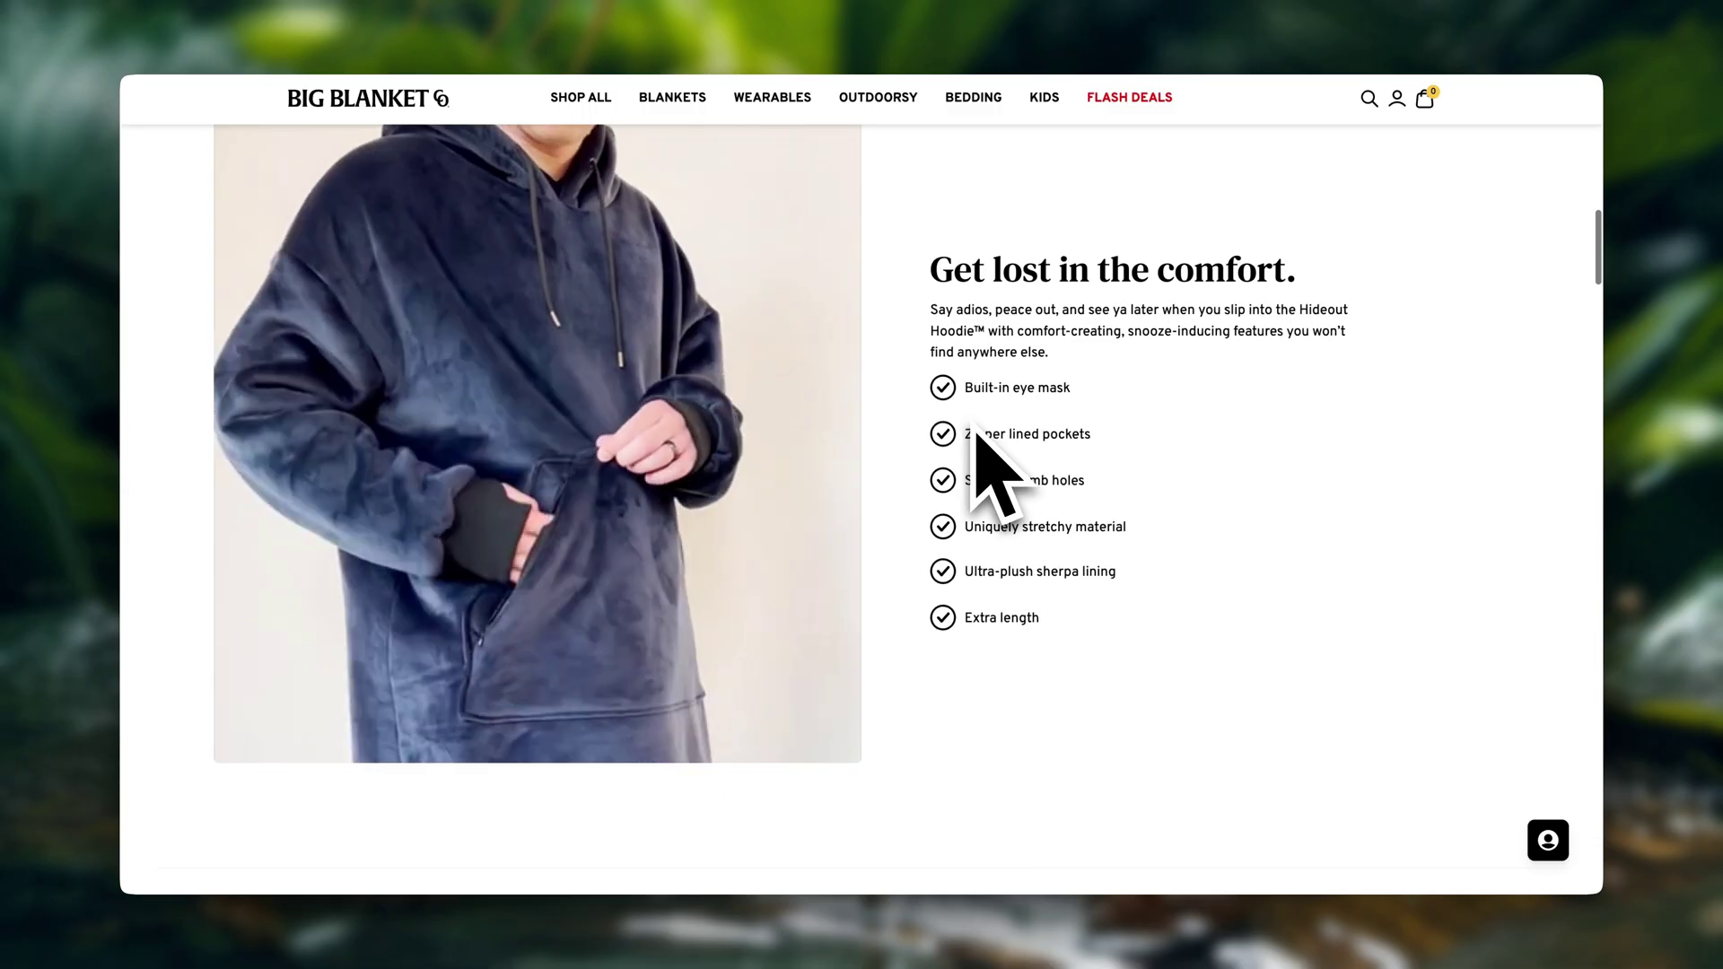
Switch the audio source to Speech to Speech and open the custom actor age choices
{"action": "scroll", "coordinate": [981, 461], "scroll_direction": "down", "scroll_amount": 8}
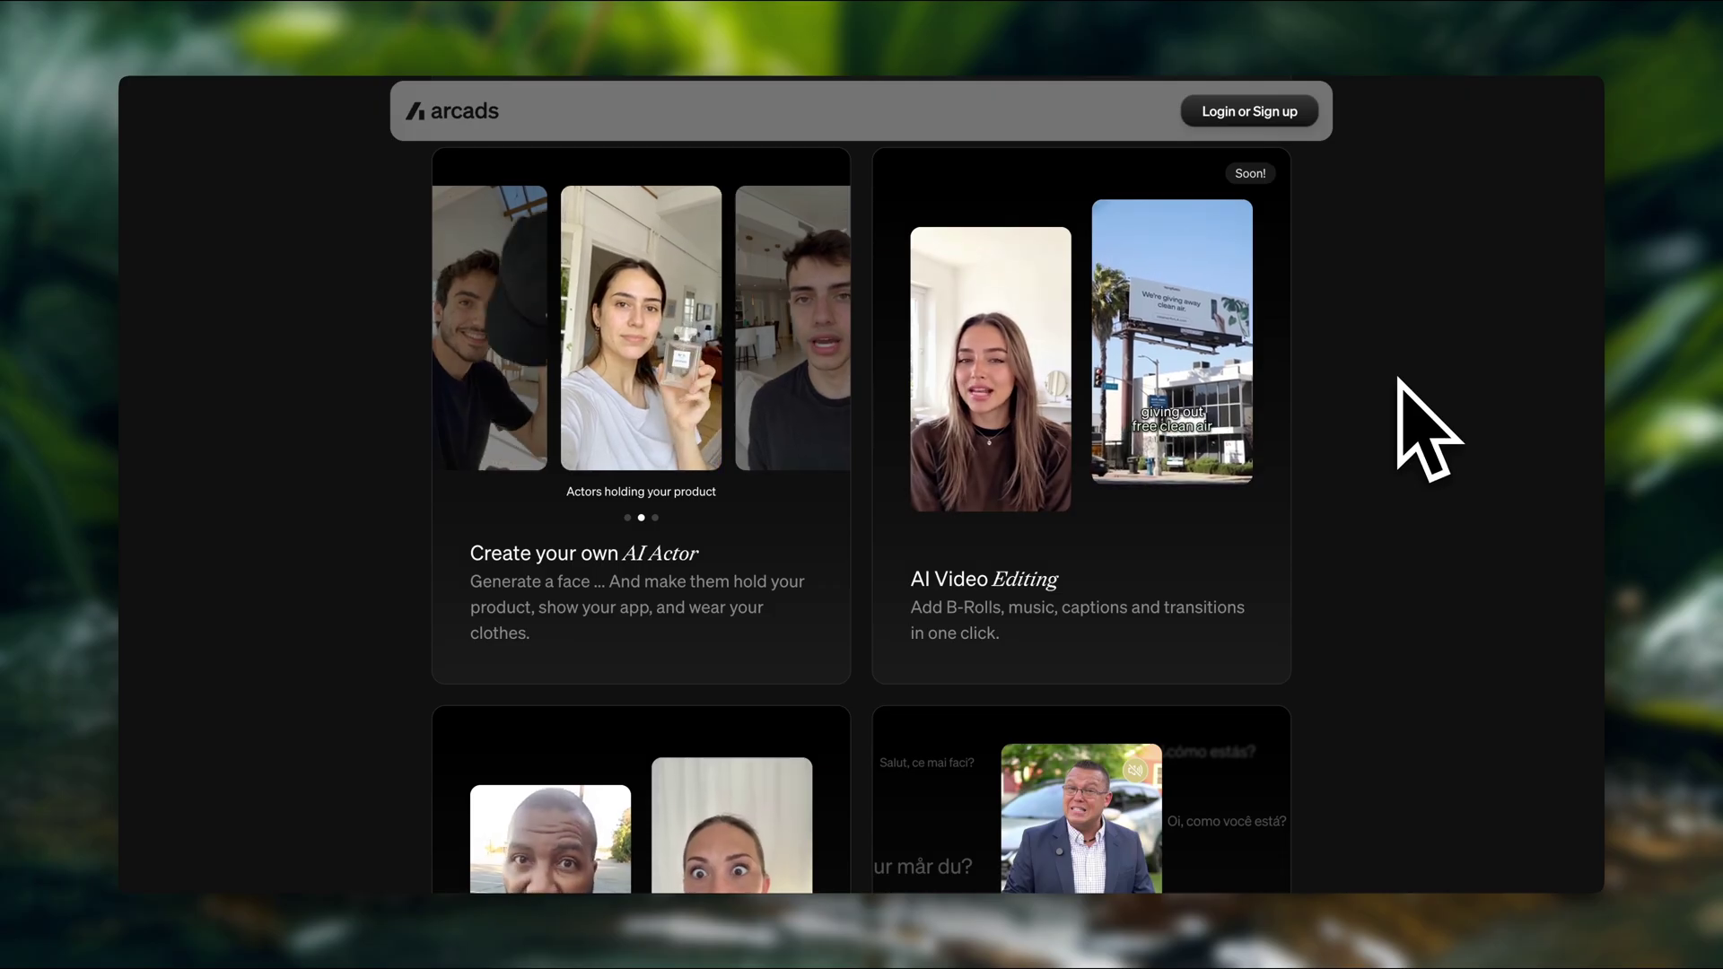
{"action": "scroll", "coordinate": [1398, 379], "scroll_direction": "down", "scroll_amount": 2}
{"action": "scroll", "coordinate": [1397, 379], "scroll_direction": "down", "scroll_amount": 4}
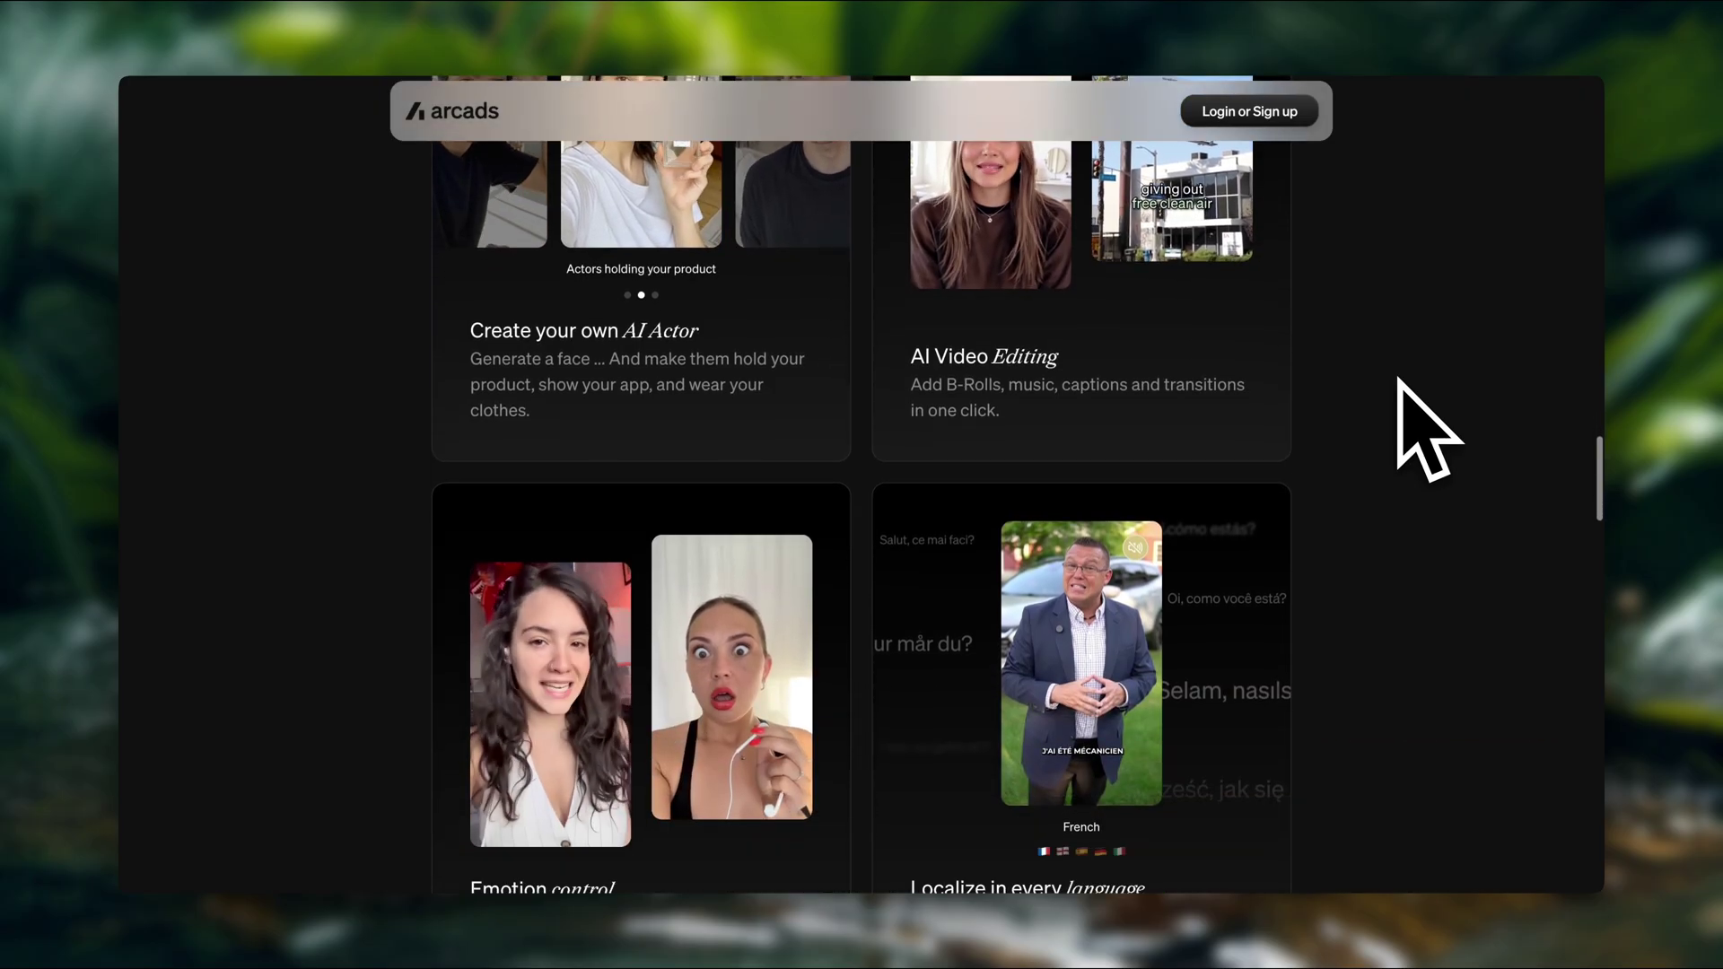
{"action": "scroll", "coordinate": [1398, 379], "scroll_direction": "up", "scroll_amount": 2}
{"action": "scroll", "coordinate": [1398, 378], "scroll_direction": "up", "scroll_amount": 2}
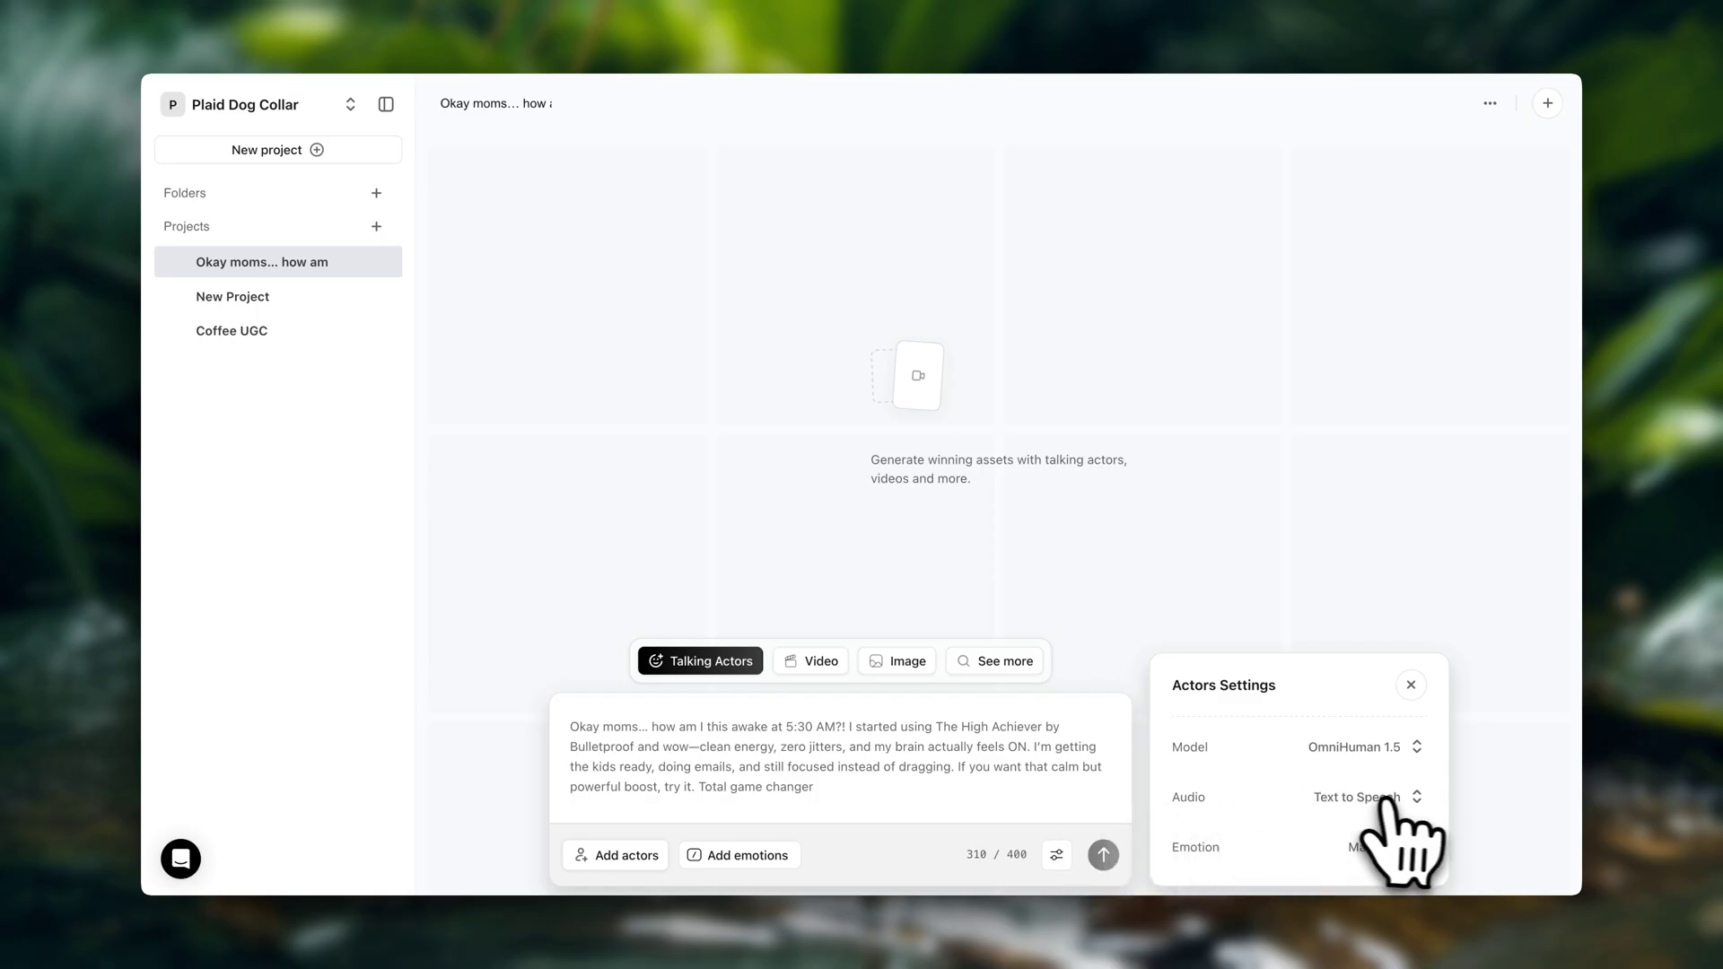
{"action": "left_click", "coordinate": [1386, 796]}
{"action": "left_click", "coordinate": [1404, 756]}
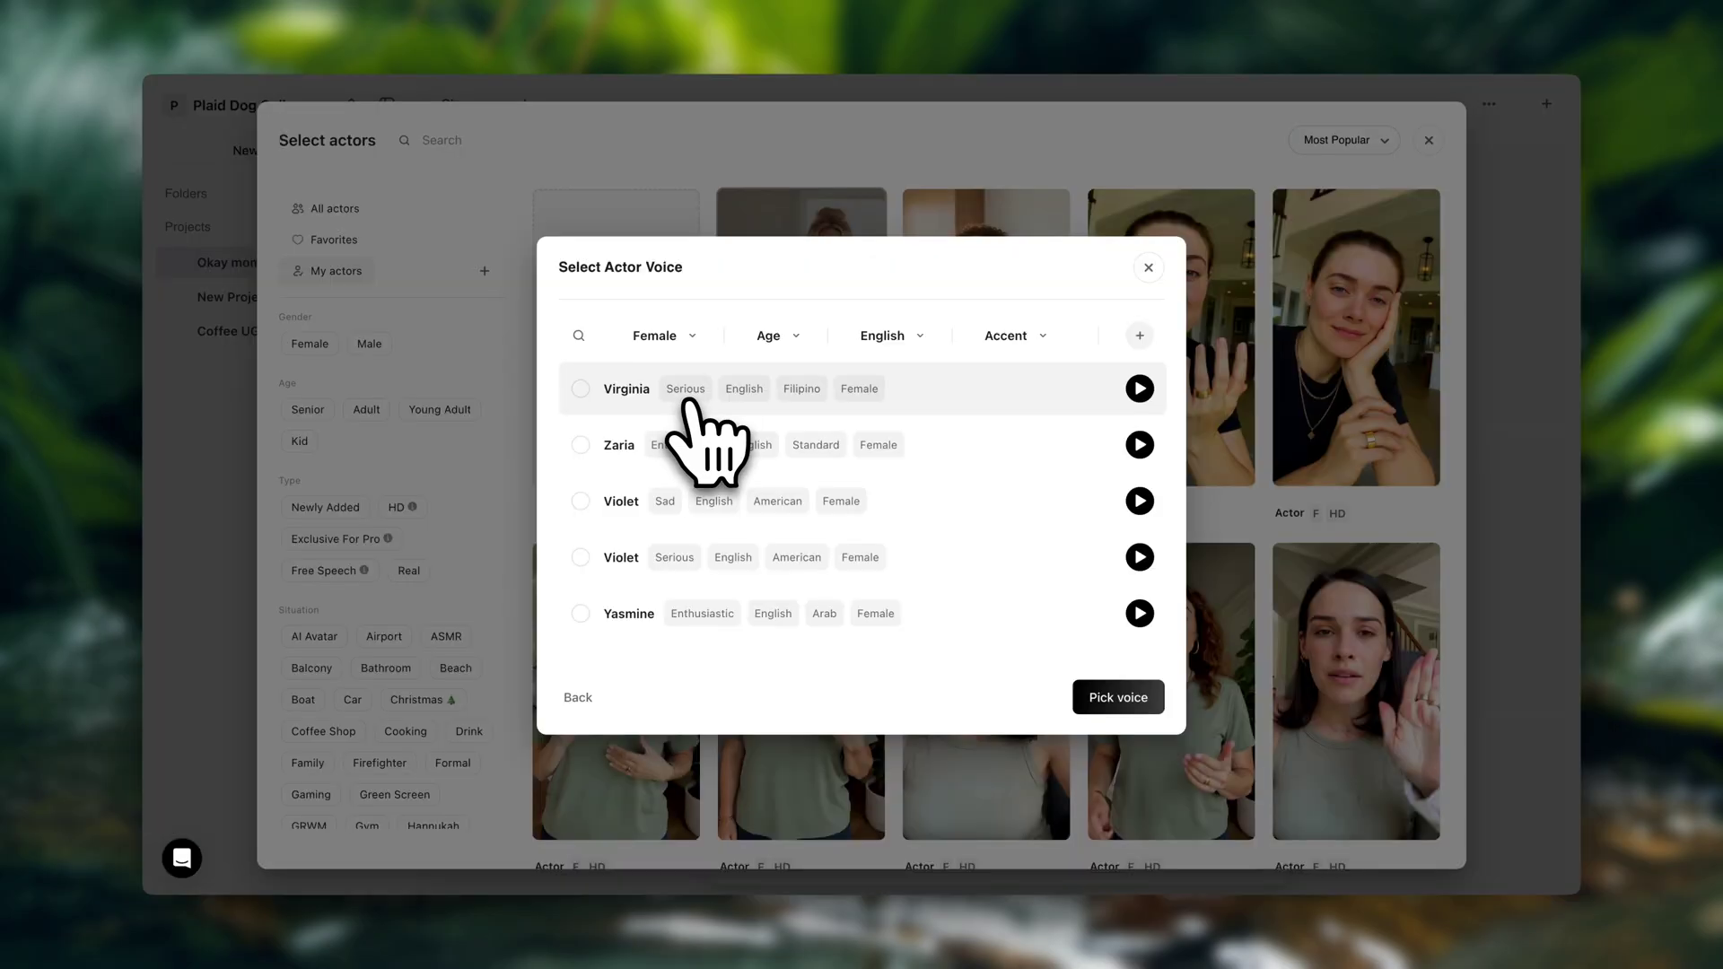
{"action": "left_click", "coordinate": [799, 337]}
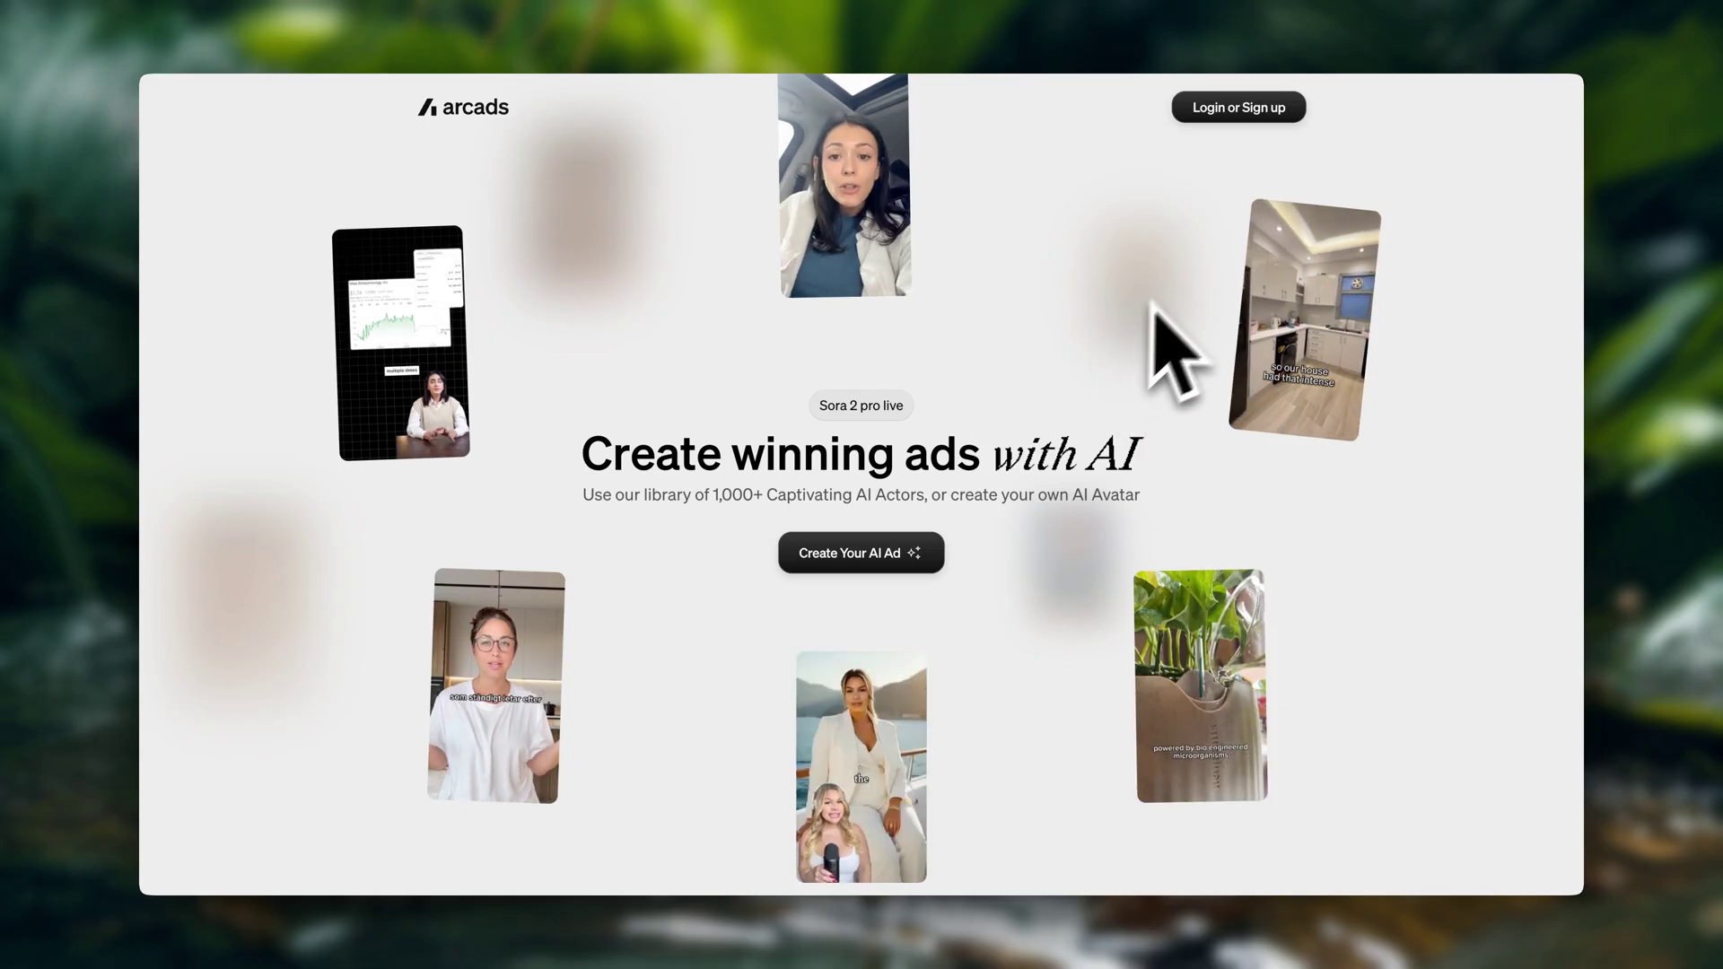
Sign in to Arcads with the account e-mail address
{"action": "left_click", "coordinate": [1236, 110]}
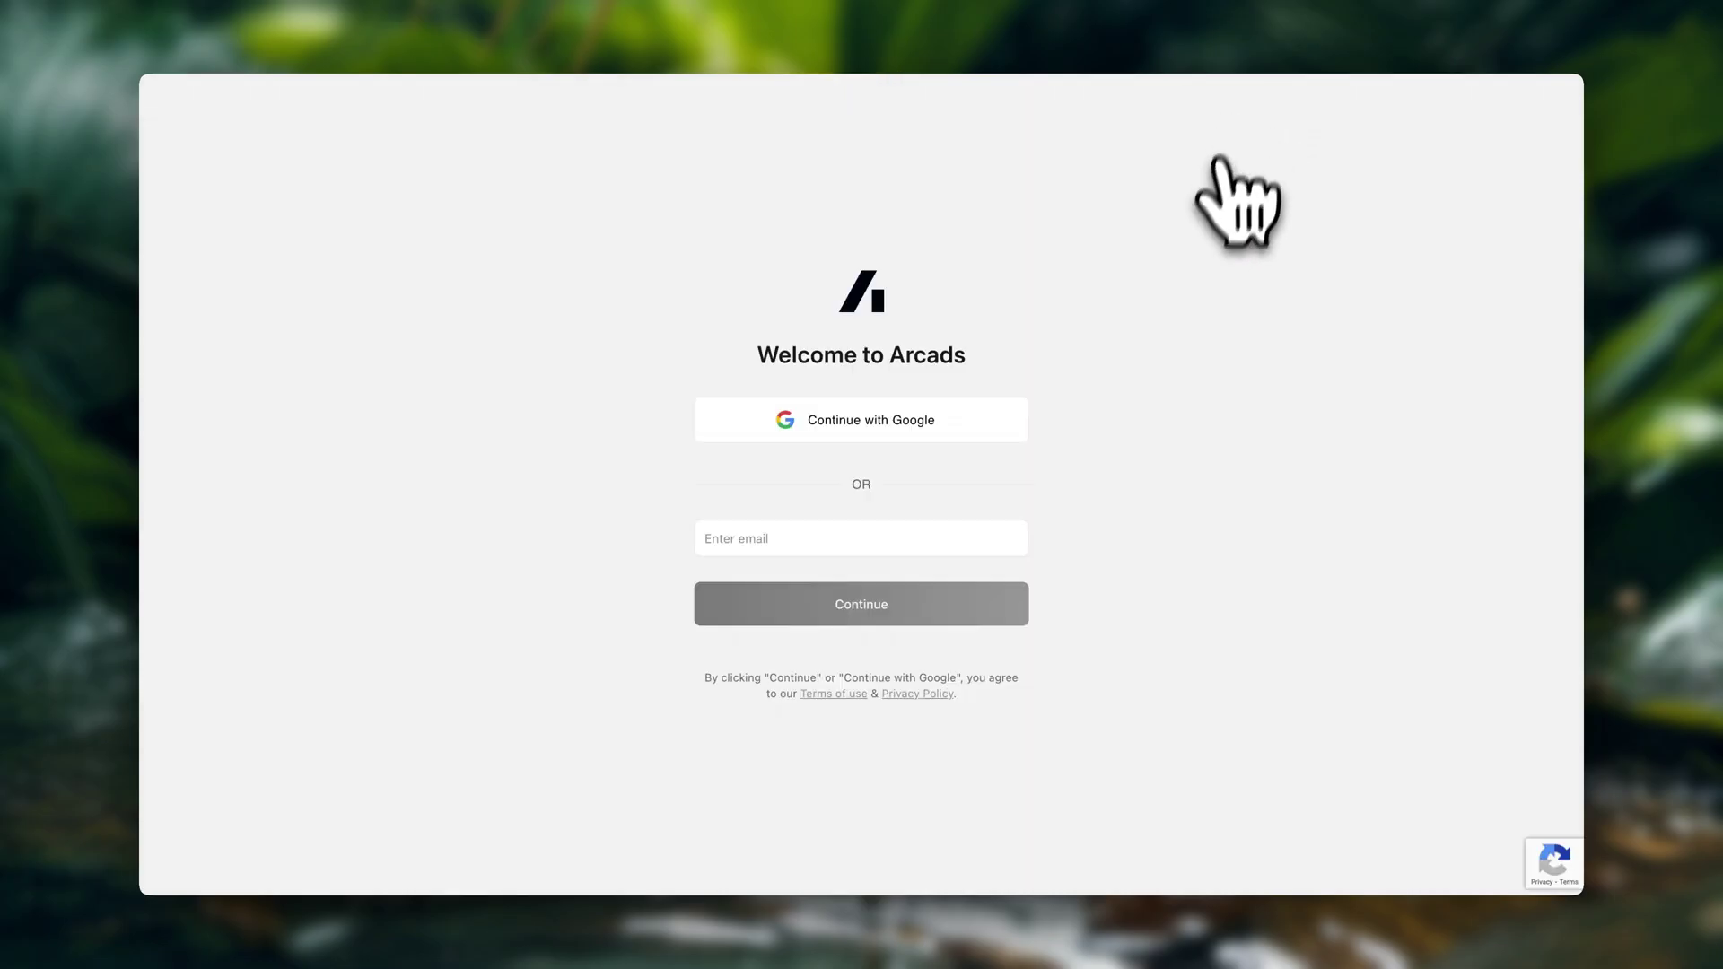
{"action": "left_click", "coordinate": [986, 538]}
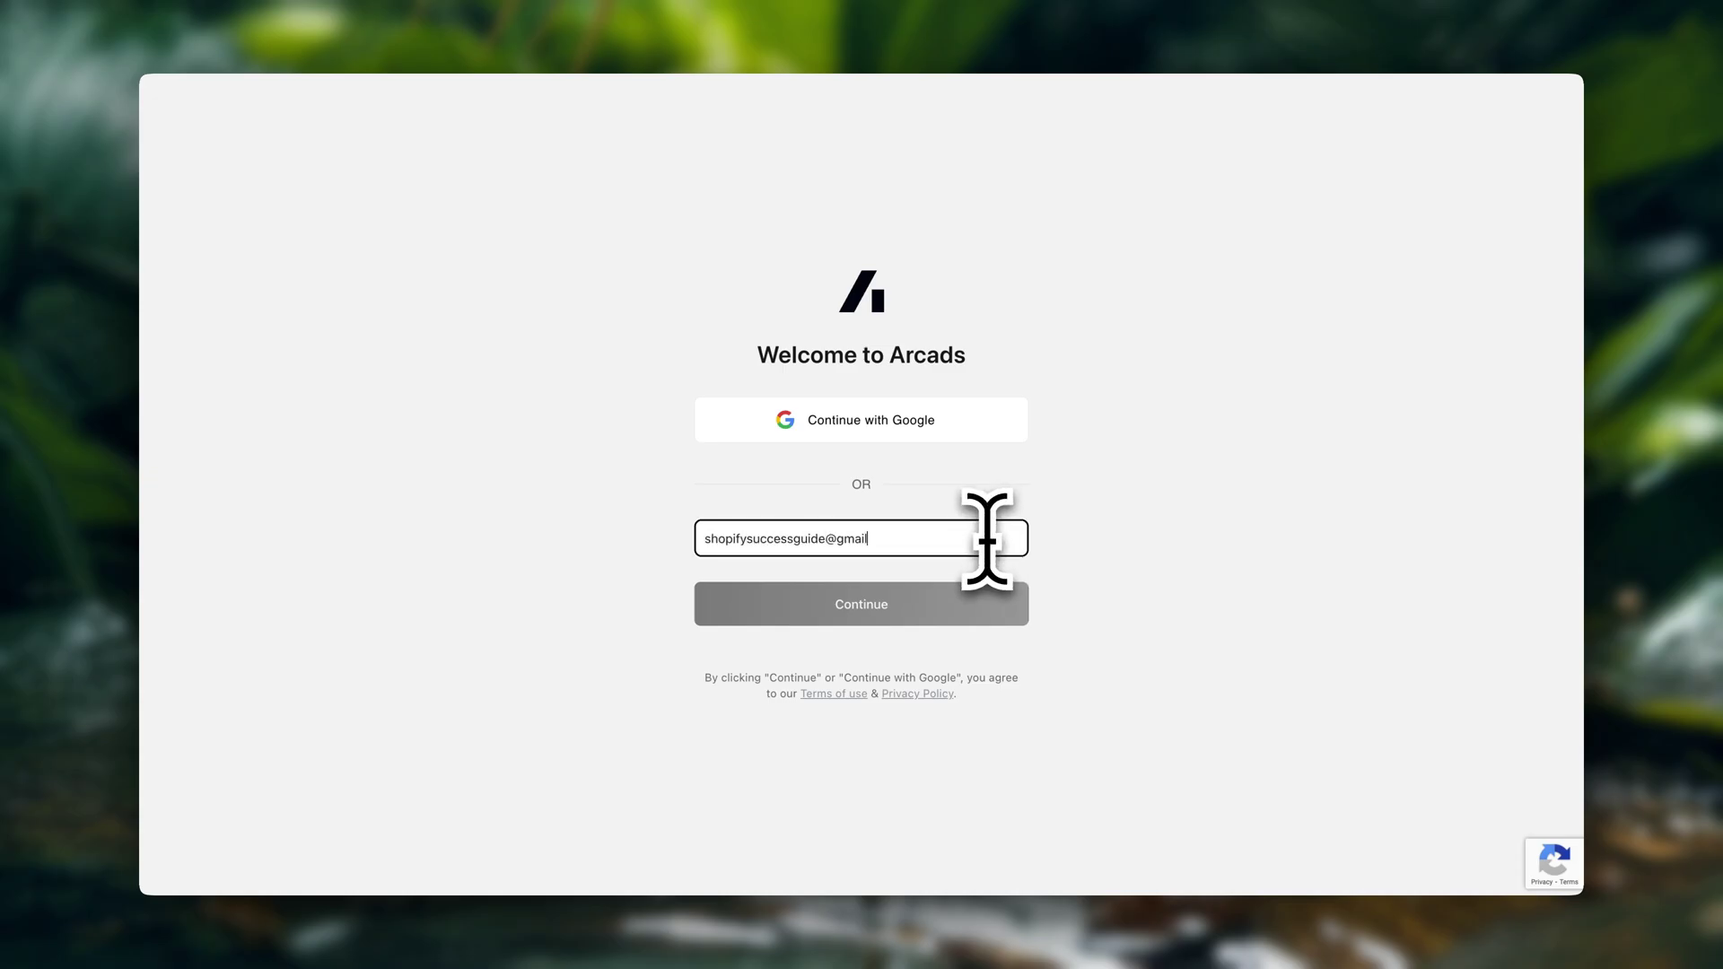
{"action": "left_click", "coordinate": [933, 619]}
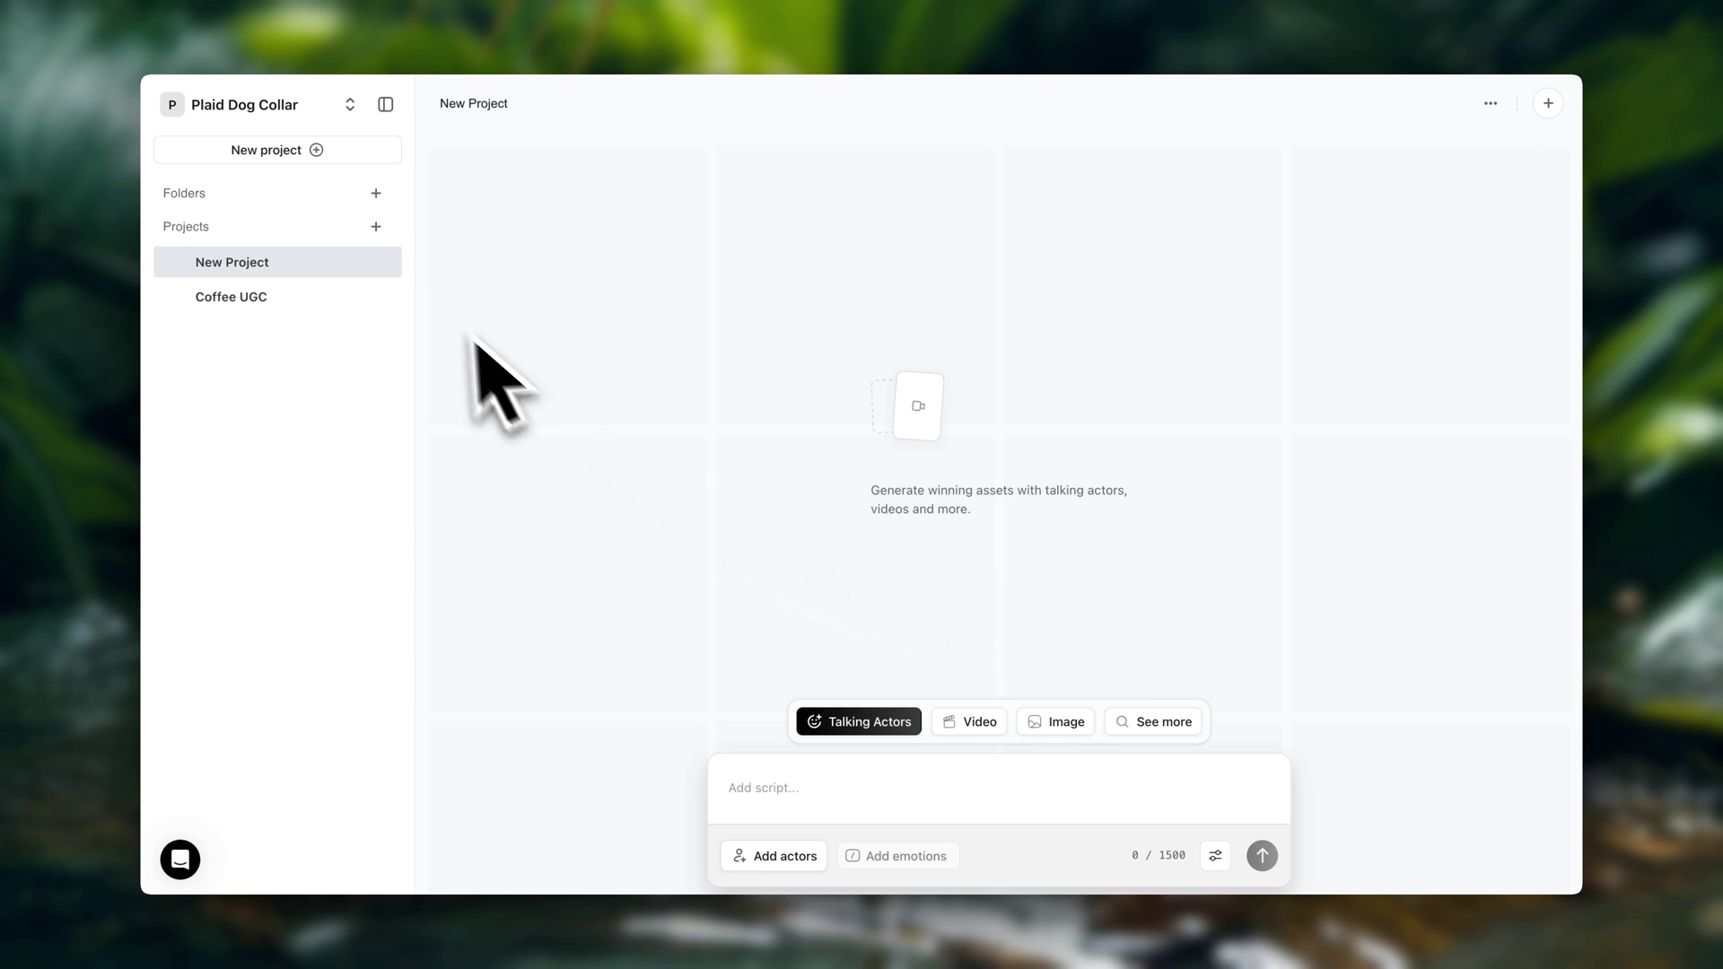
Create a new empty project from the sidebar's New project button
{"action": "left_click", "coordinate": [338, 159]}
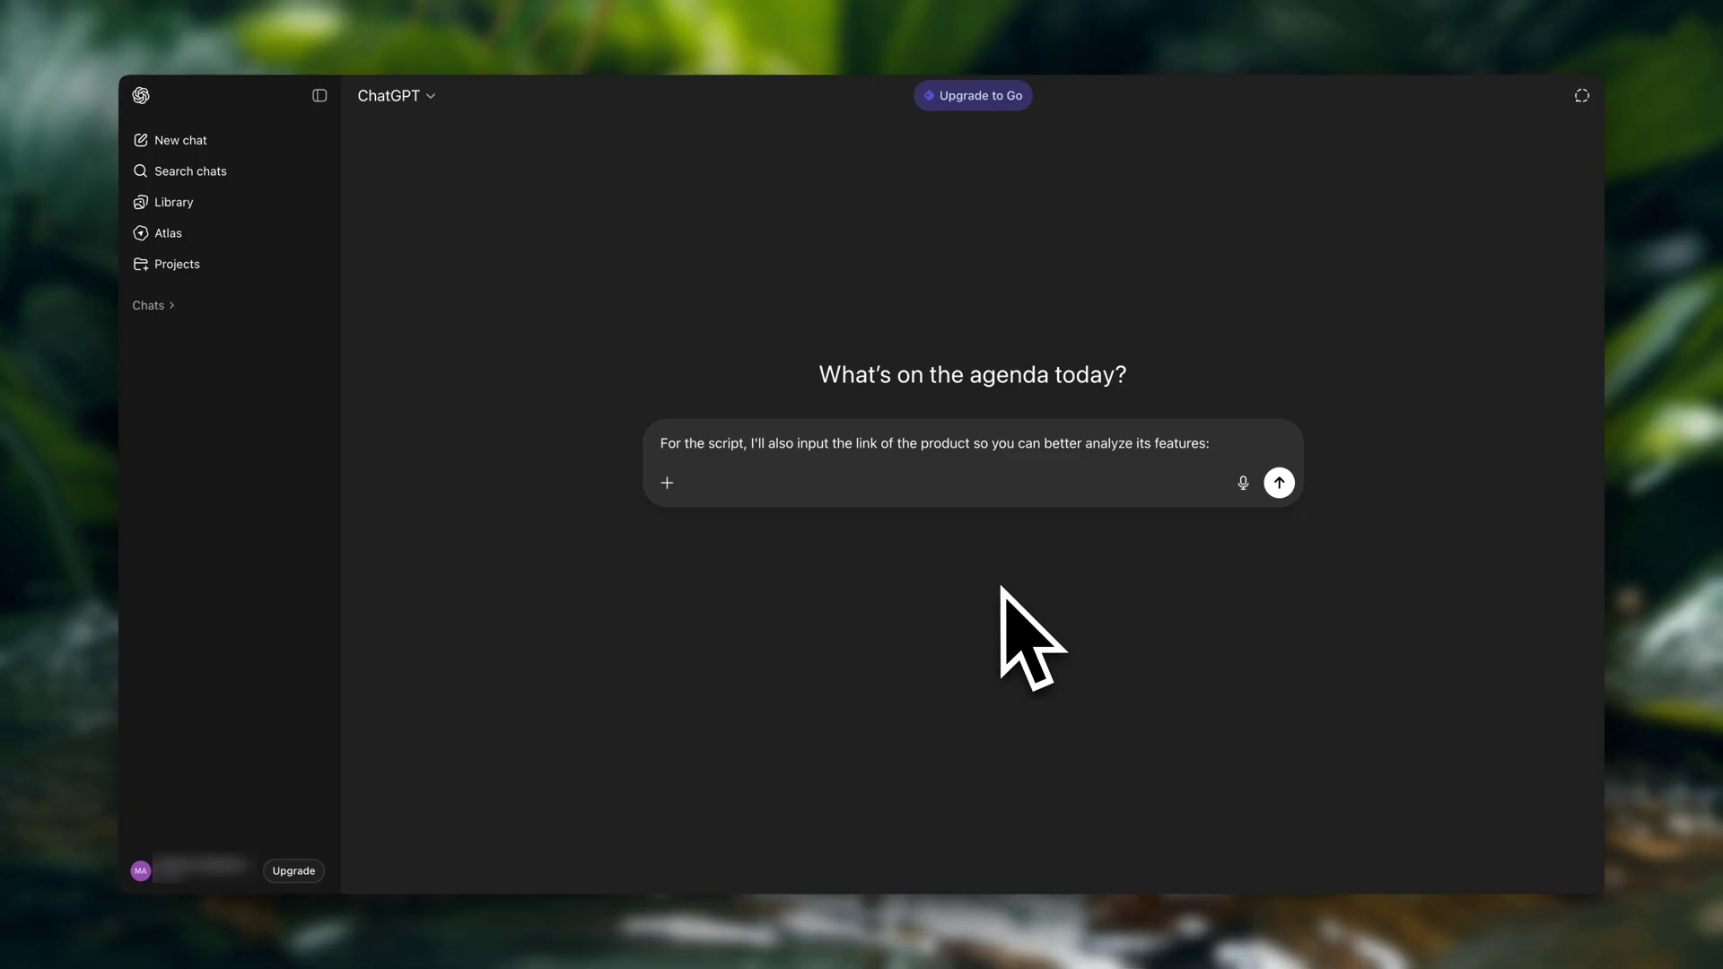
Send the coffee product link, then request a 15-second UGC script spoken by an early-rising mom
{"action": "type", "text": "https://shop.bulletproof.com/products/coffee-the-high-achiever-10oz?srsltid=AfmBOopDqVNZX5p8FFiMAC44X_JgYNBwSDKYLxOqBcxe3HIA6ALEil79"}
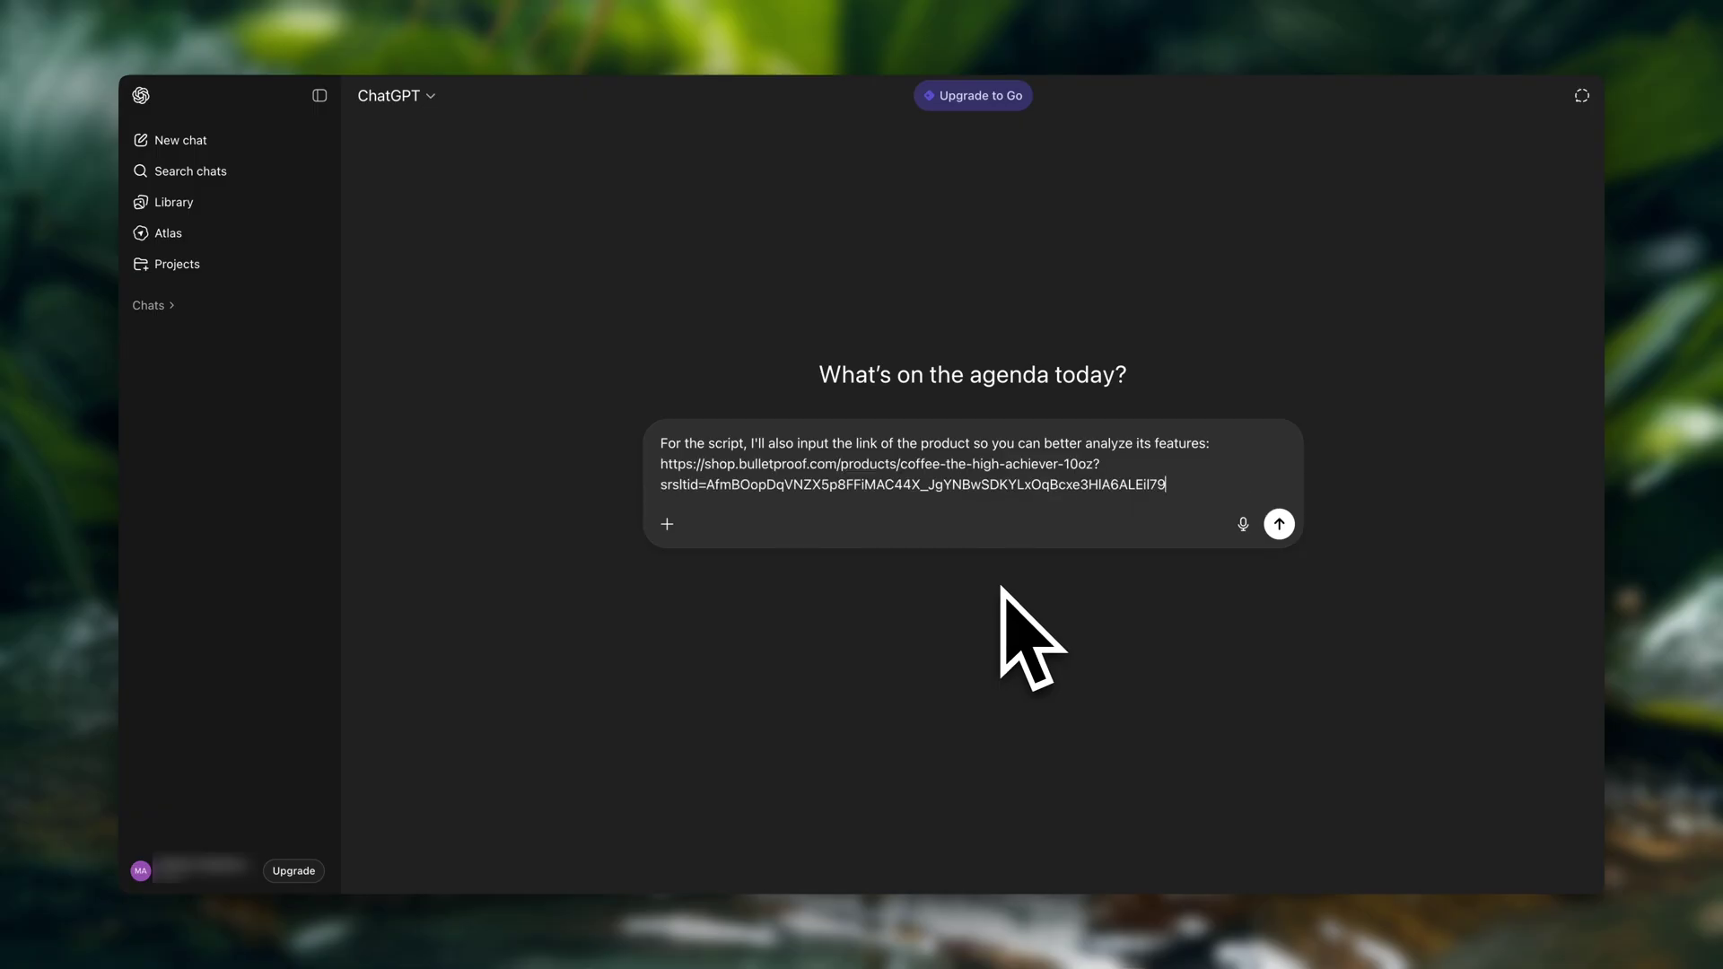
{"action": "left_click", "coordinate": [1278, 523]}
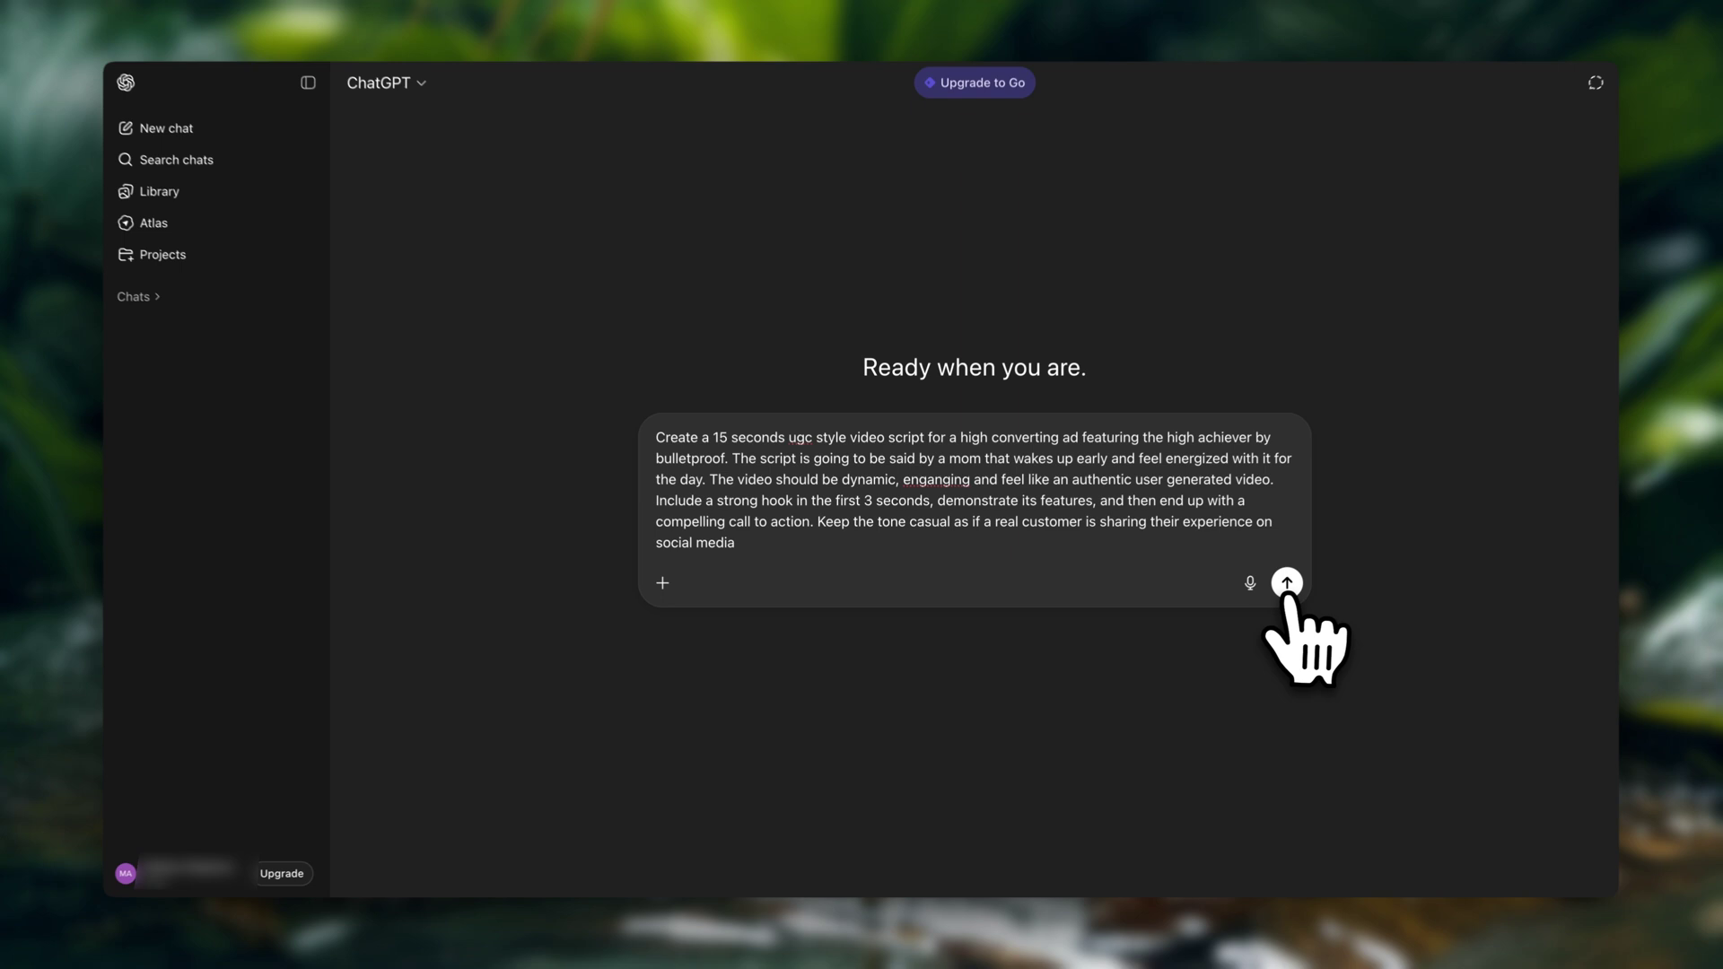
{"action": "left_click", "coordinate": [1285, 583]}
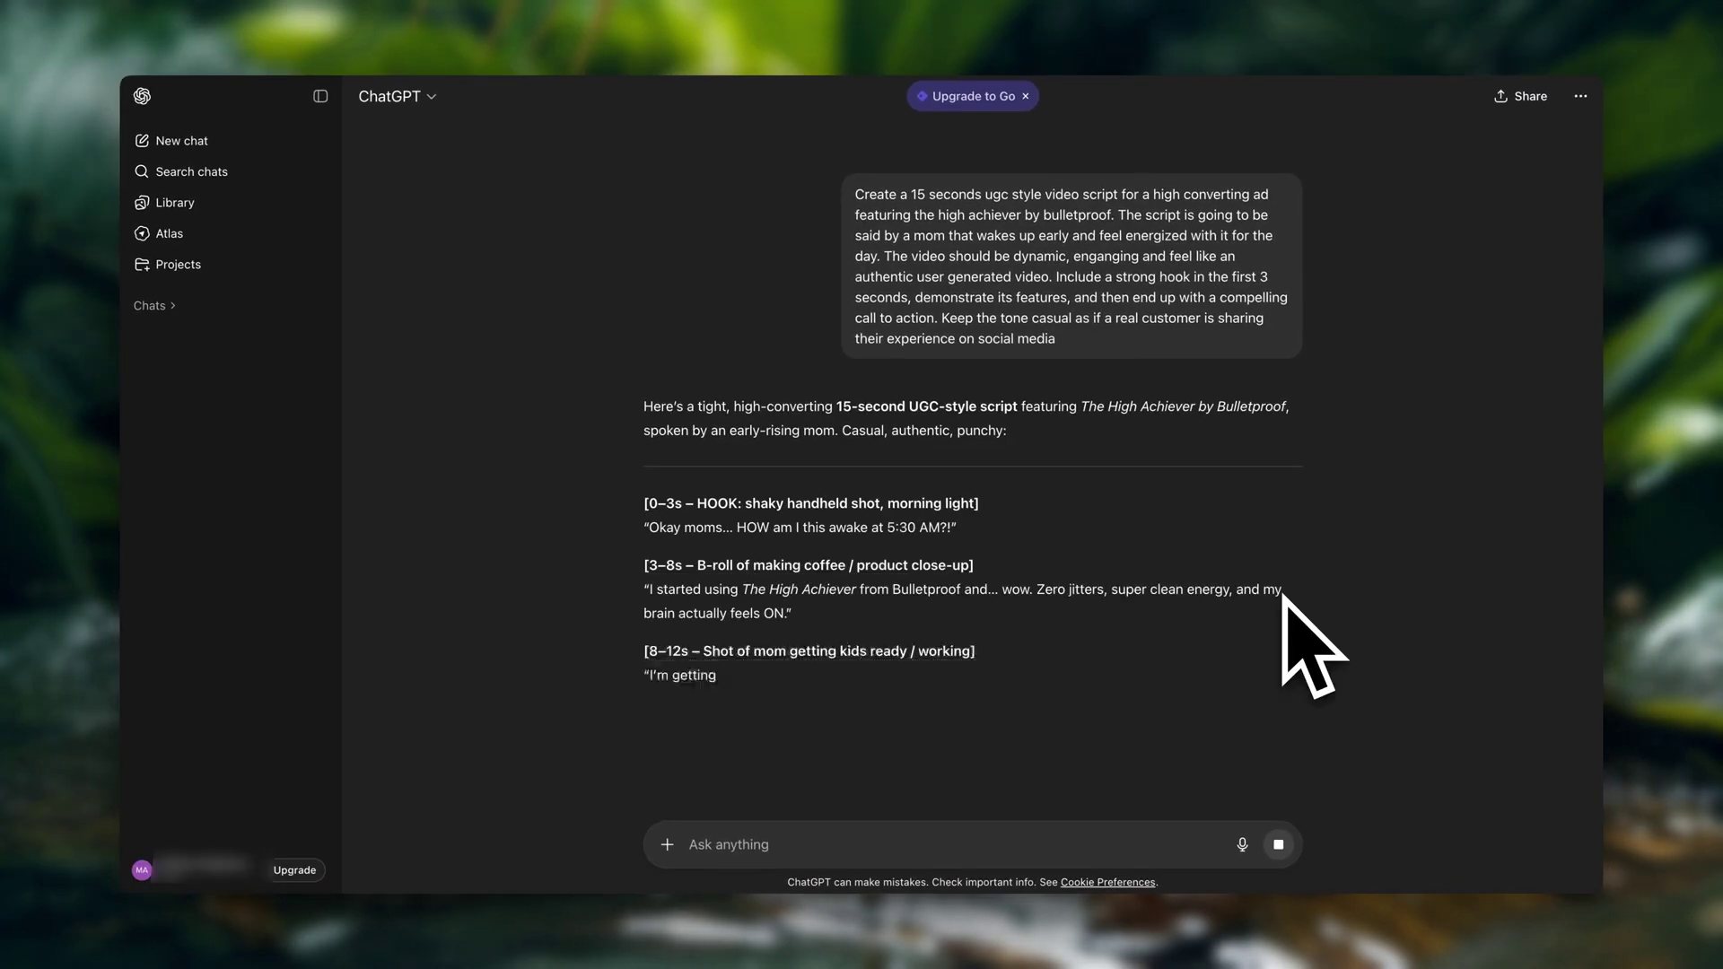
{"action": "scroll", "coordinate": [1292, 610], "scroll_direction": "down", "scroll_amount": 3}
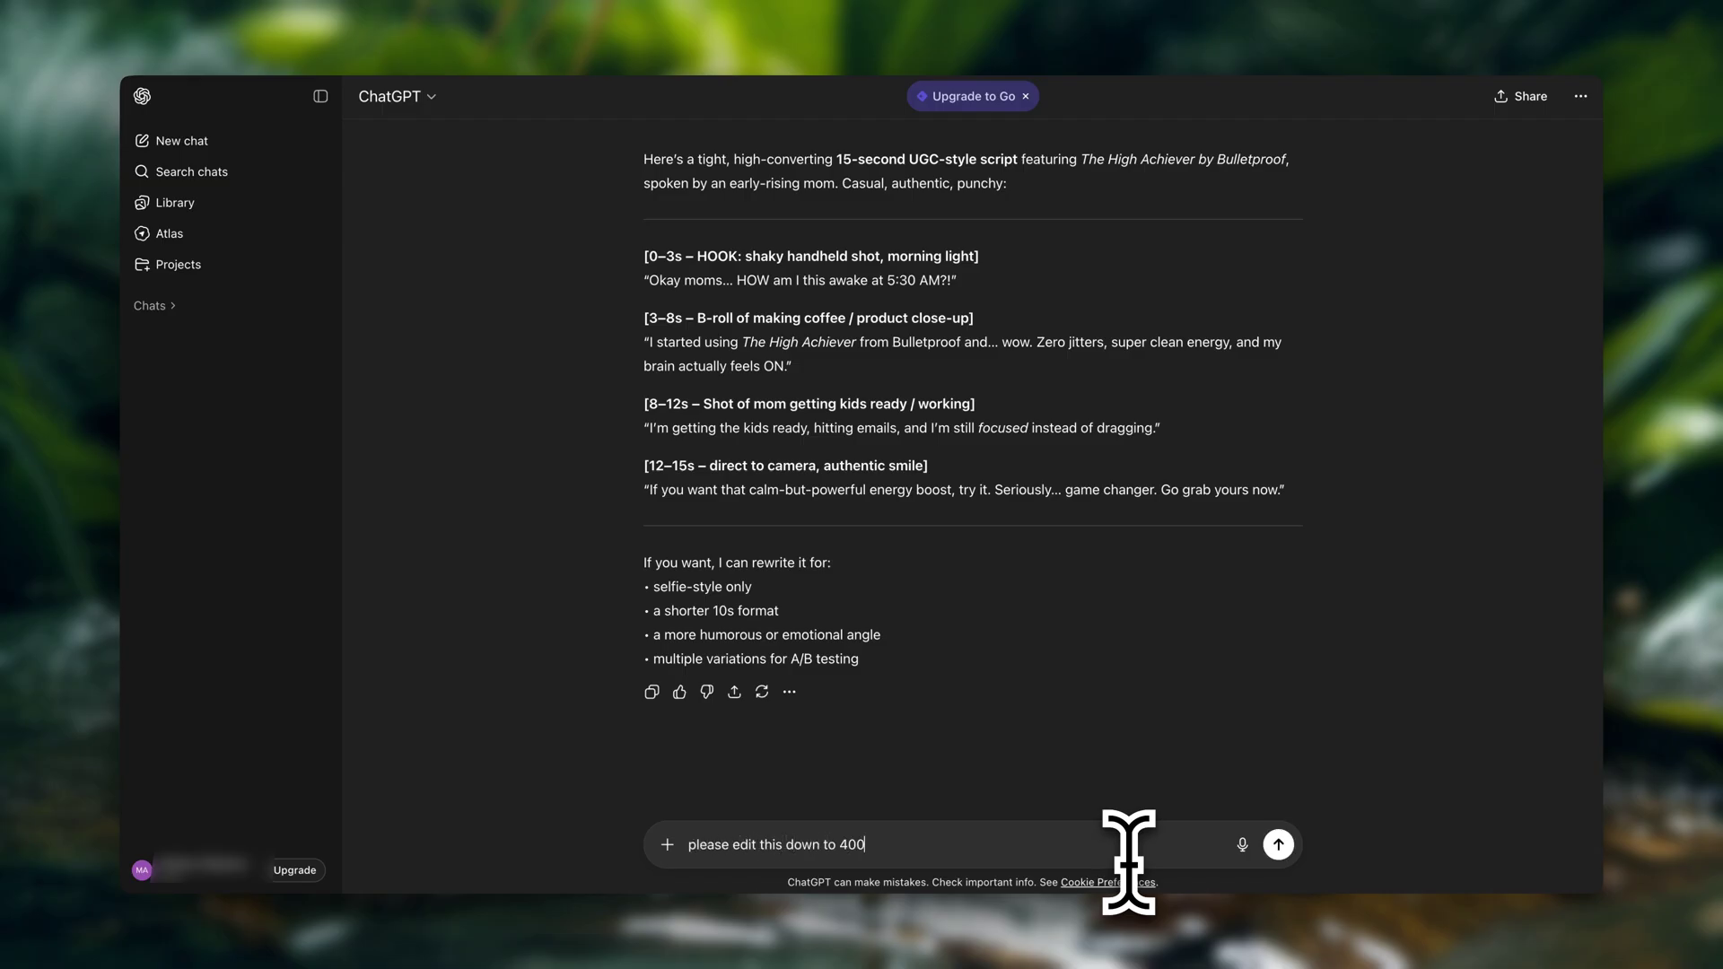
Get a 400-character version of the script and paste it into Arcads' script box
{"action": "left_click", "coordinate": [1278, 845]}
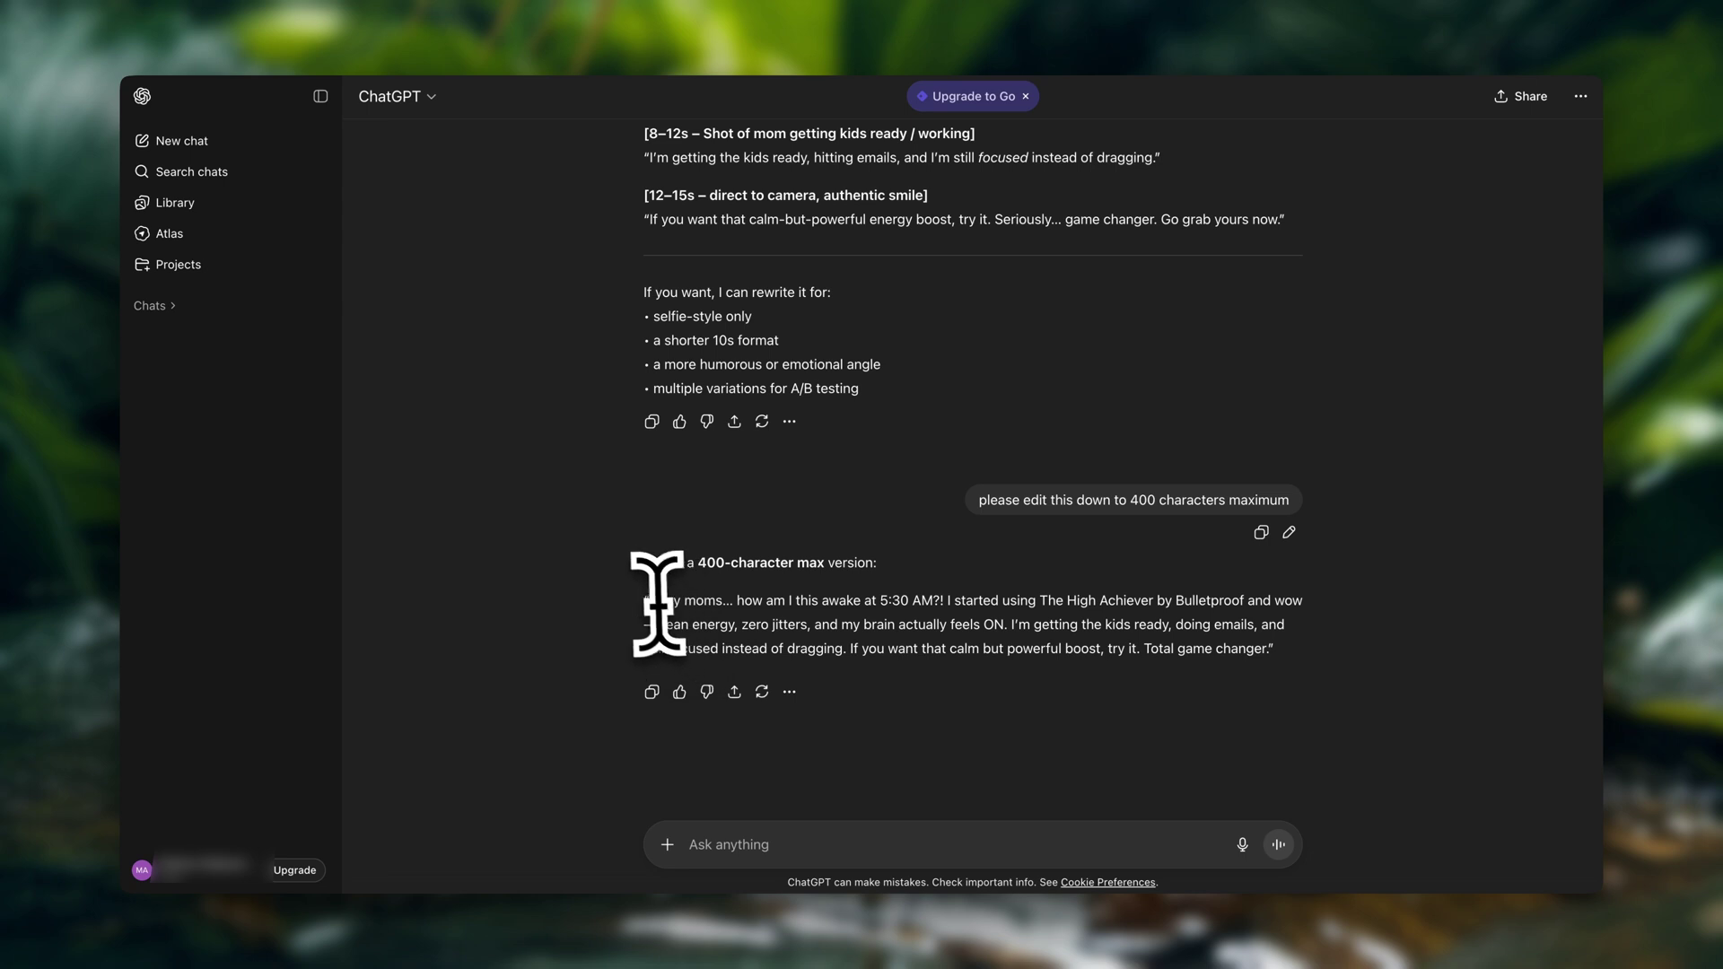
{"action": "left_click_drag", "start_coordinate": [646, 600], "coordinate": [1262, 654]}
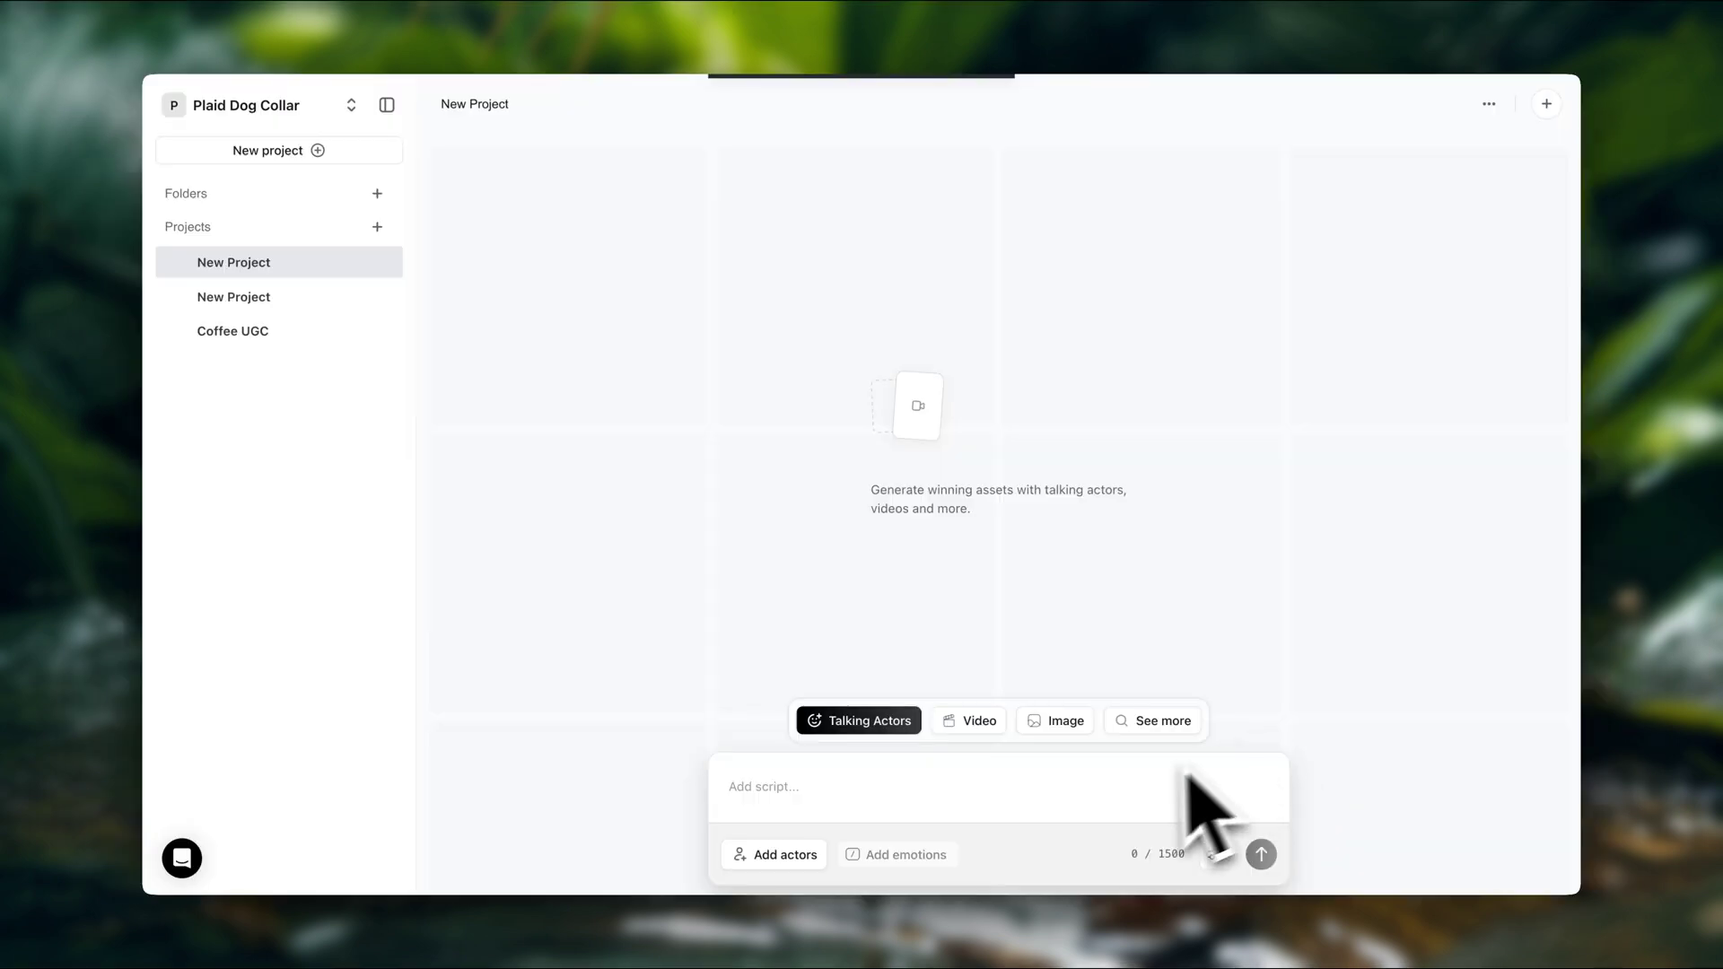
{"action": "left_click", "coordinate": [1126, 780]}
{"action": "type", "text": "Okay moms… how am I this awake at 5:30 AM?! I started using The High Achiever by Bulletproof and wow—clean energy, zero jitters, and my brain actually feels ON. I’m getting the kids ready, doing emails, and still focused instead of dragging. If you want that calm but powerful boost, try it. Total game changer"}
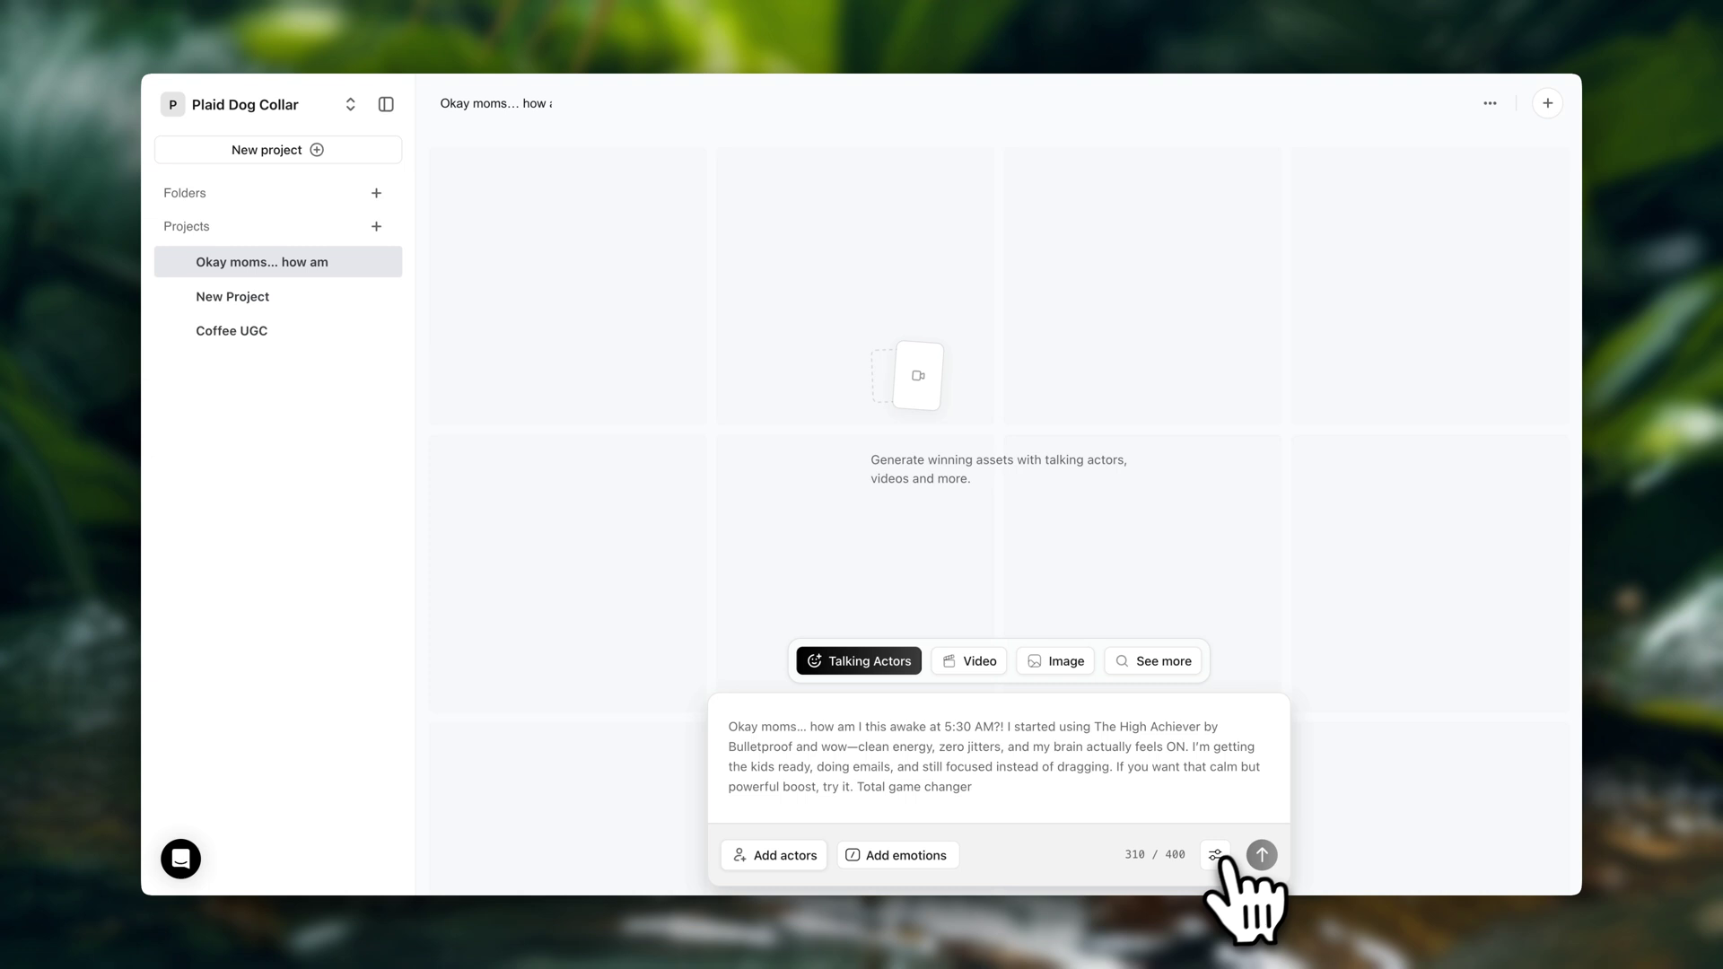
In actor settings, change the audio source from Text to Speech to Speech to Speech
{"action": "left_click", "coordinate": [1215, 854]}
{"action": "left_click", "coordinate": [1393, 799]}
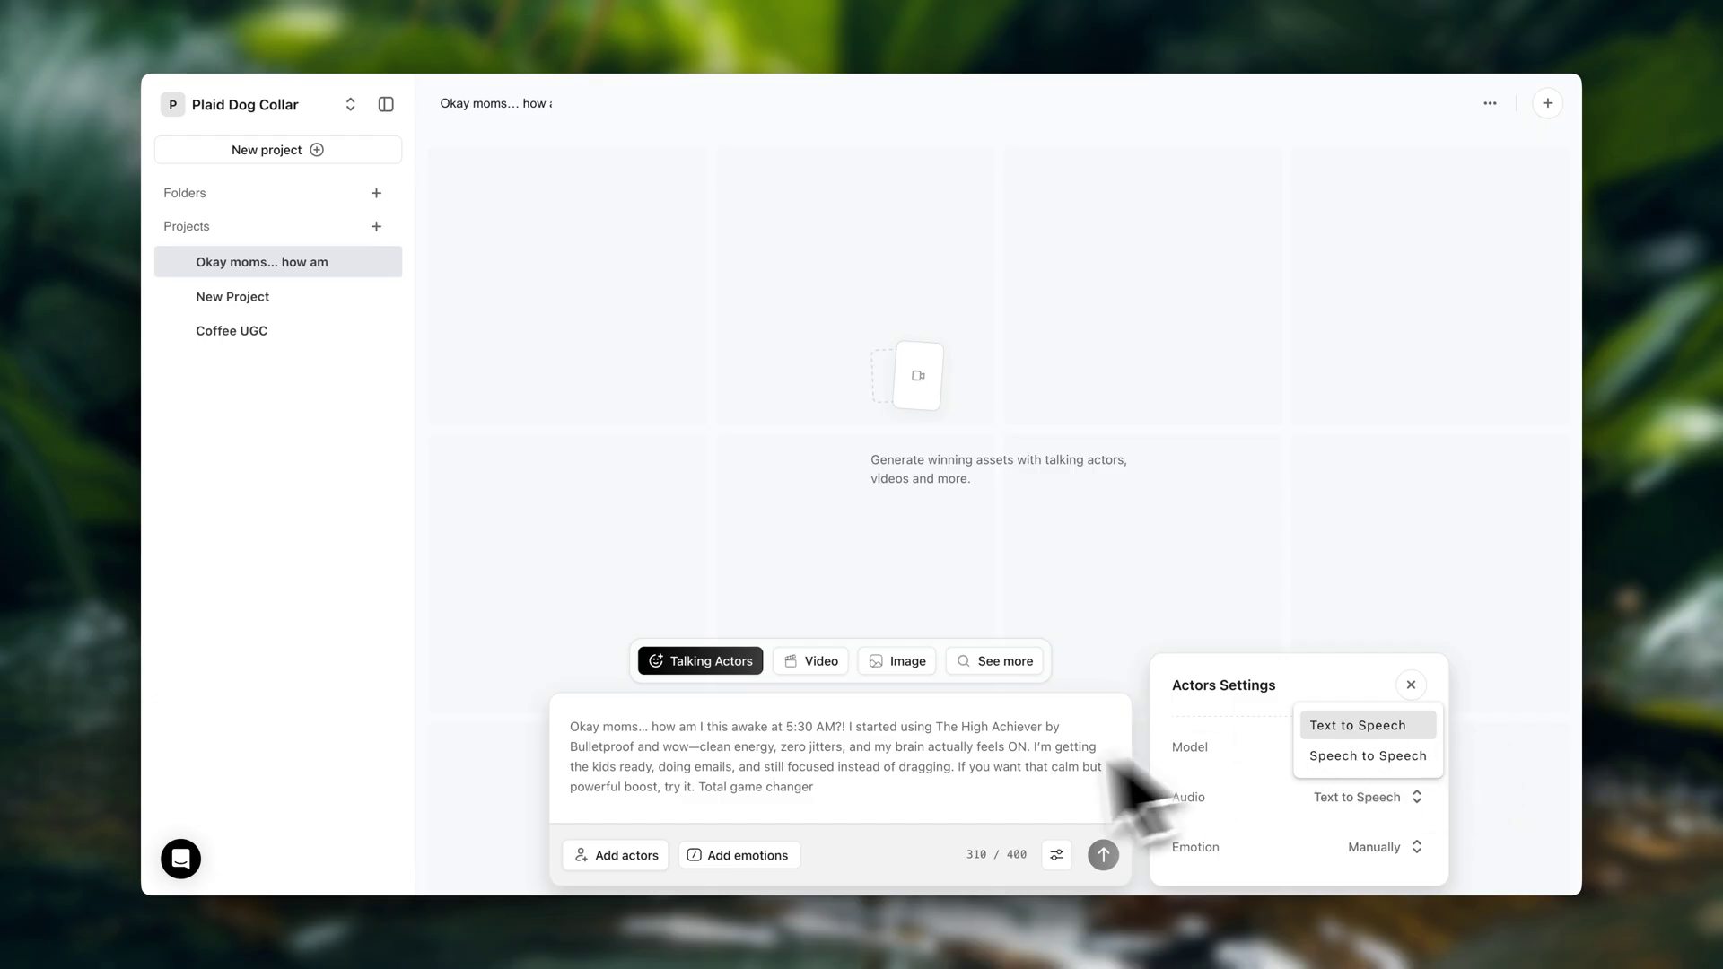
{"action": "left_click_drag", "start_coordinate": [954, 812], "coordinate": [584, 719]}
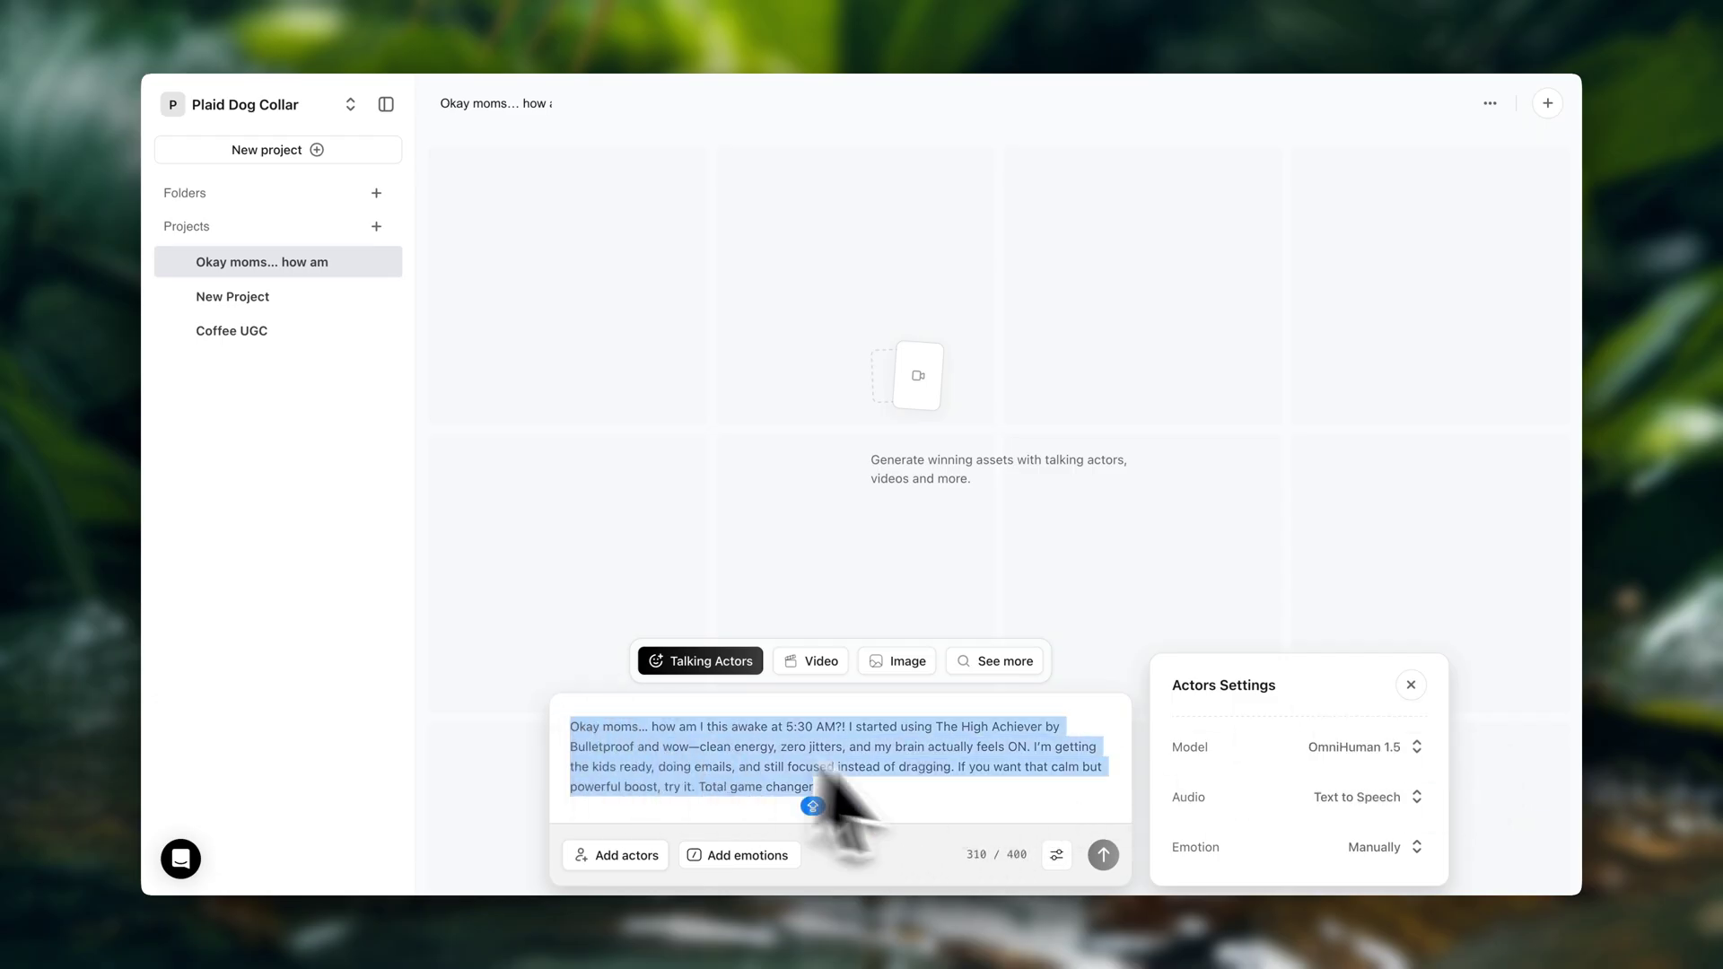
{"action": "left_click", "coordinate": [1009, 812]}
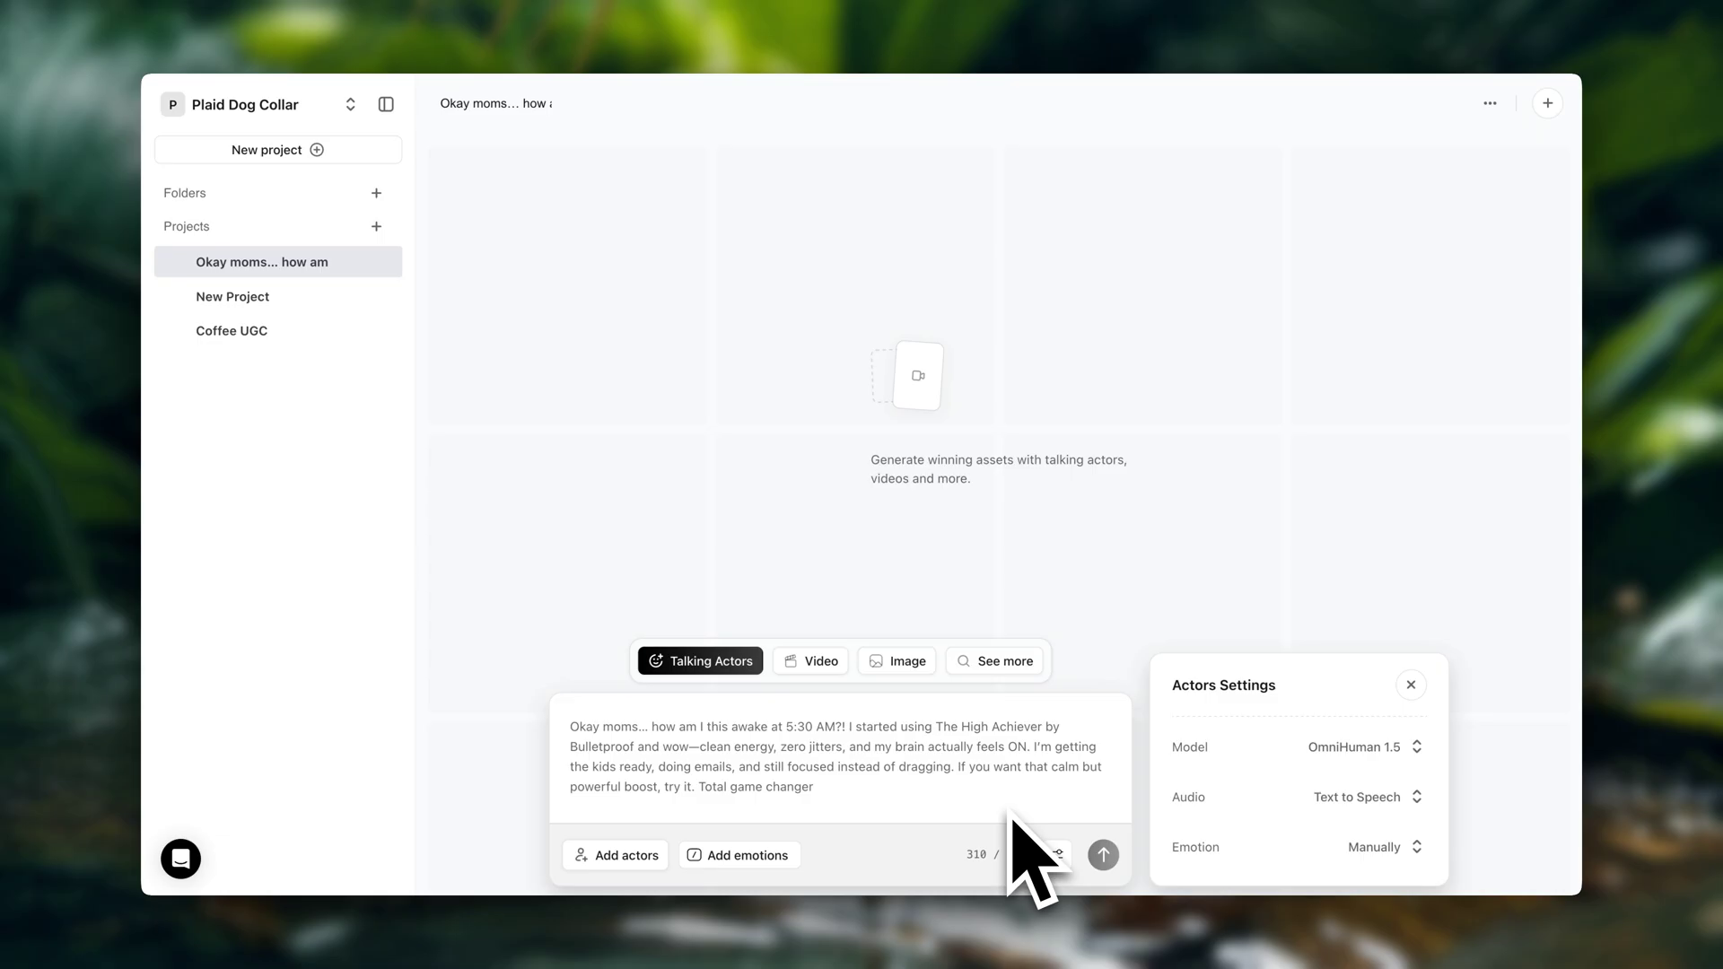
{"action": "left_click", "coordinate": [1396, 797]}
{"action": "left_click", "coordinate": [1404, 758]}
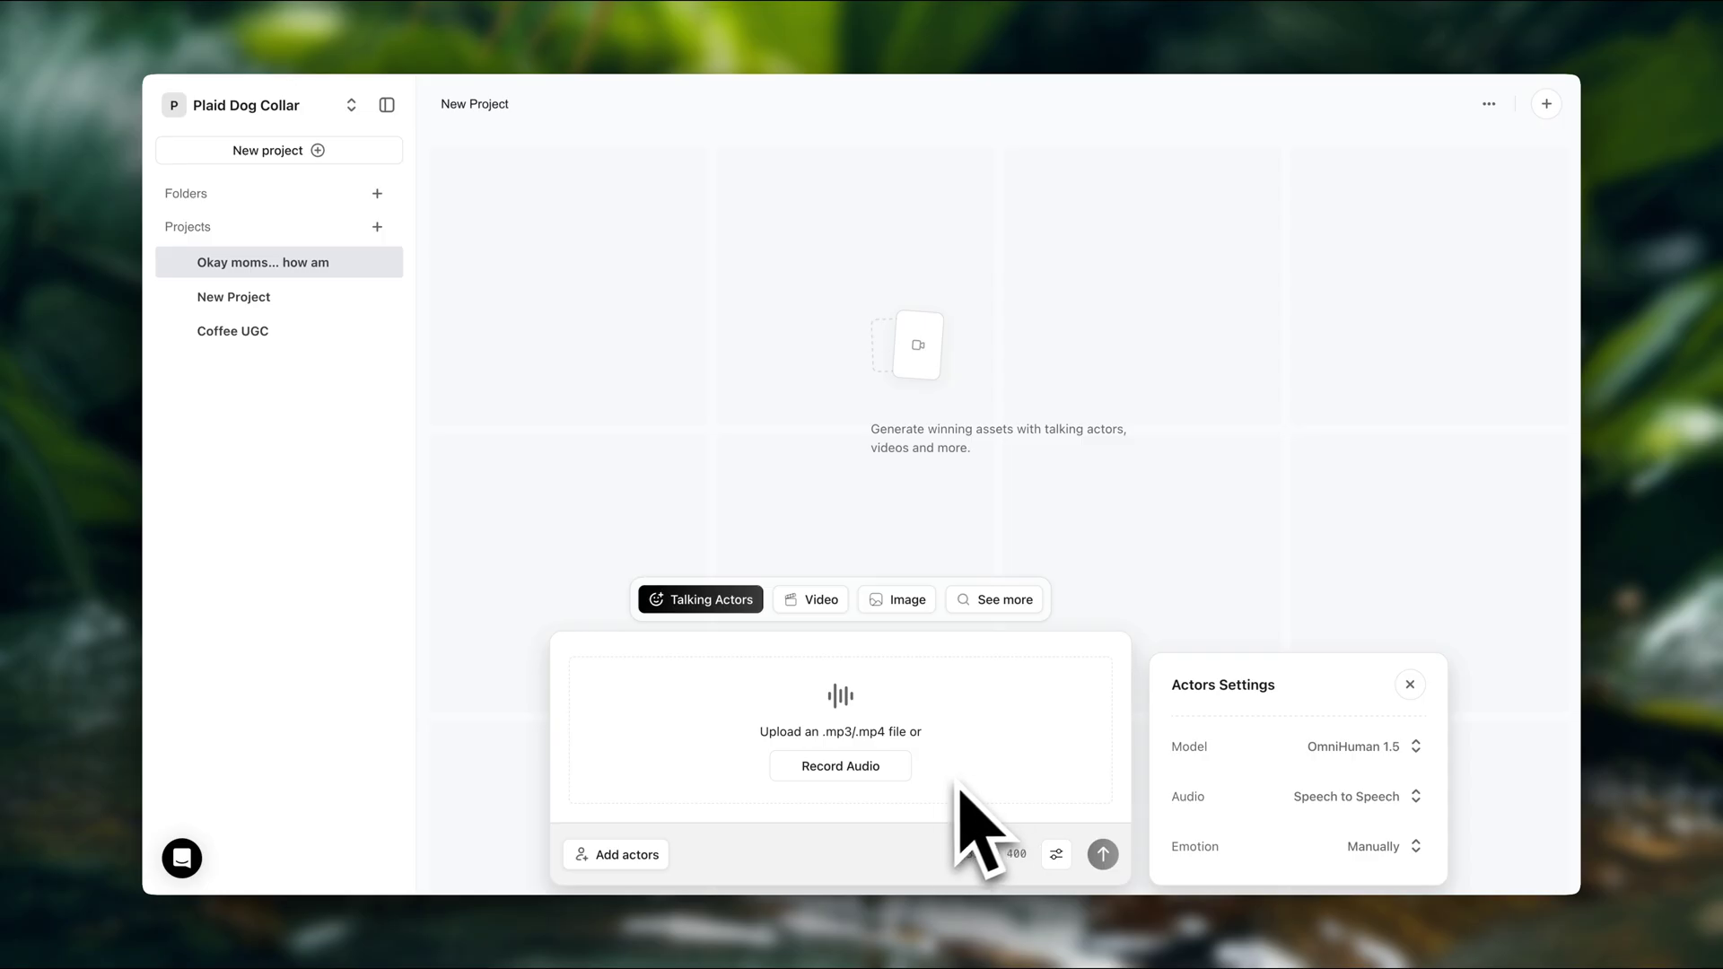
Skip the recorder, attach the 0:22 script audio, and bring up the Select actors library
{"action": "left_click", "coordinate": [843, 767]}
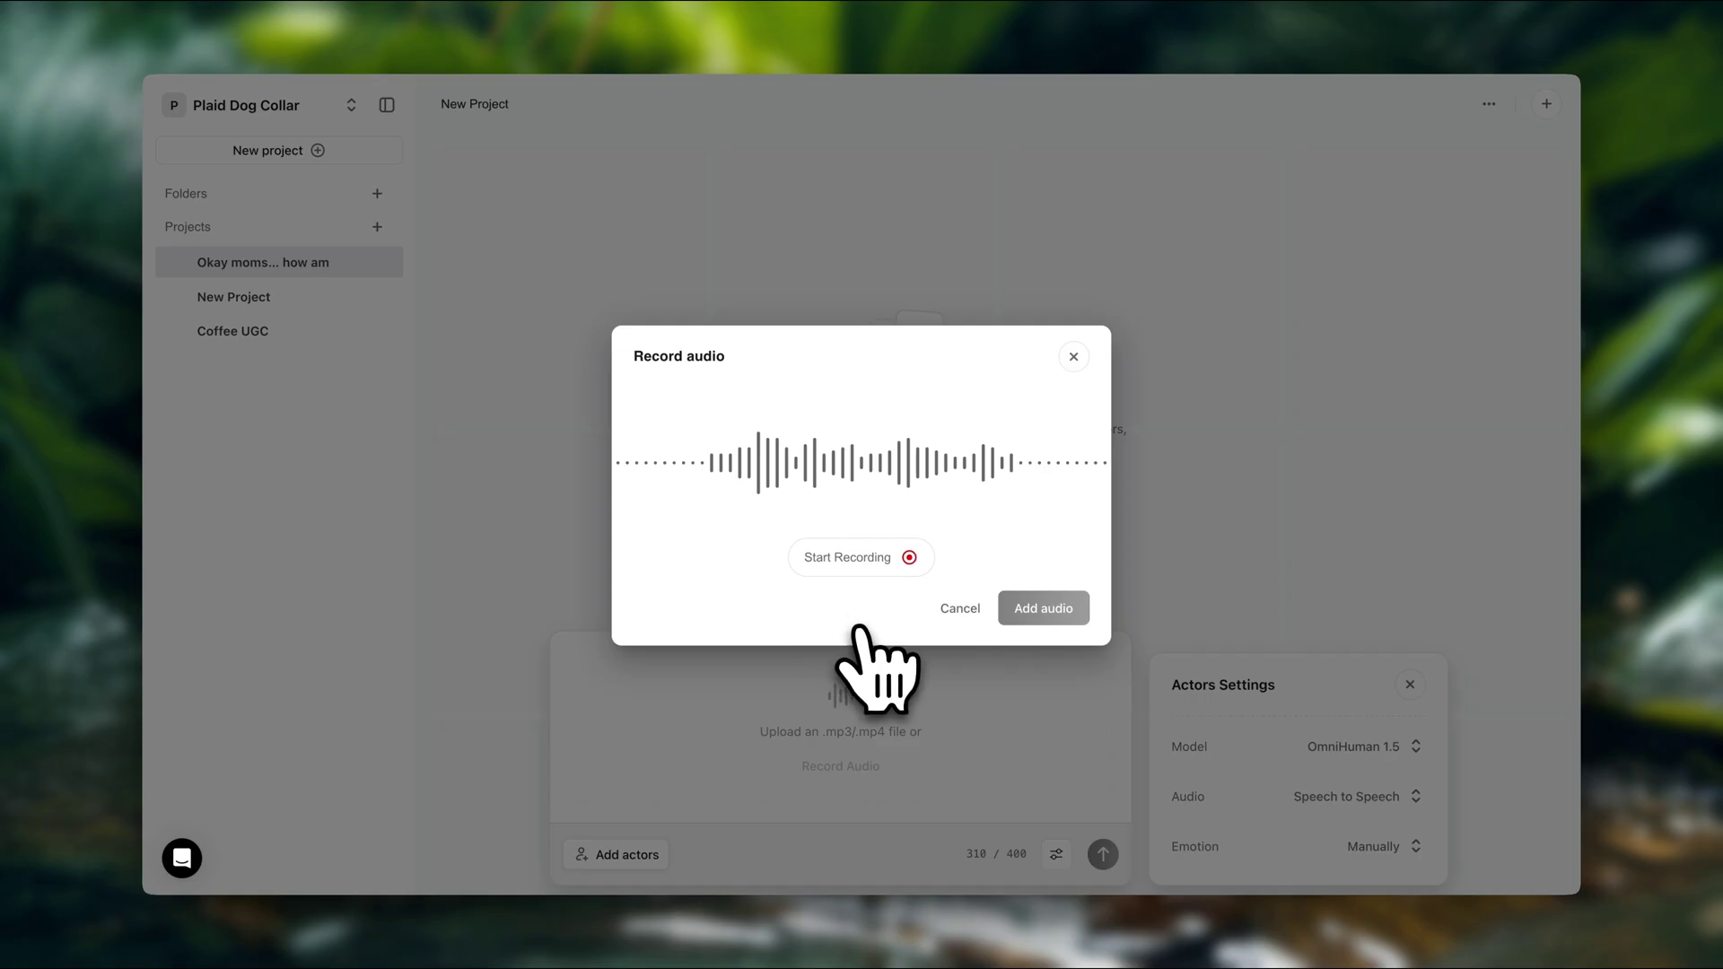
{"action": "left_click", "coordinate": [1073, 356]}
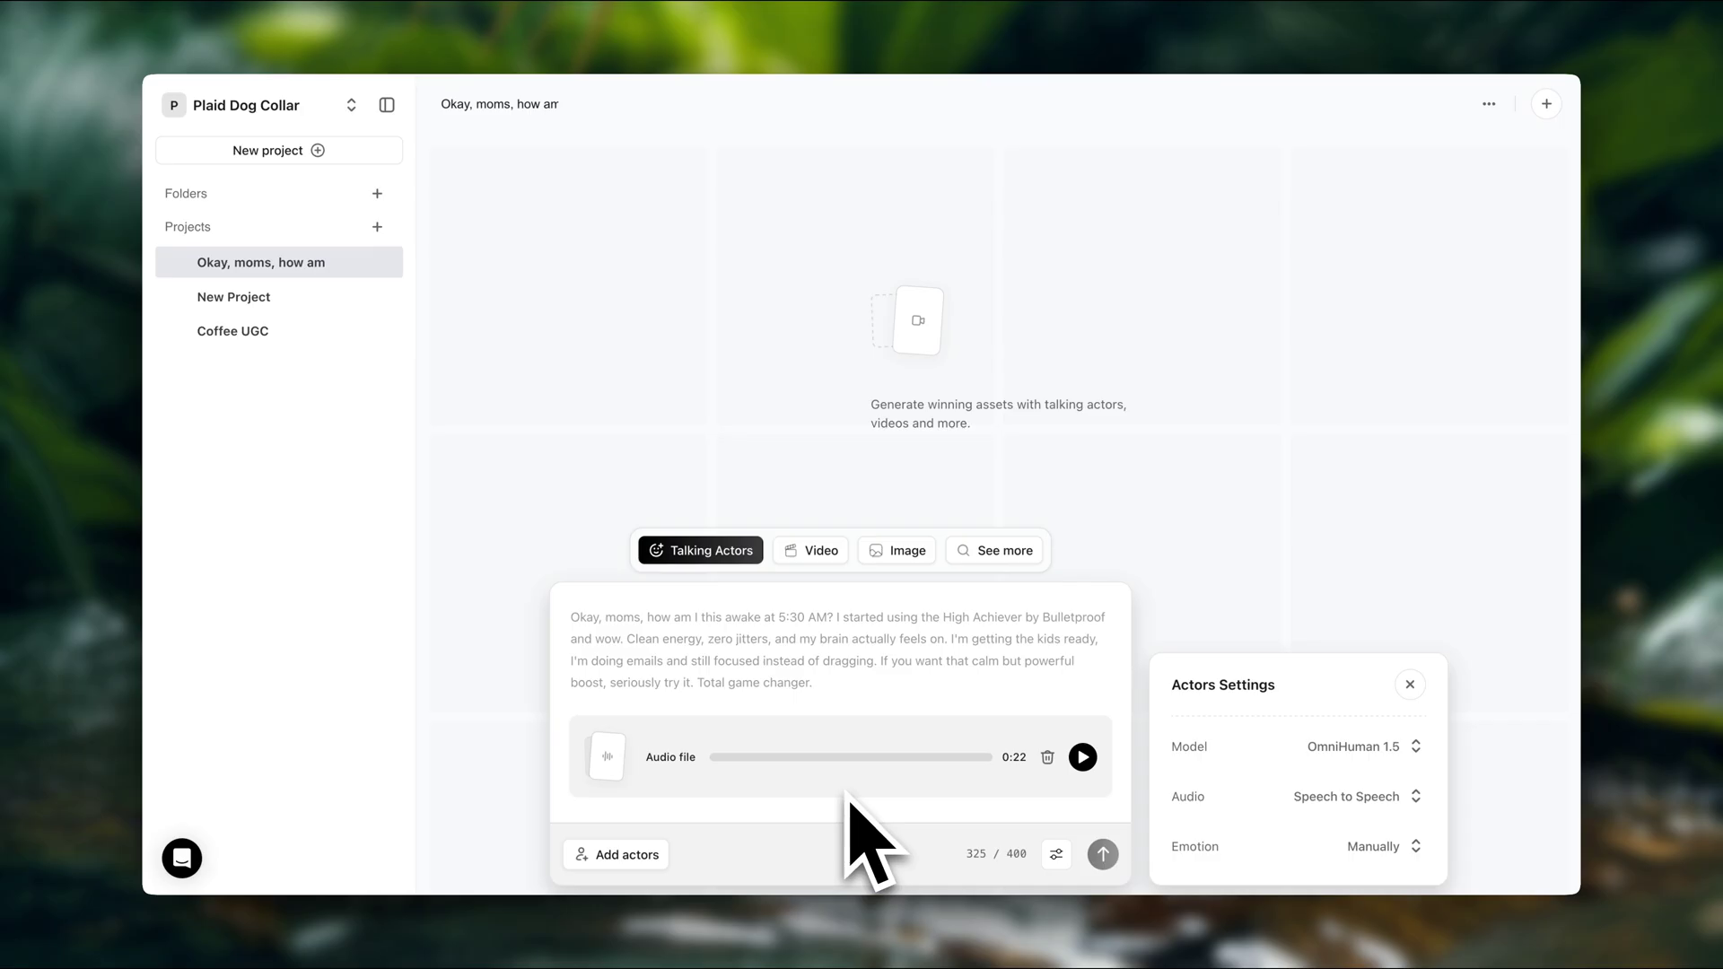
{"action": "left_click", "coordinate": [623, 854]}
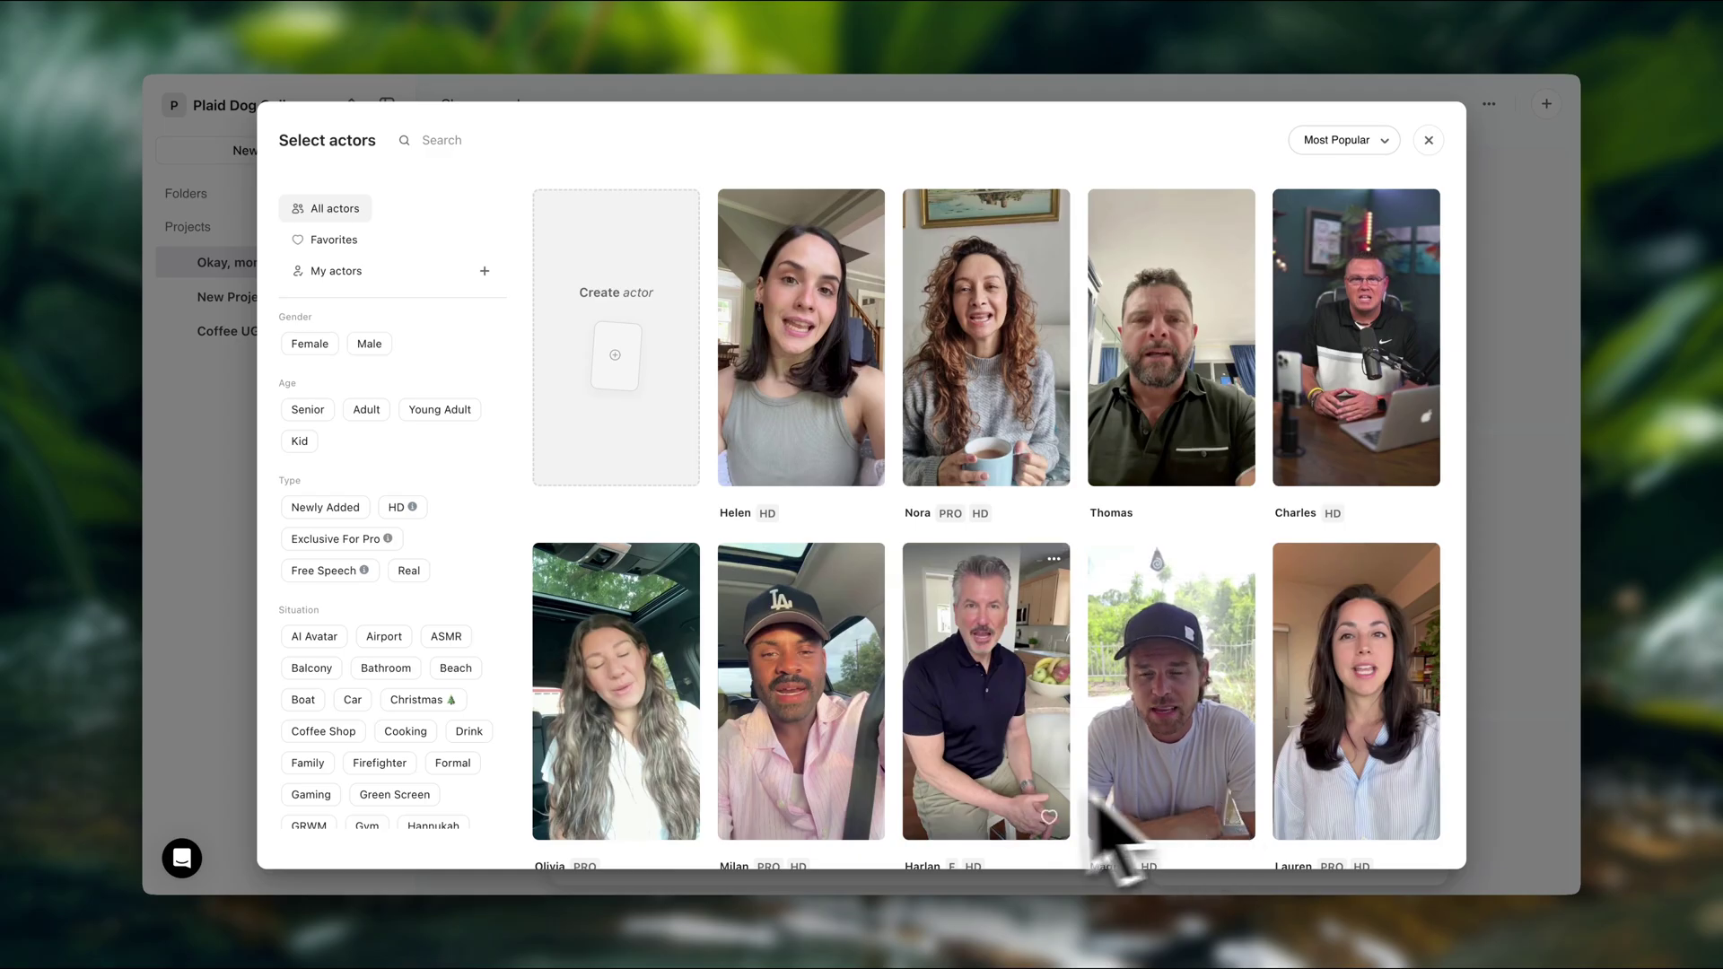
Browse the actor library, then choose the Create actor card
{"action": "scroll", "coordinate": [850, 775], "scroll_direction": "down", "scroll_amount": 3}
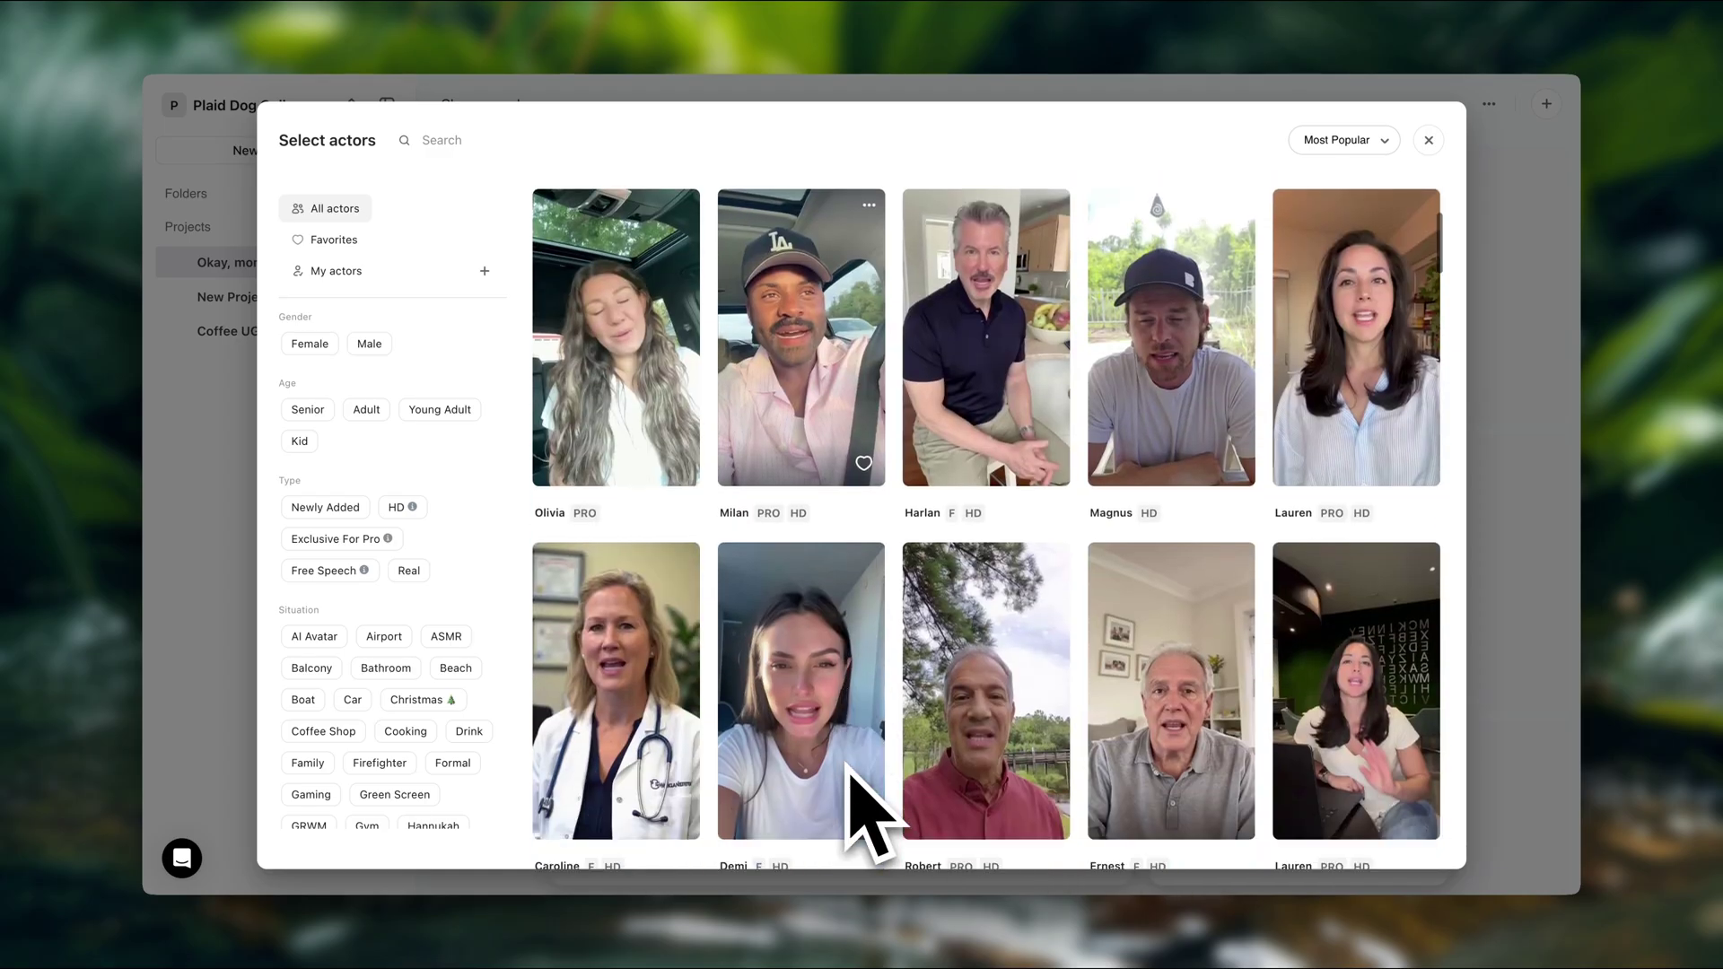
{"action": "scroll", "coordinate": [834, 780], "scroll_direction": "down", "scroll_amount": 1}
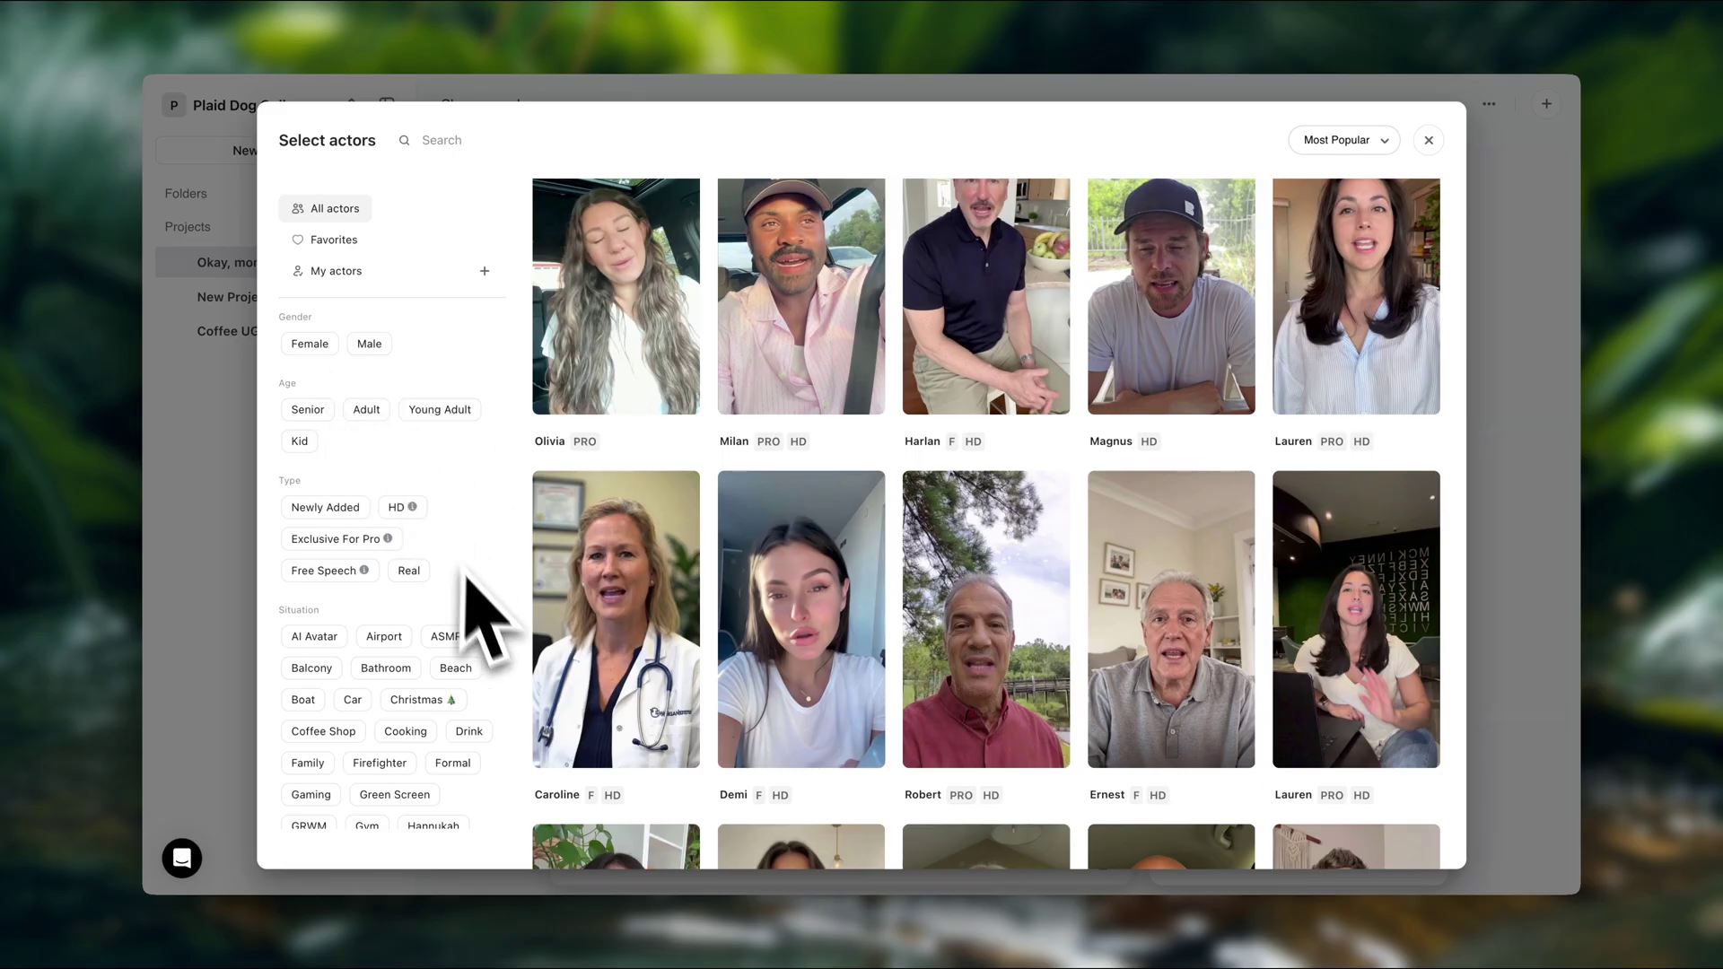
{"action": "scroll", "coordinate": [467, 579], "scroll_direction": "down", "scroll_amount": 3}
{"action": "scroll", "coordinate": [482, 612], "scroll_direction": "down", "scroll_amount": 5}
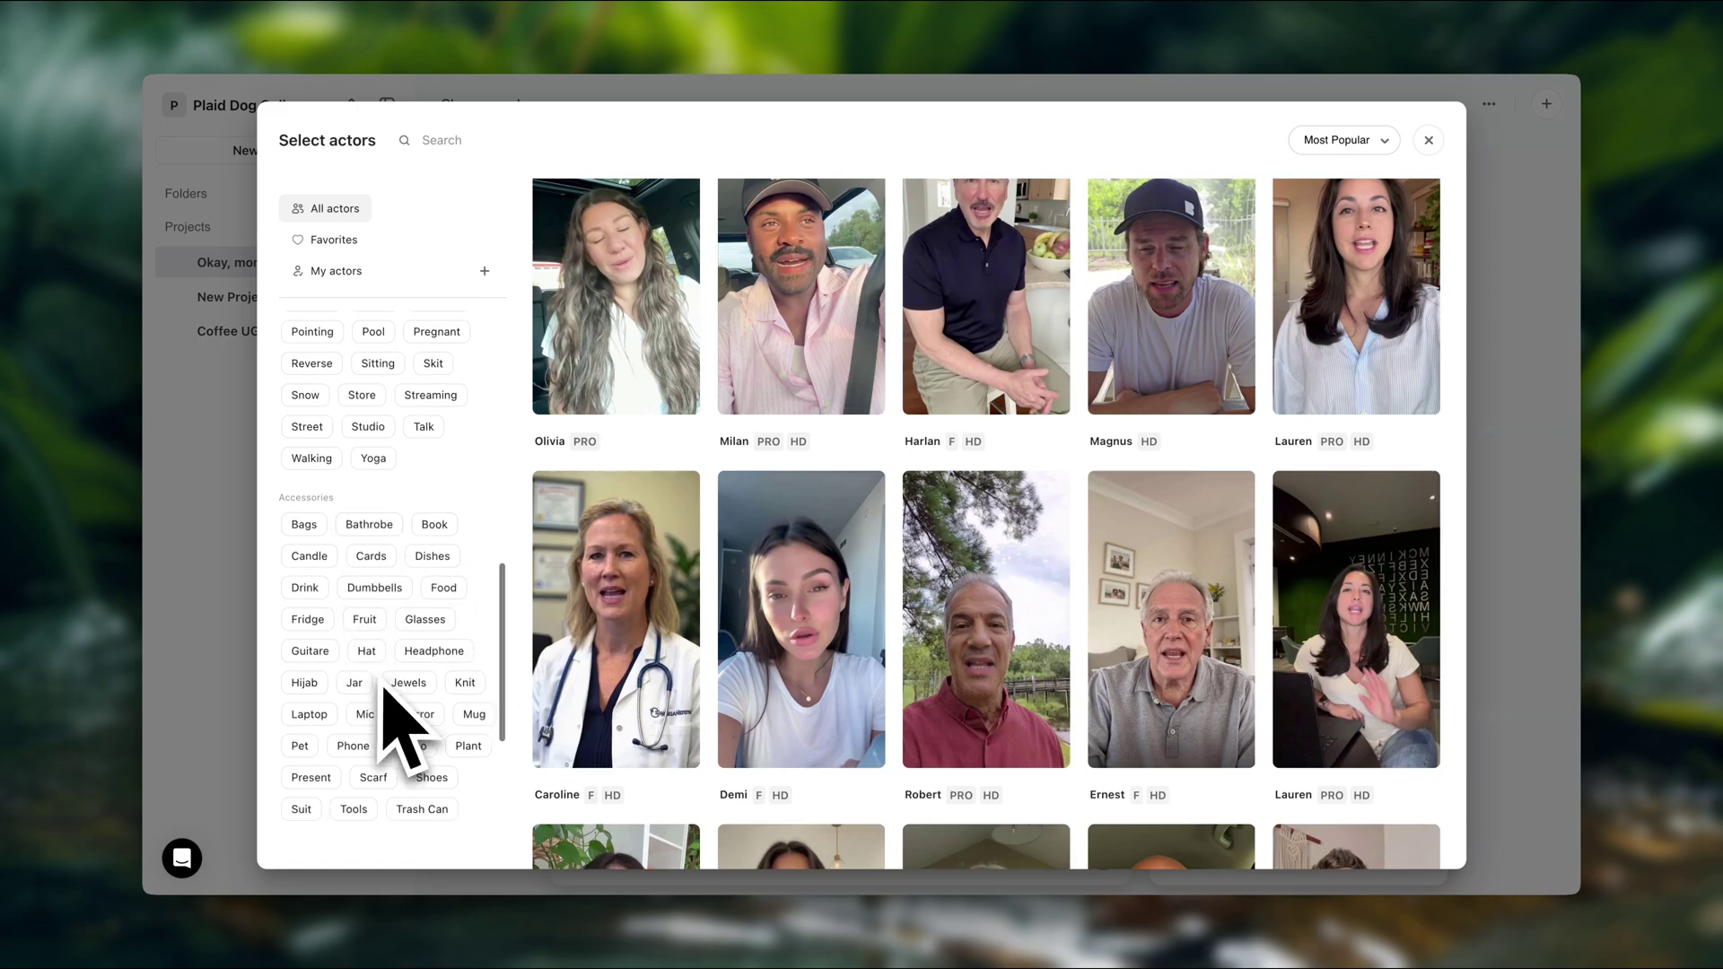
{"action": "scroll", "coordinate": [399, 713], "scroll_direction": "down", "scroll_amount": 3}
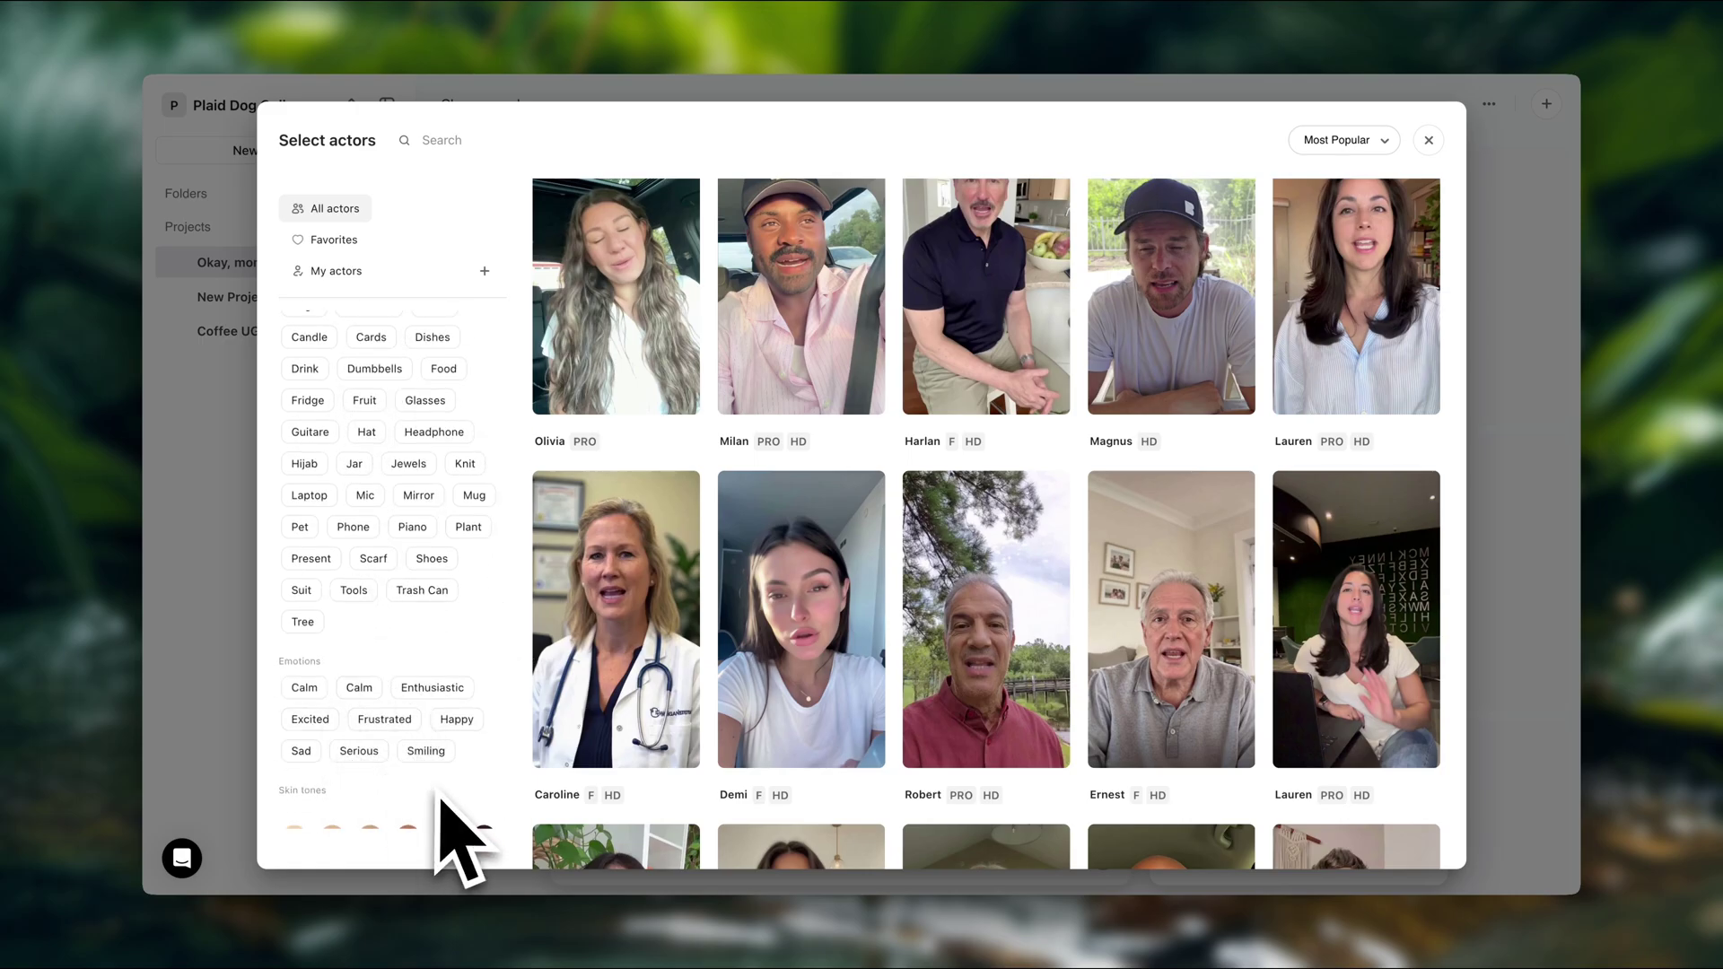
{"action": "scroll", "coordinate": [454, 836], "scroll_direction": "down", "scroll_amount": 2}
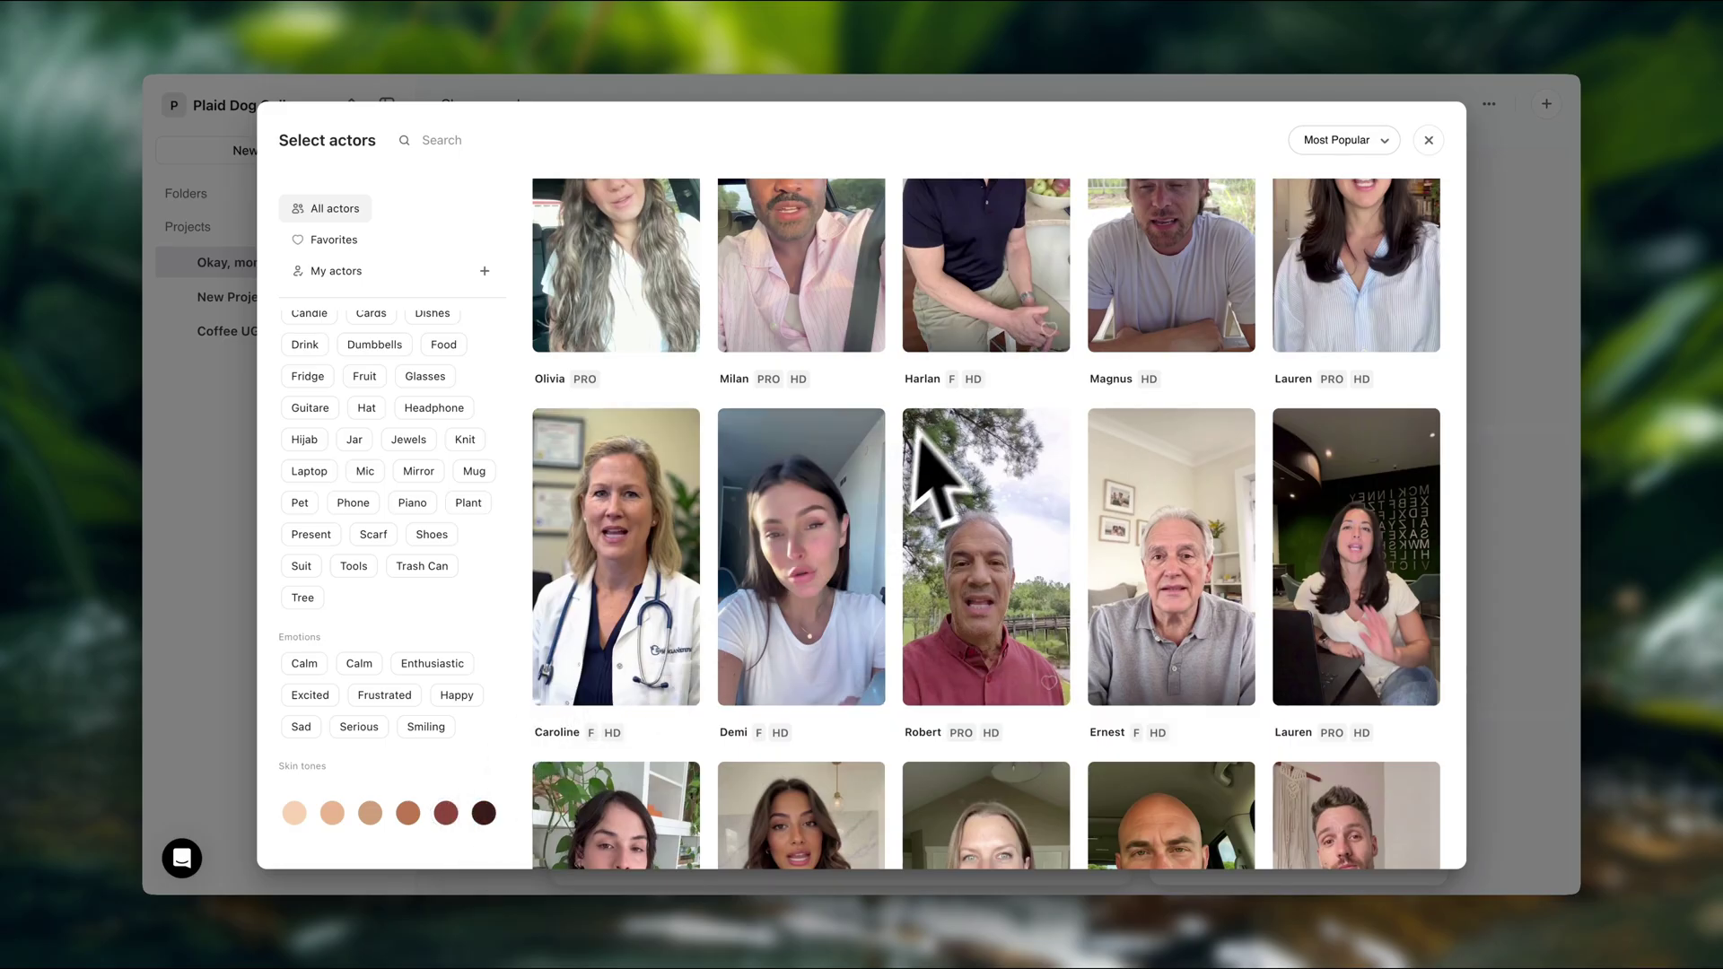
{"action": "scroll", "coordinate": [951, 435], "scroll_direction": "up", "scroll_amount": 4}
{"action": "scroll", "coordinate": [951, 422], "scroll_direction": "up", "scroll_amount": 2}
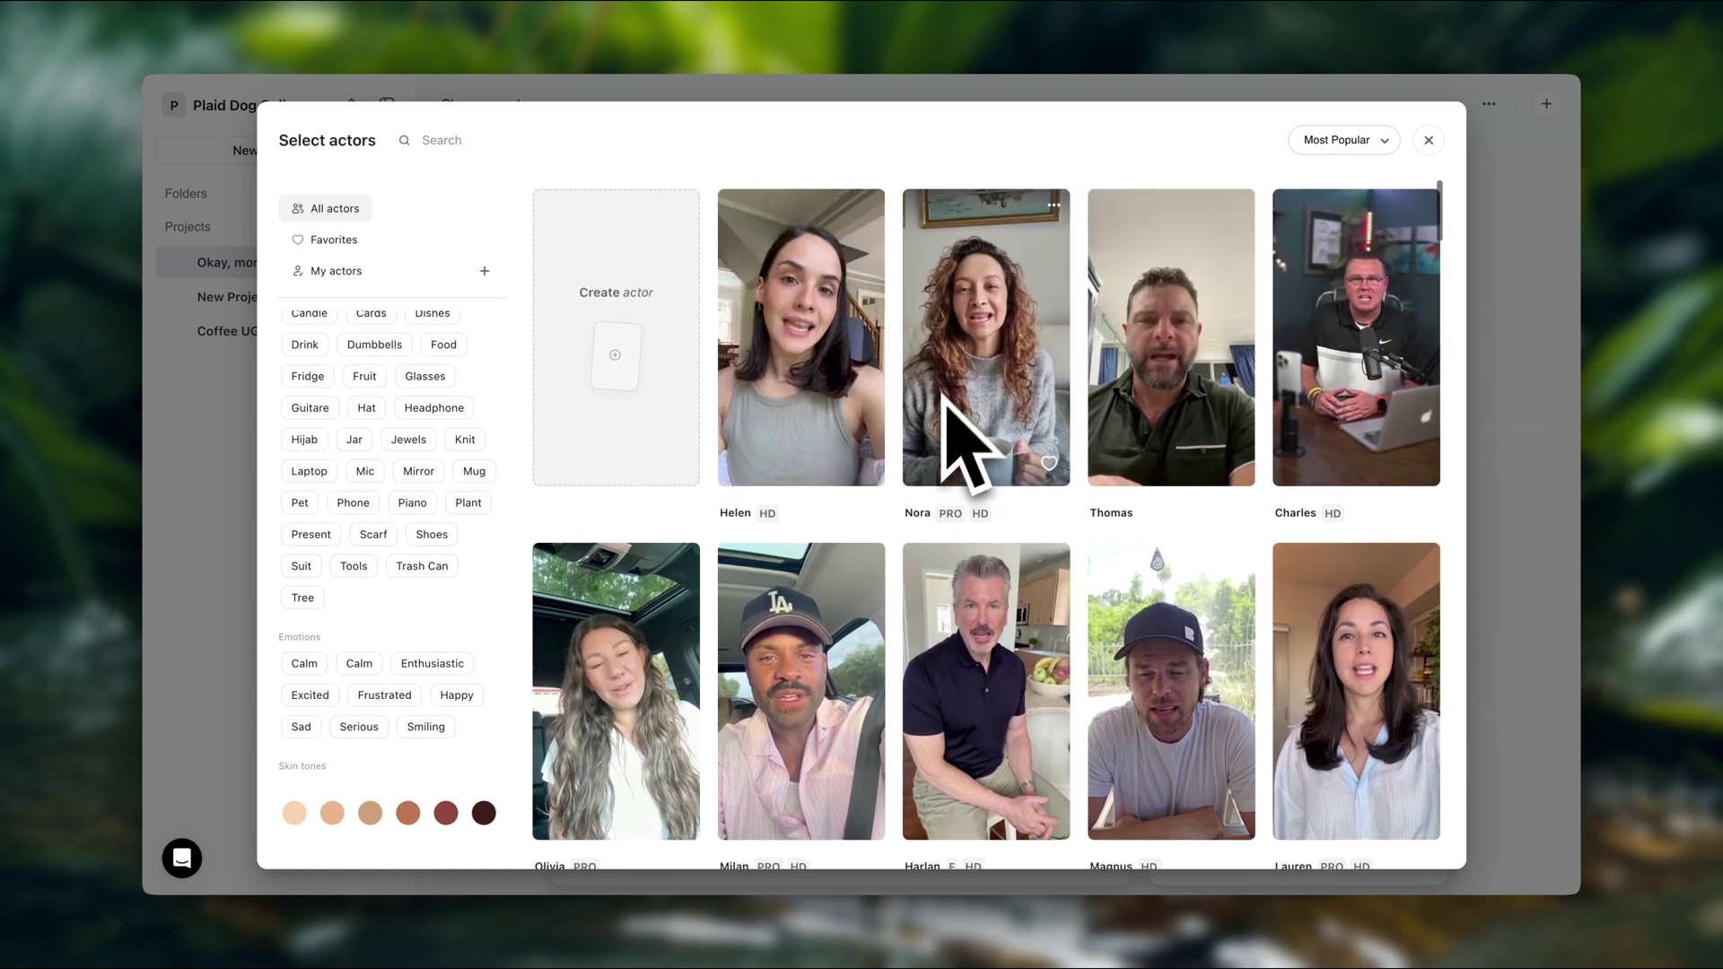
{"action": "left_click", "coordinate": [615, 395]}
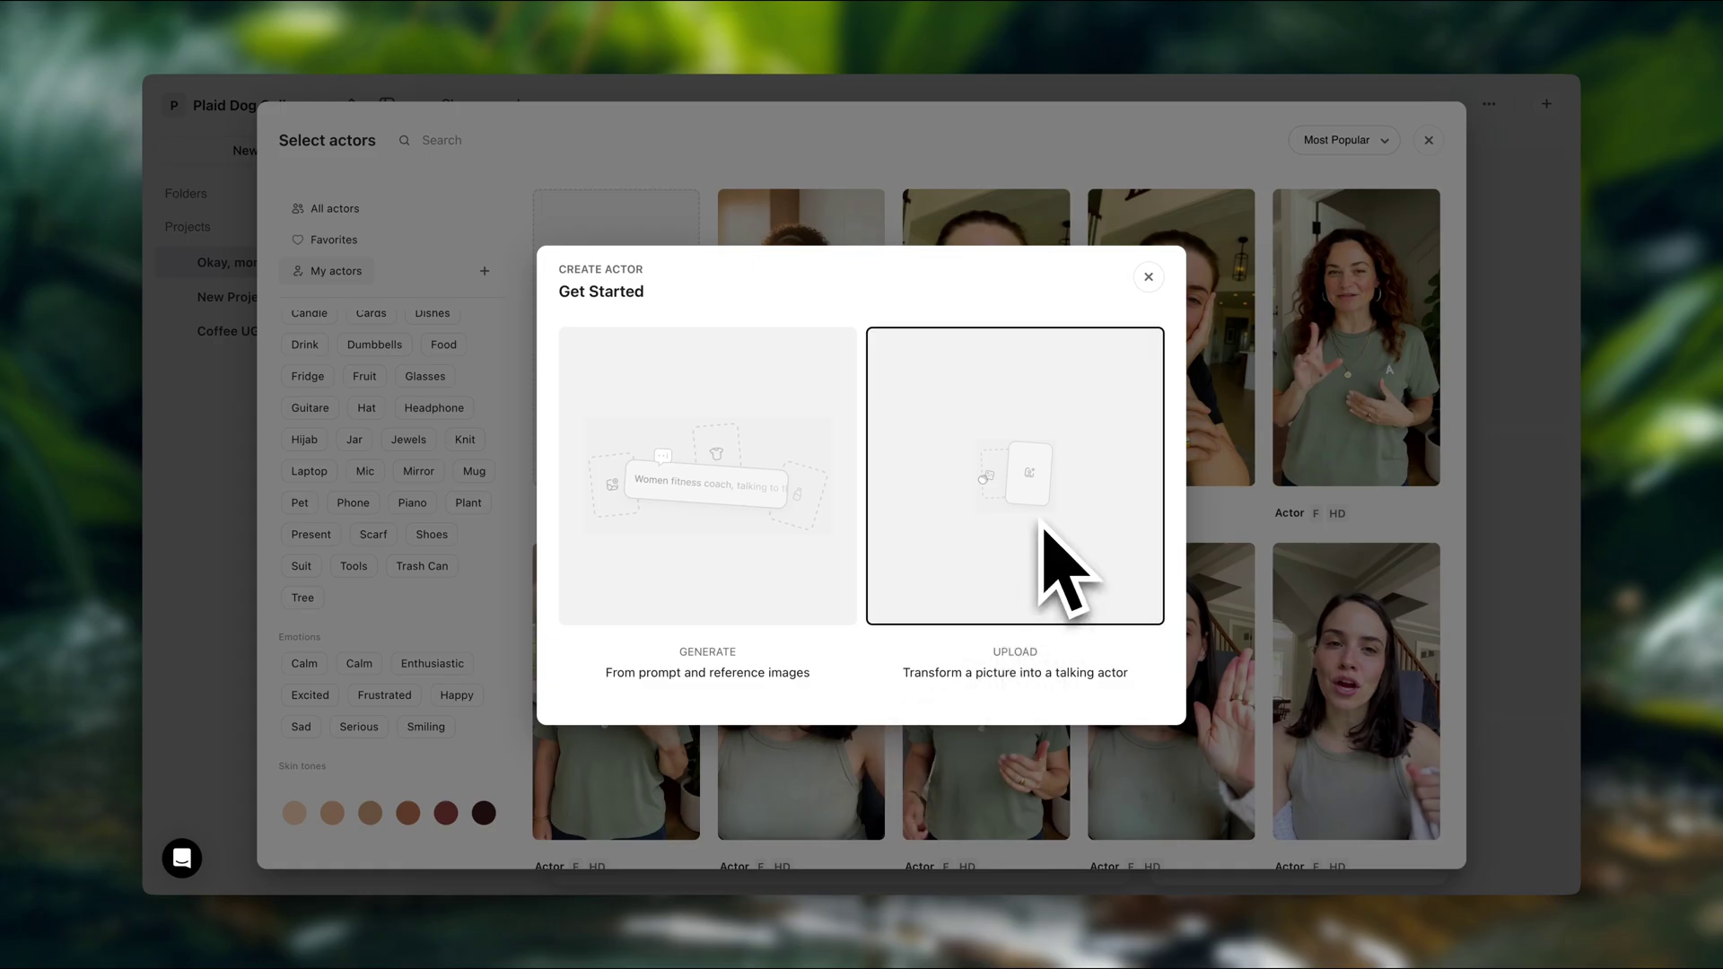
Generate from a prompt describing a middle-aged blonde mom, with the coffee product photo as reference
{"action": "left_click", "coordinate": [737, 511]}
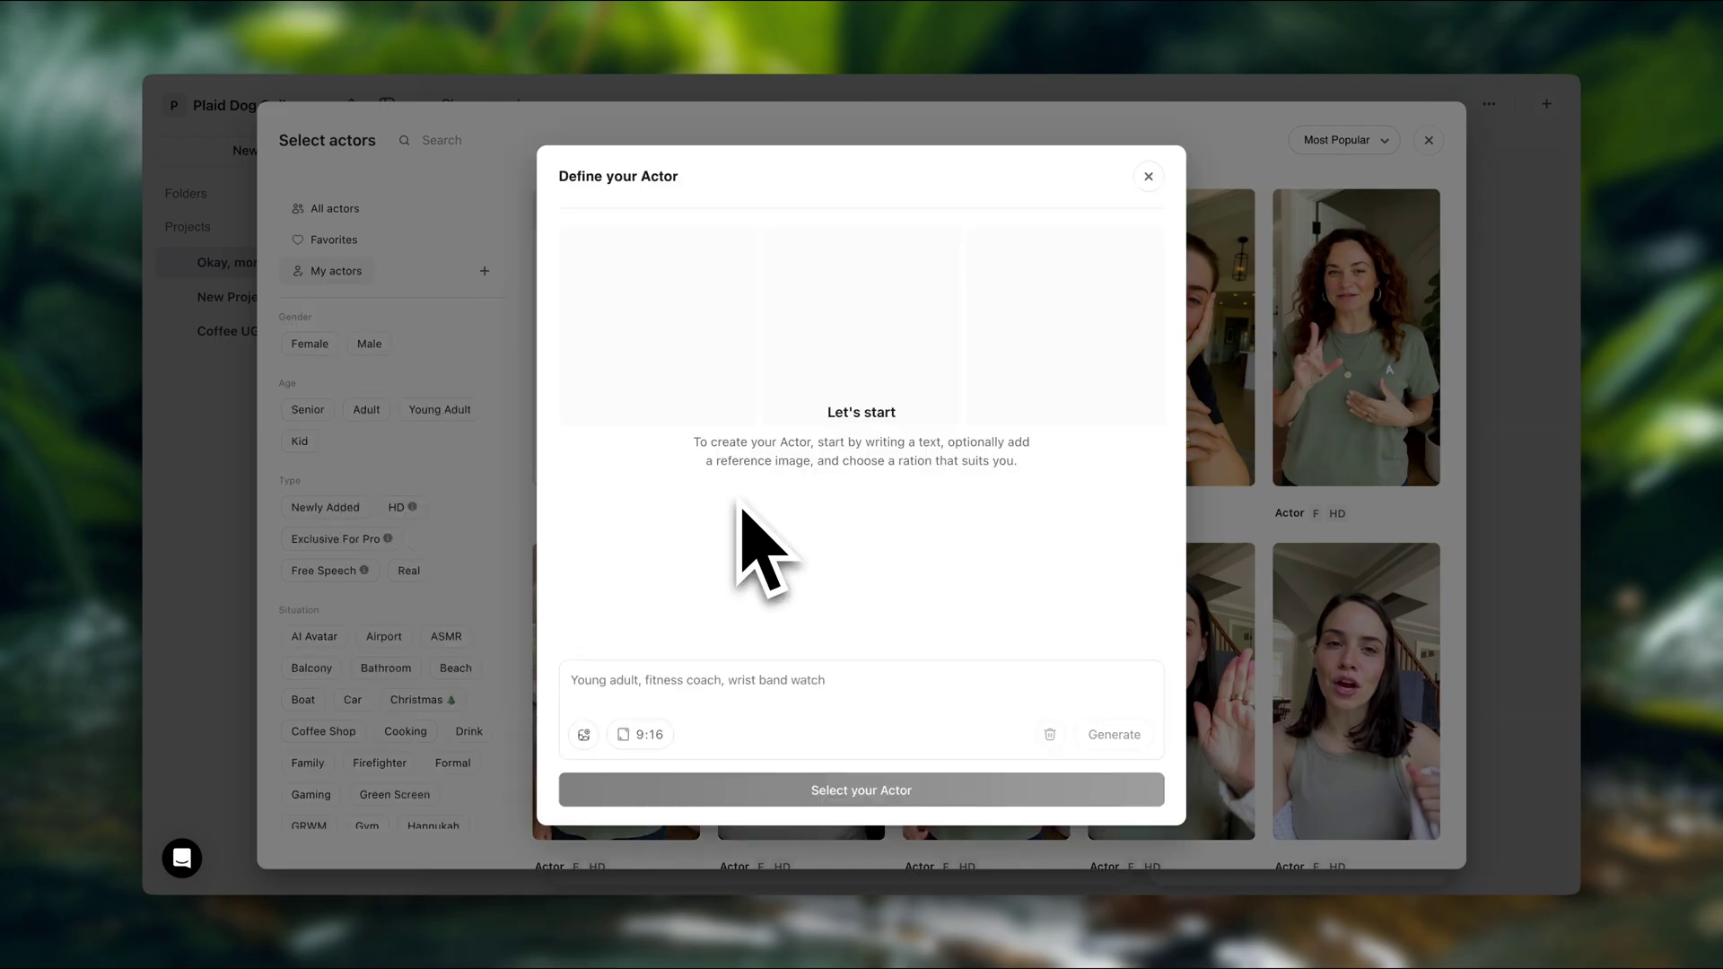
{"action": "left_click", "coordinate": [1047, 679]}
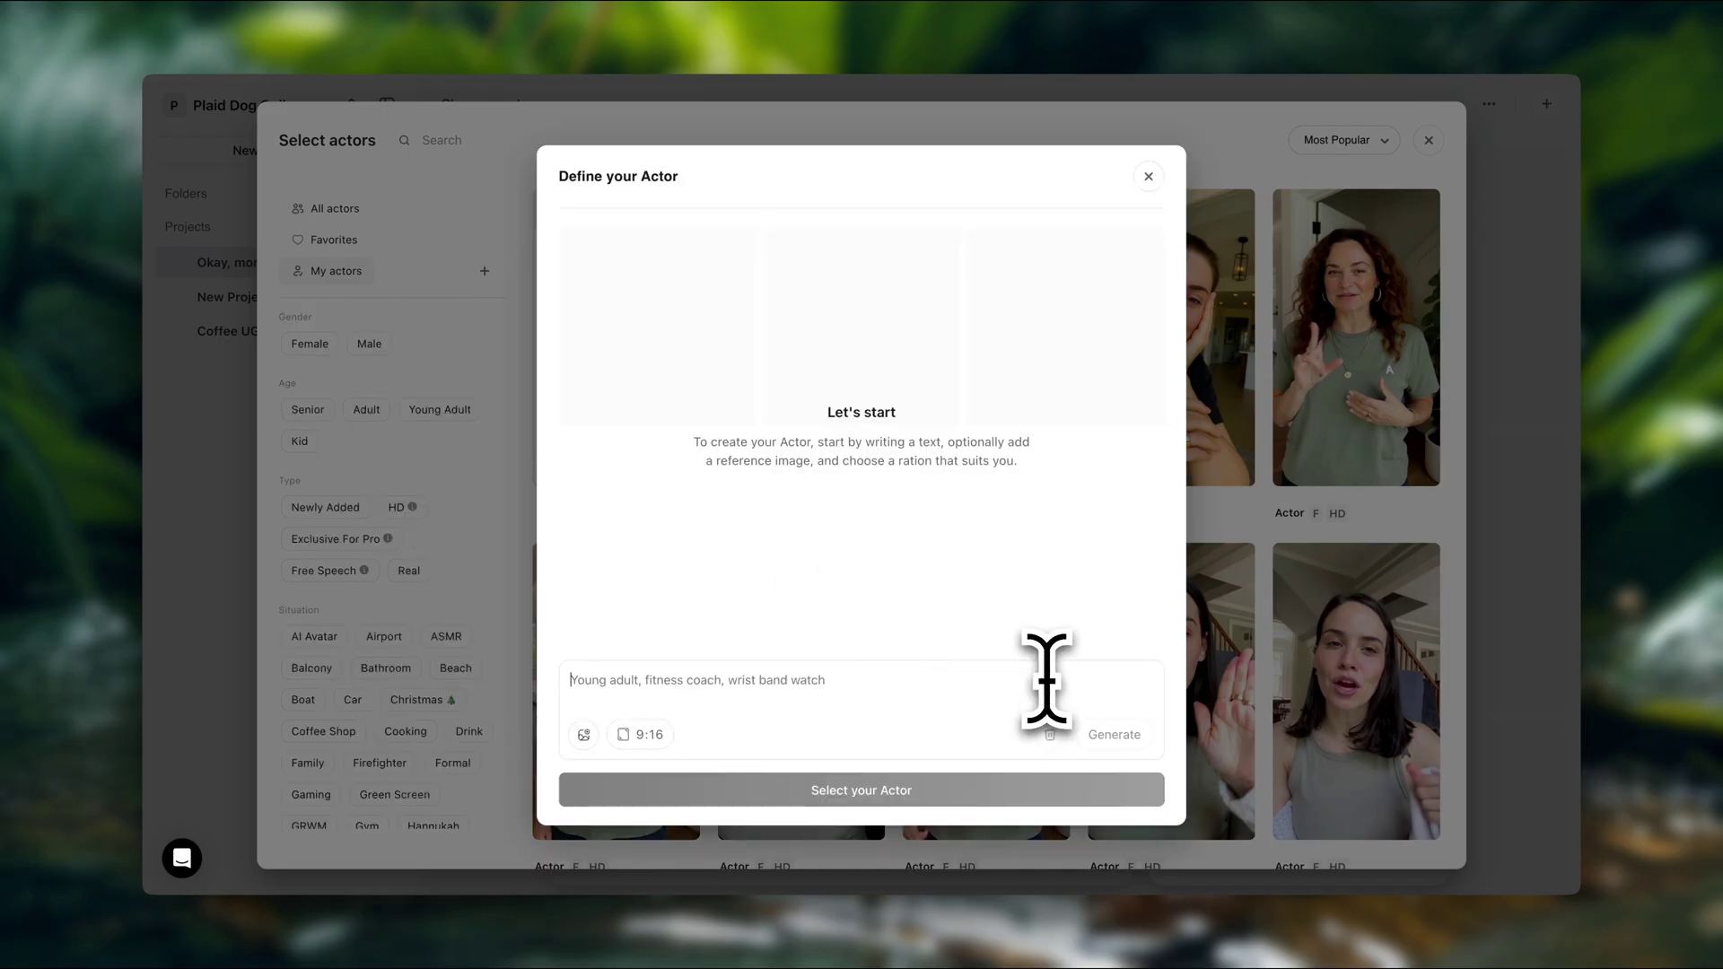
{"action": "type", "text": "Middle aged blonde mom, average body type, friendly and seems busy"}
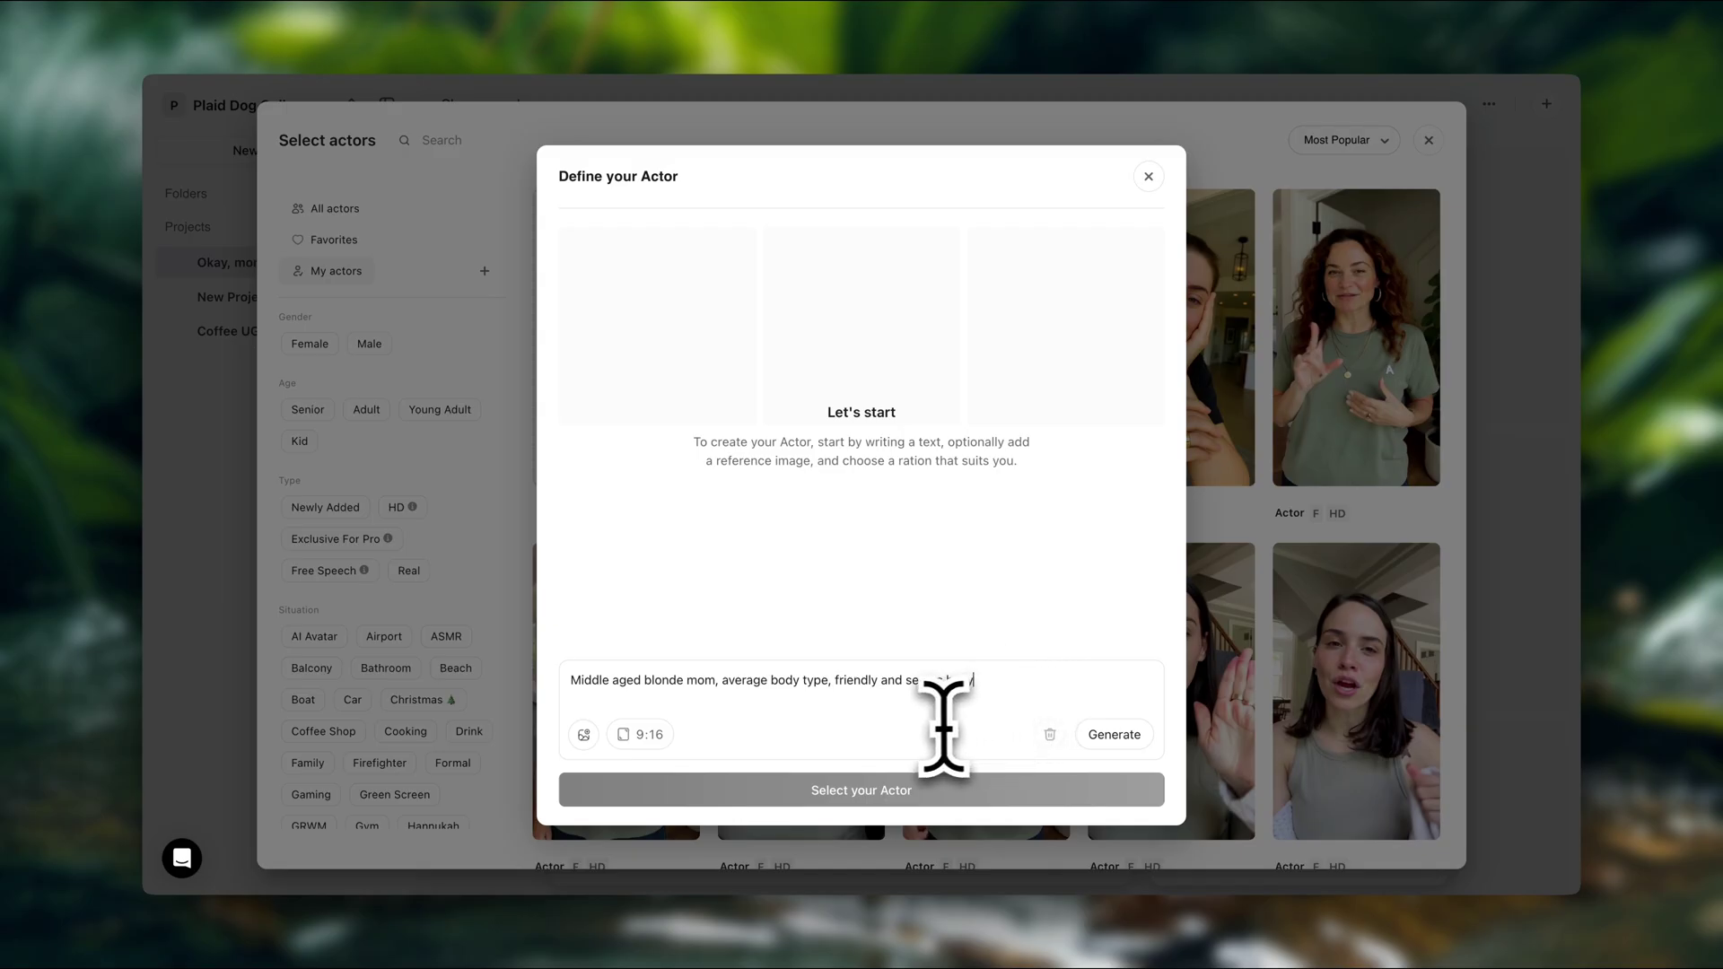
{"action": "left_click", "coordinate": [583, 734]}
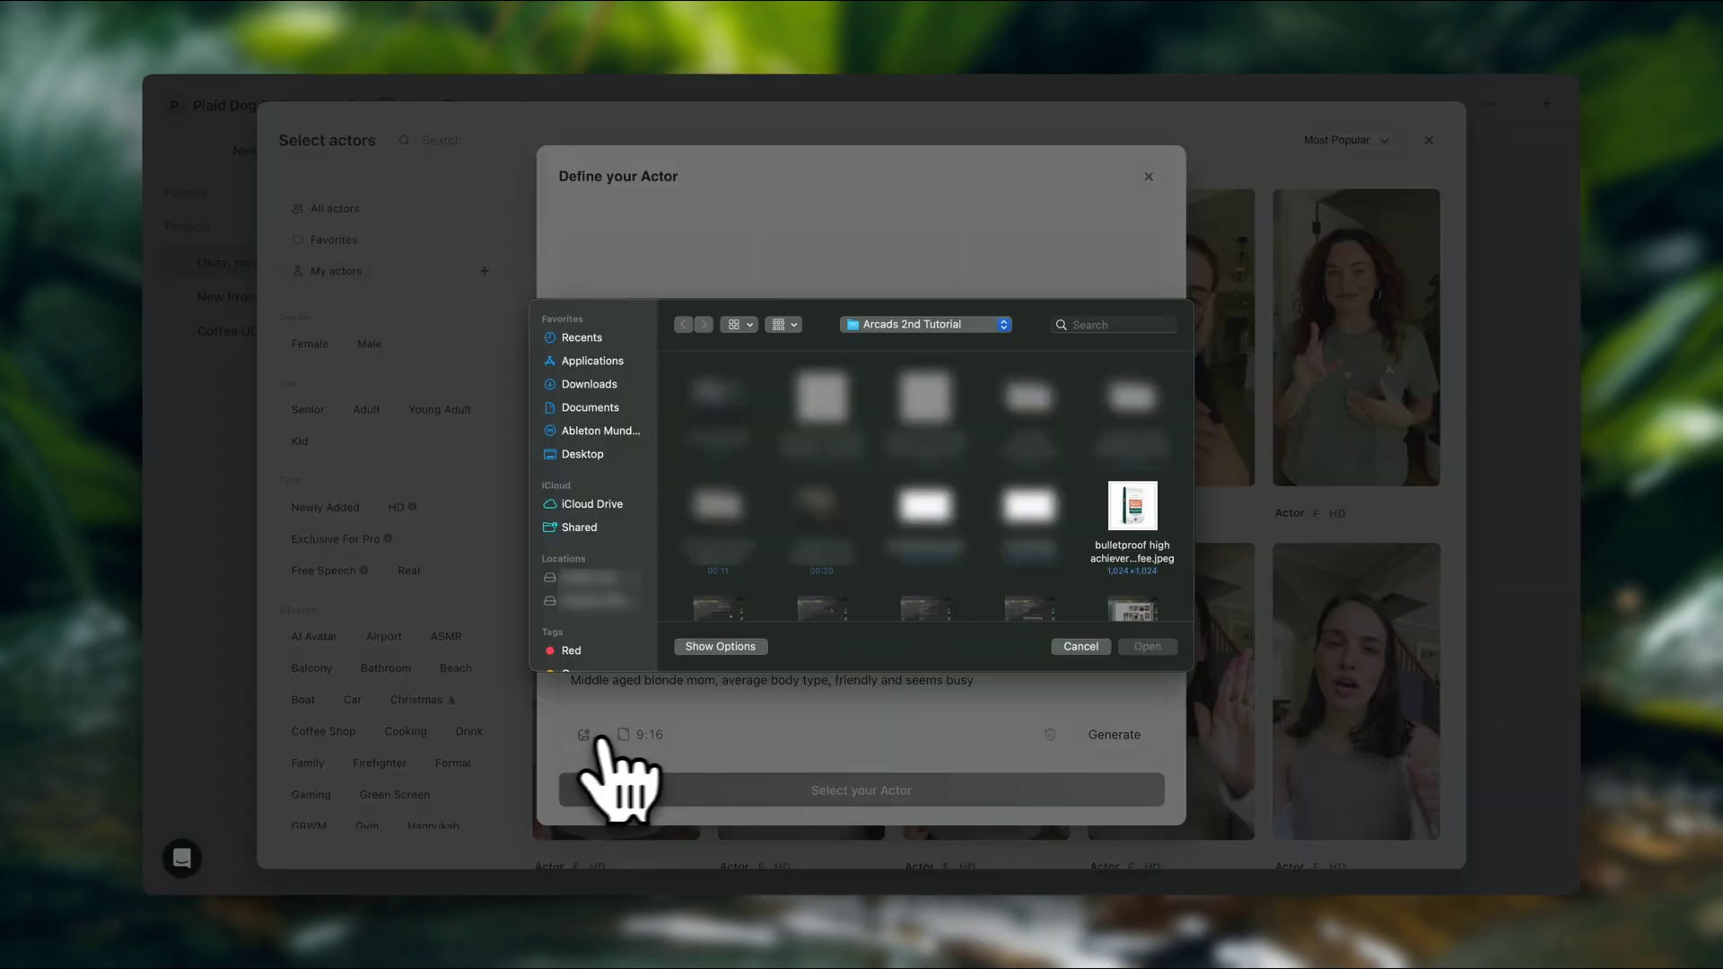
{"action": "left_click", "coordinate": [1132, 507]}
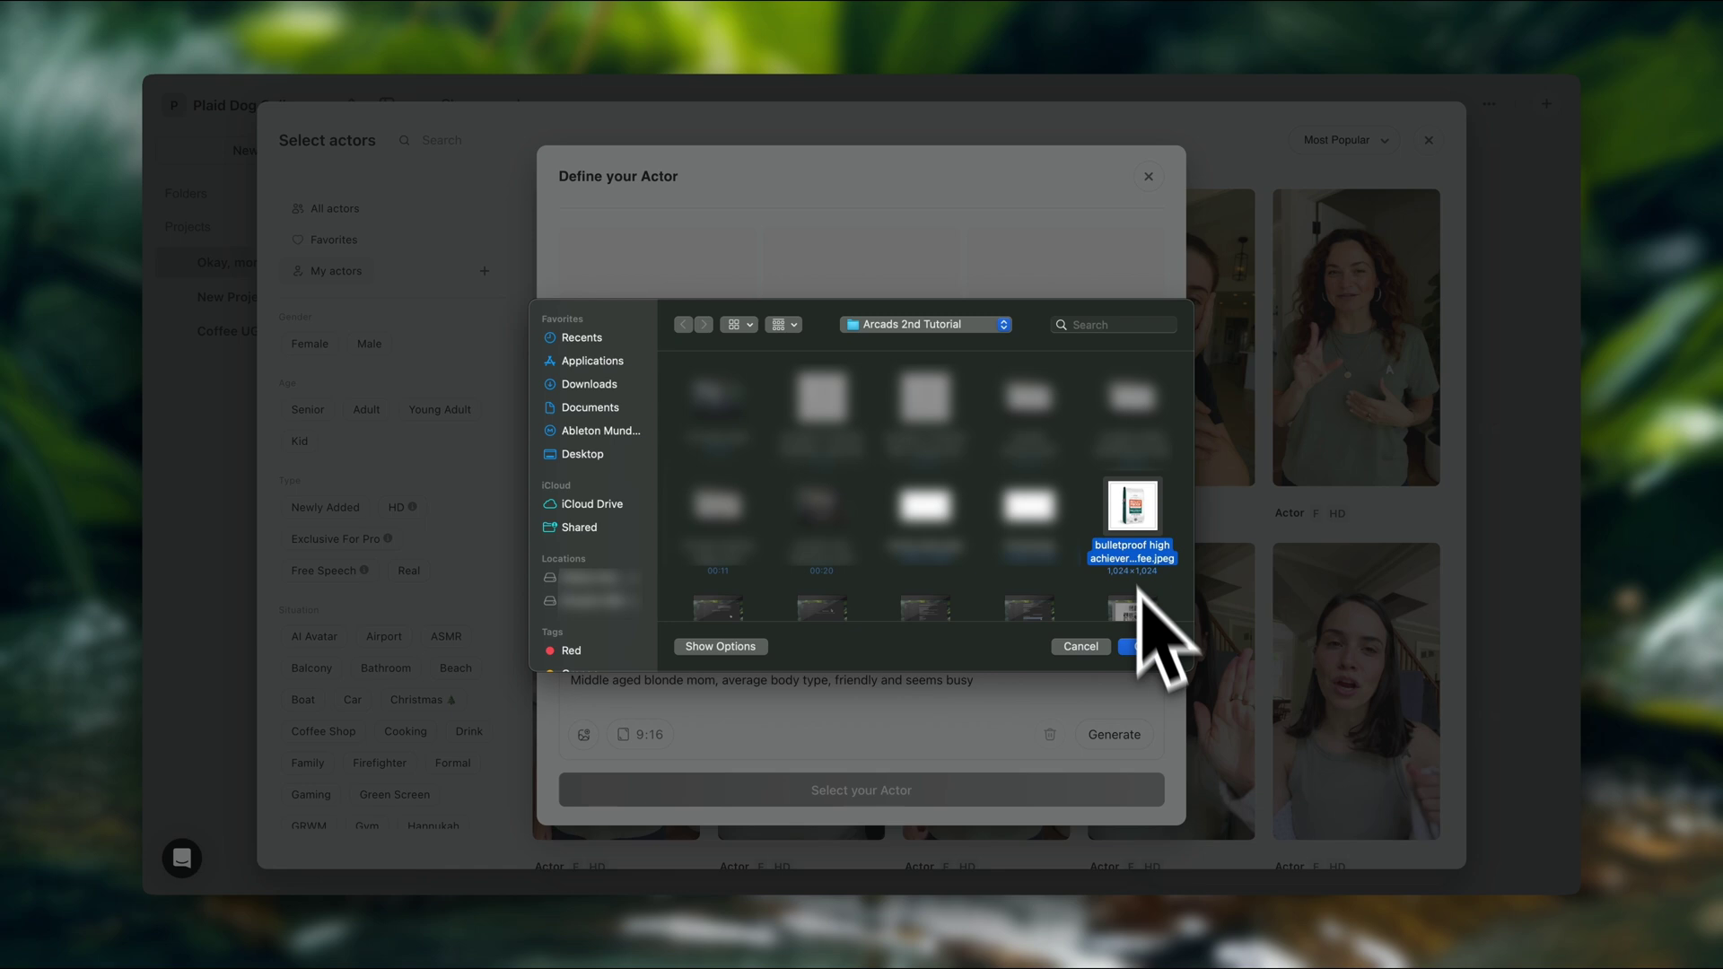
{"action": "left_click", "coordinate": [1148, 646]}
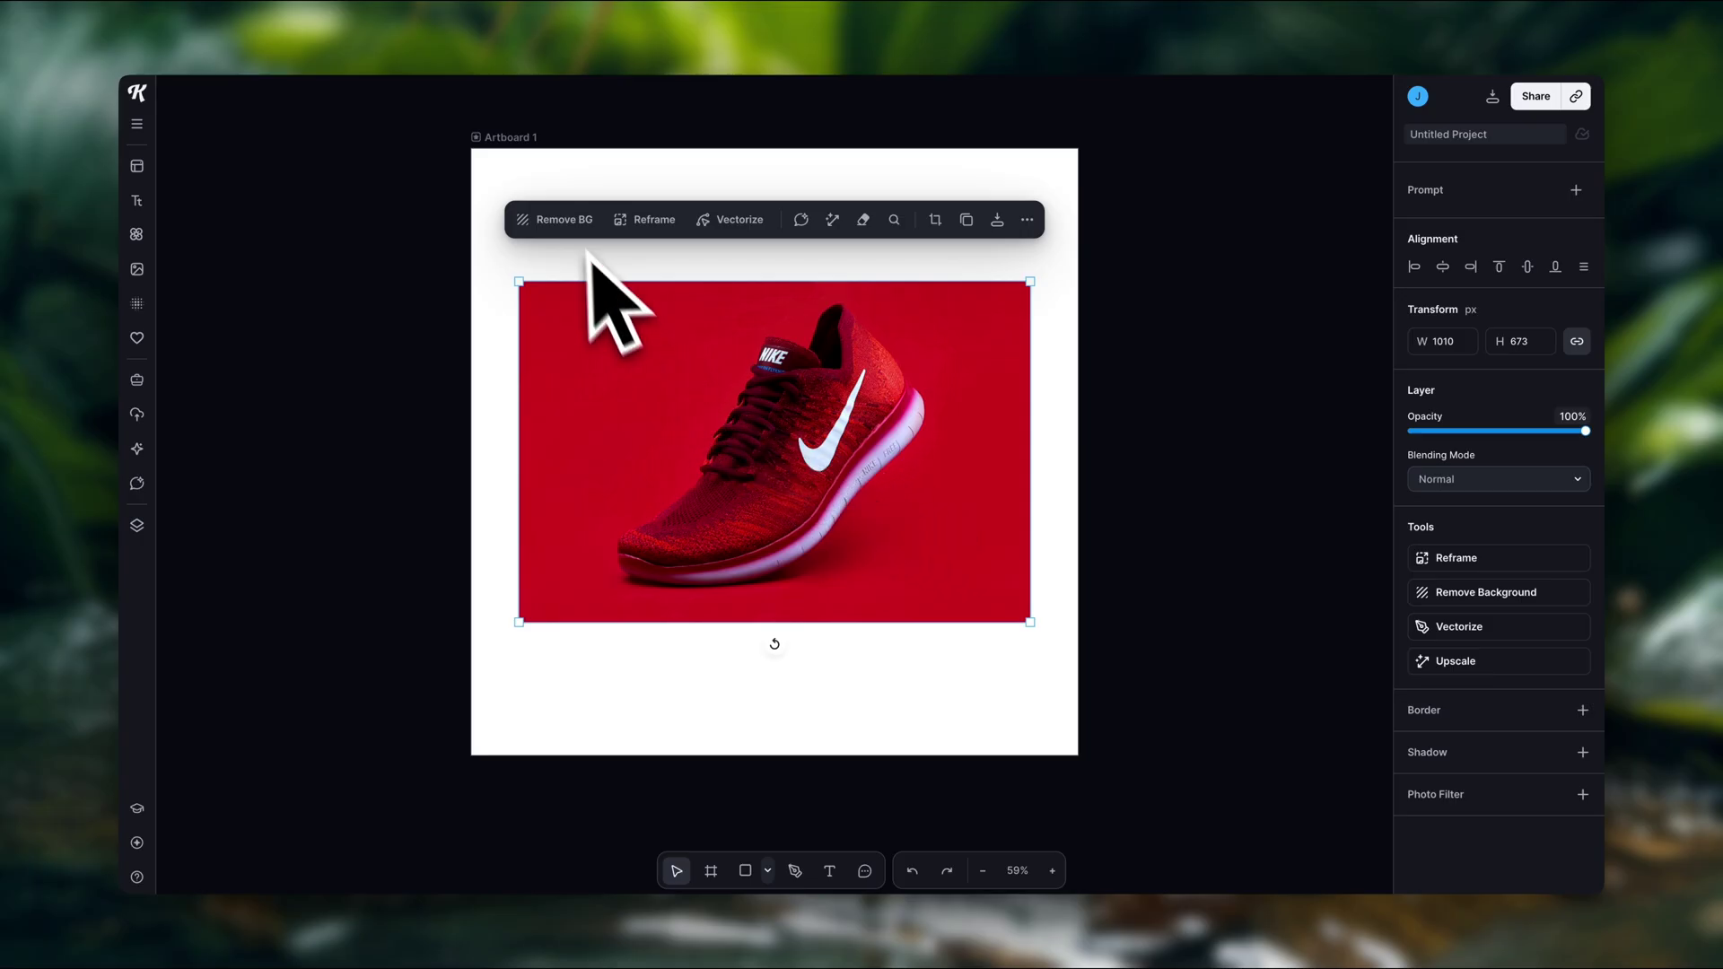
{"action": "left_click", "coordinate": [572, 238]}
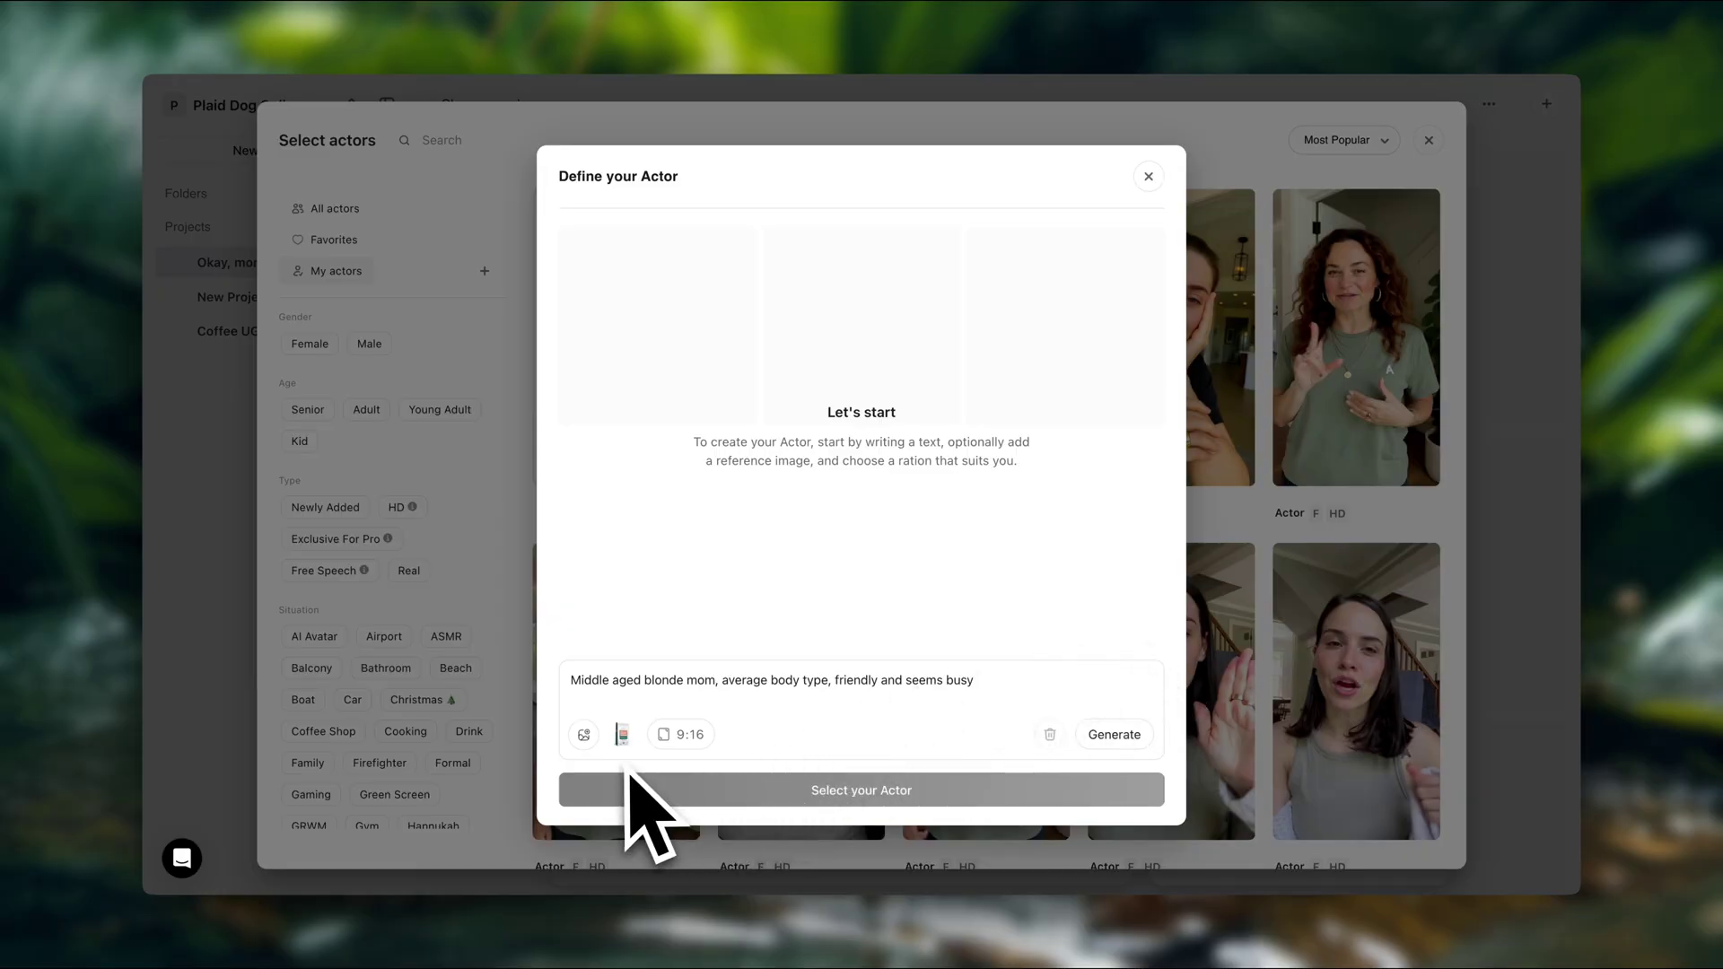
Set the actor image ratio to 9:16 portrait
{"action": "left_click", "coordinate": [693, 736]}
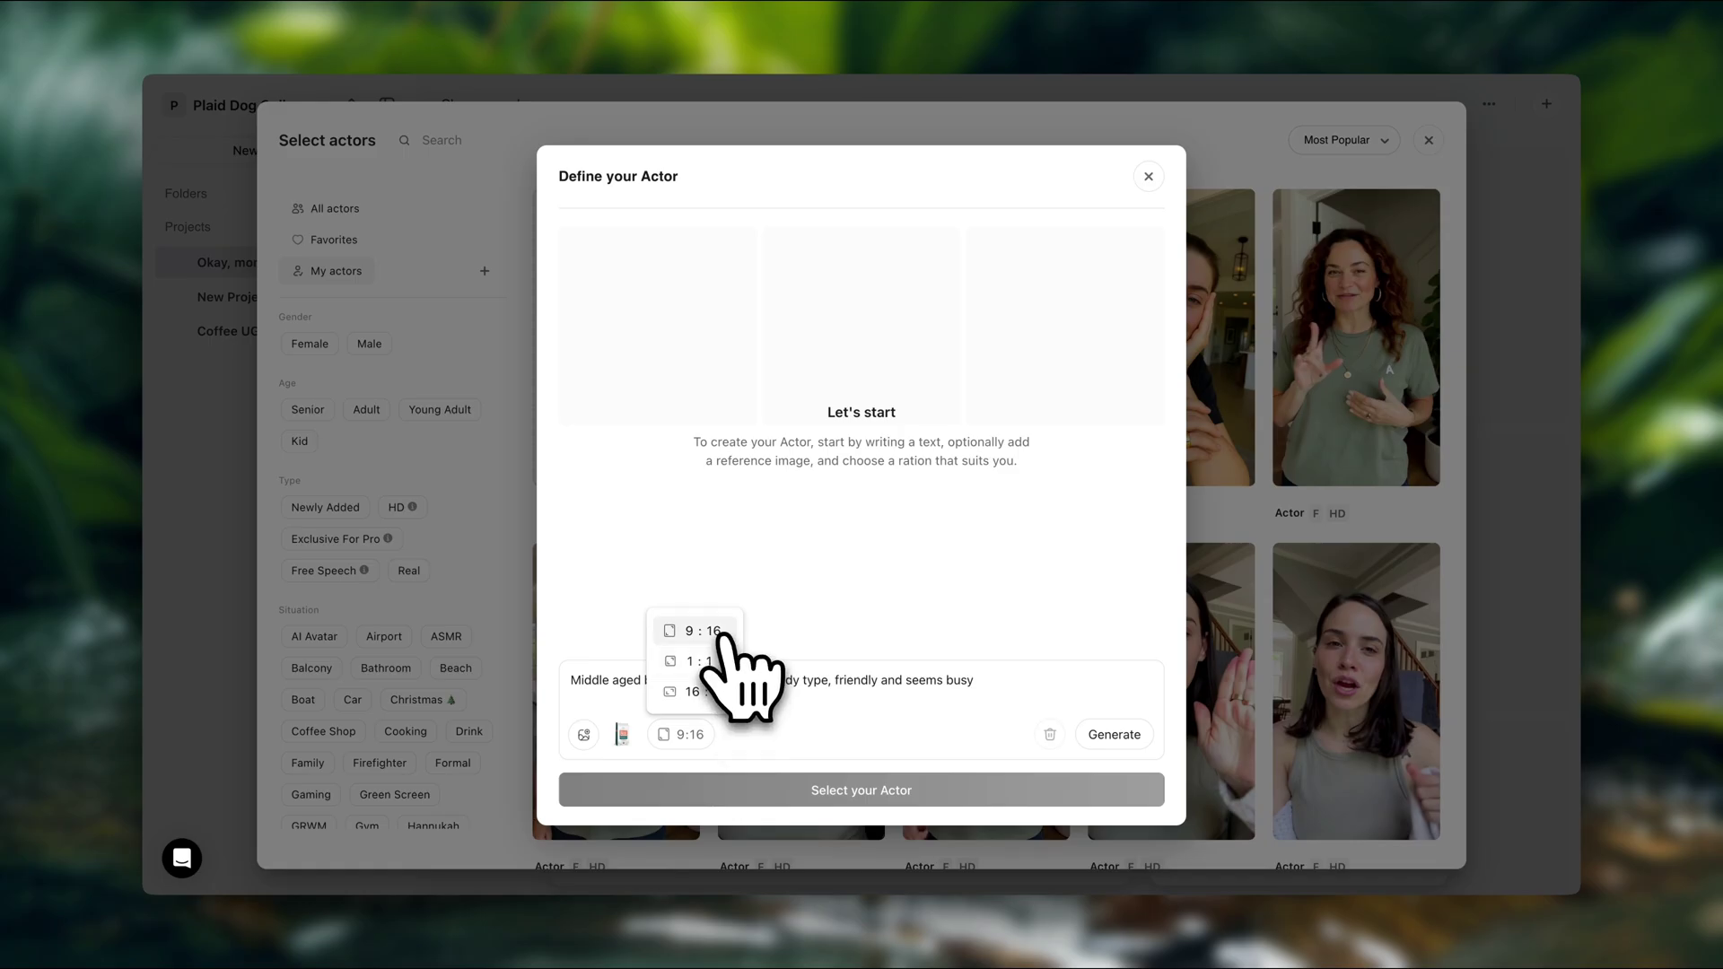
{"action": "left_click", "coordinate": [723, 633]}
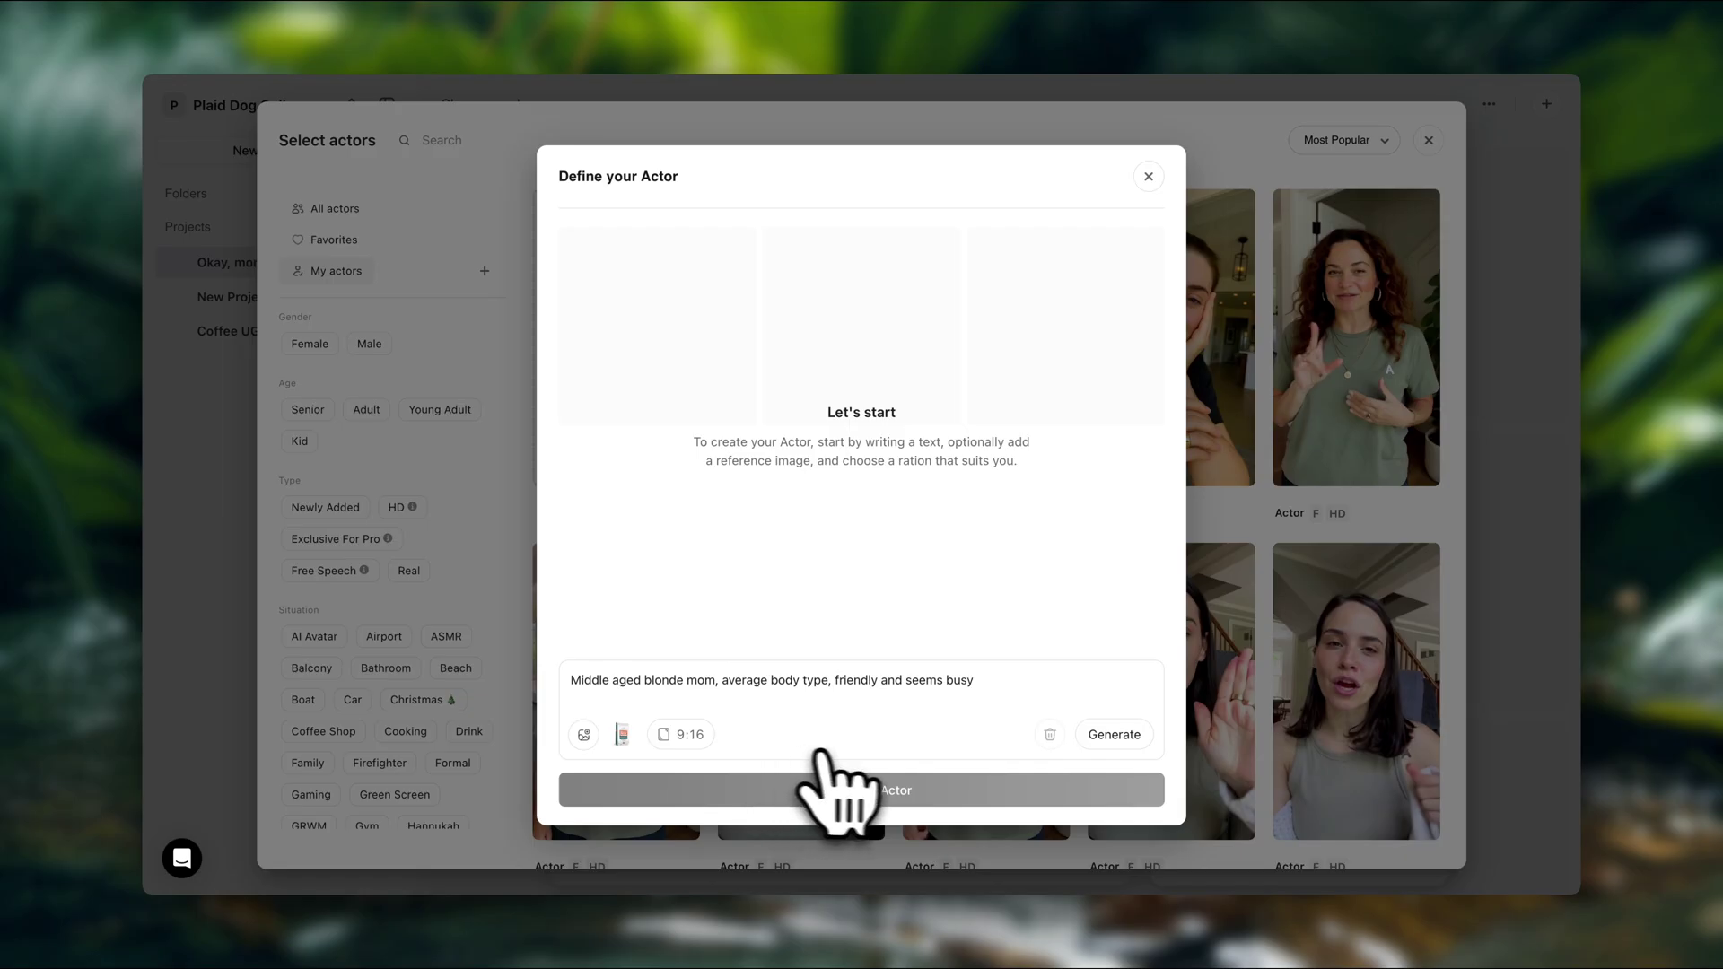
Generate three actor images and choose the one where she holds the coffee bag
{"action": "left_click", "coordinate": [1114, 736]}
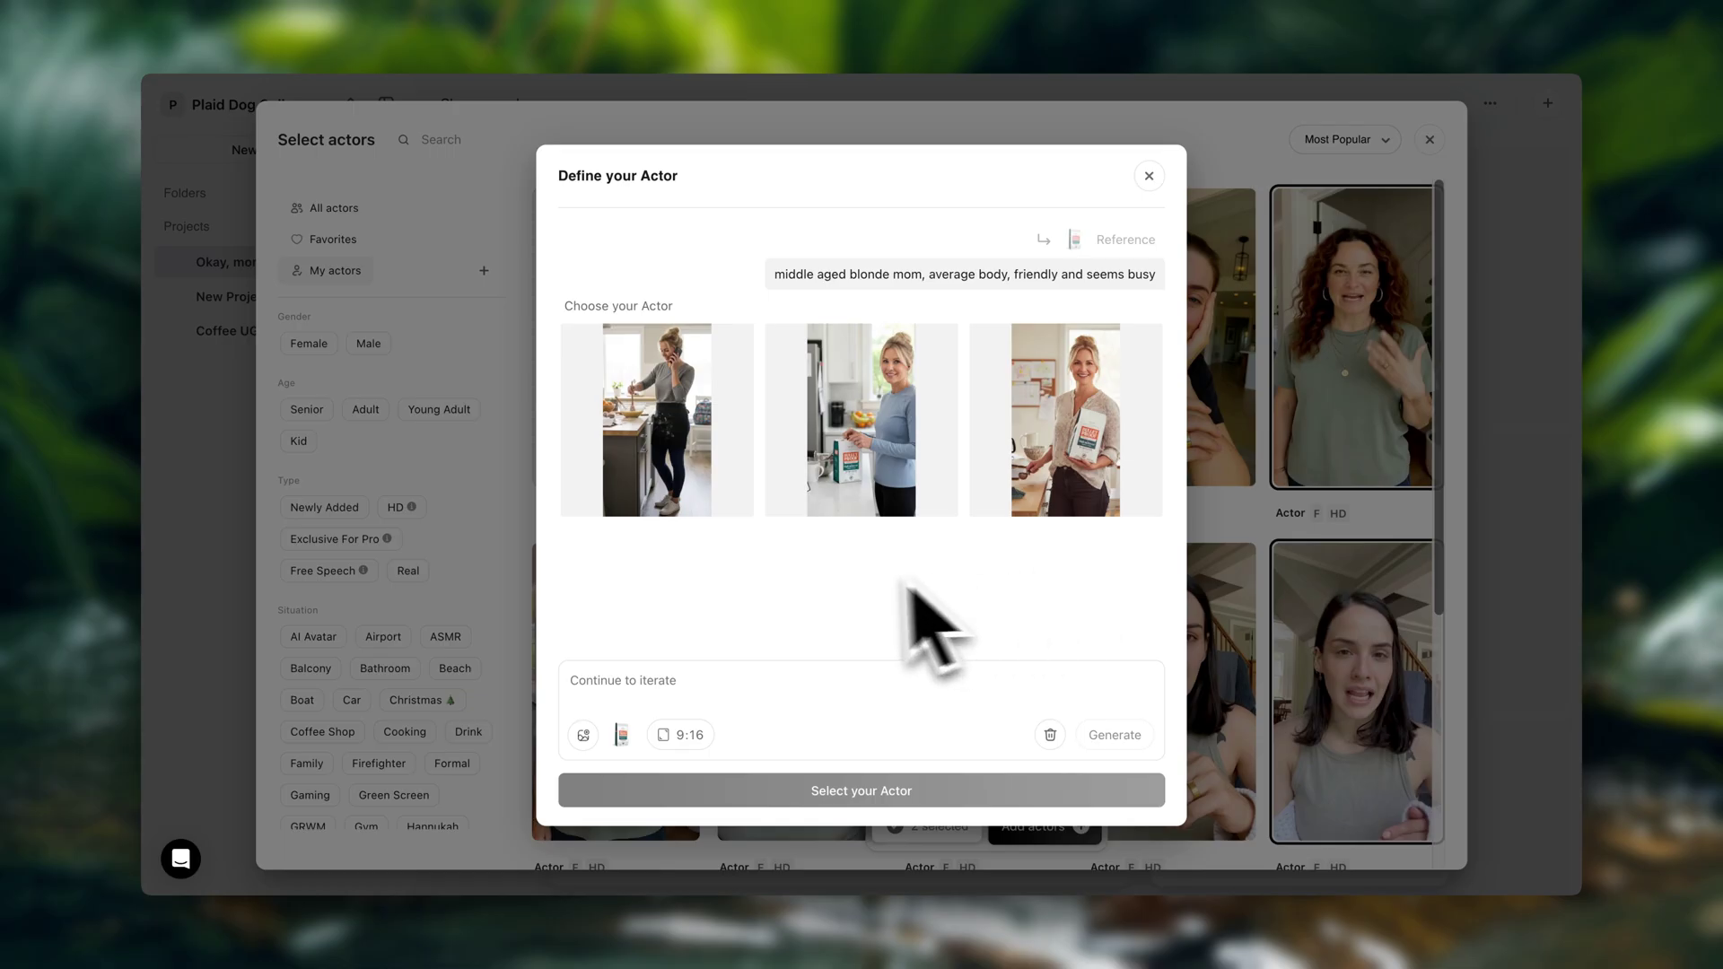
{"action": "mouse_move", "coordinate": [702, 469]}
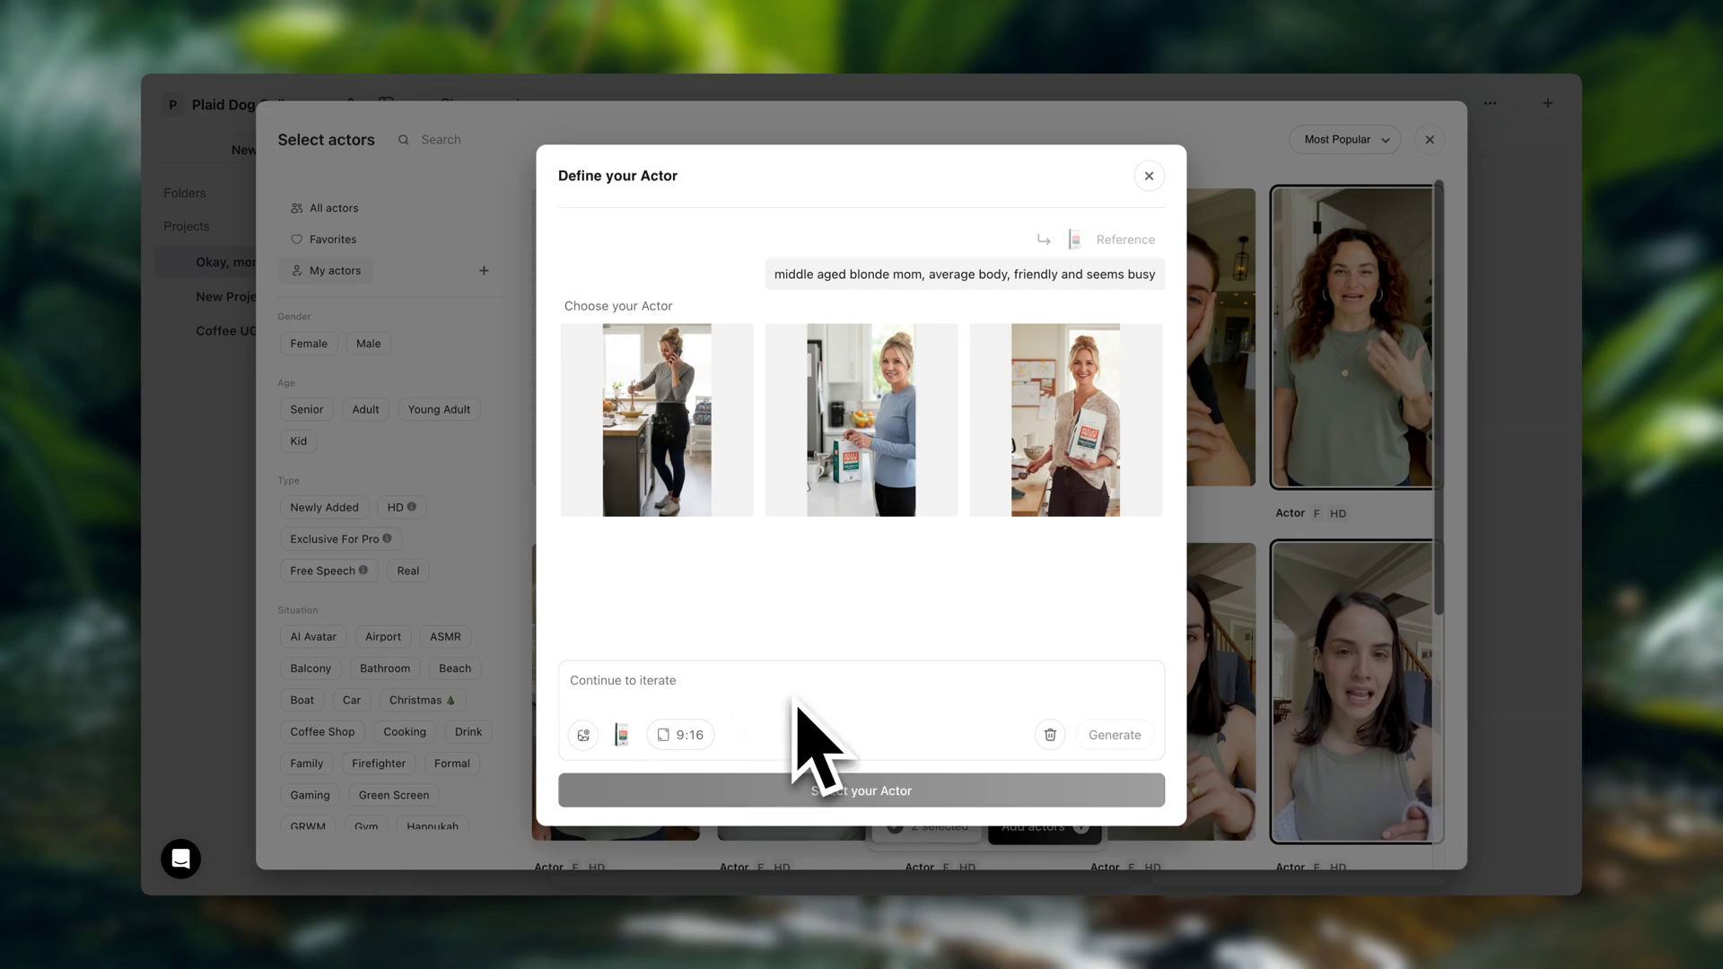
{"action": "mouse_move", "coordinate": [1081, 466]}
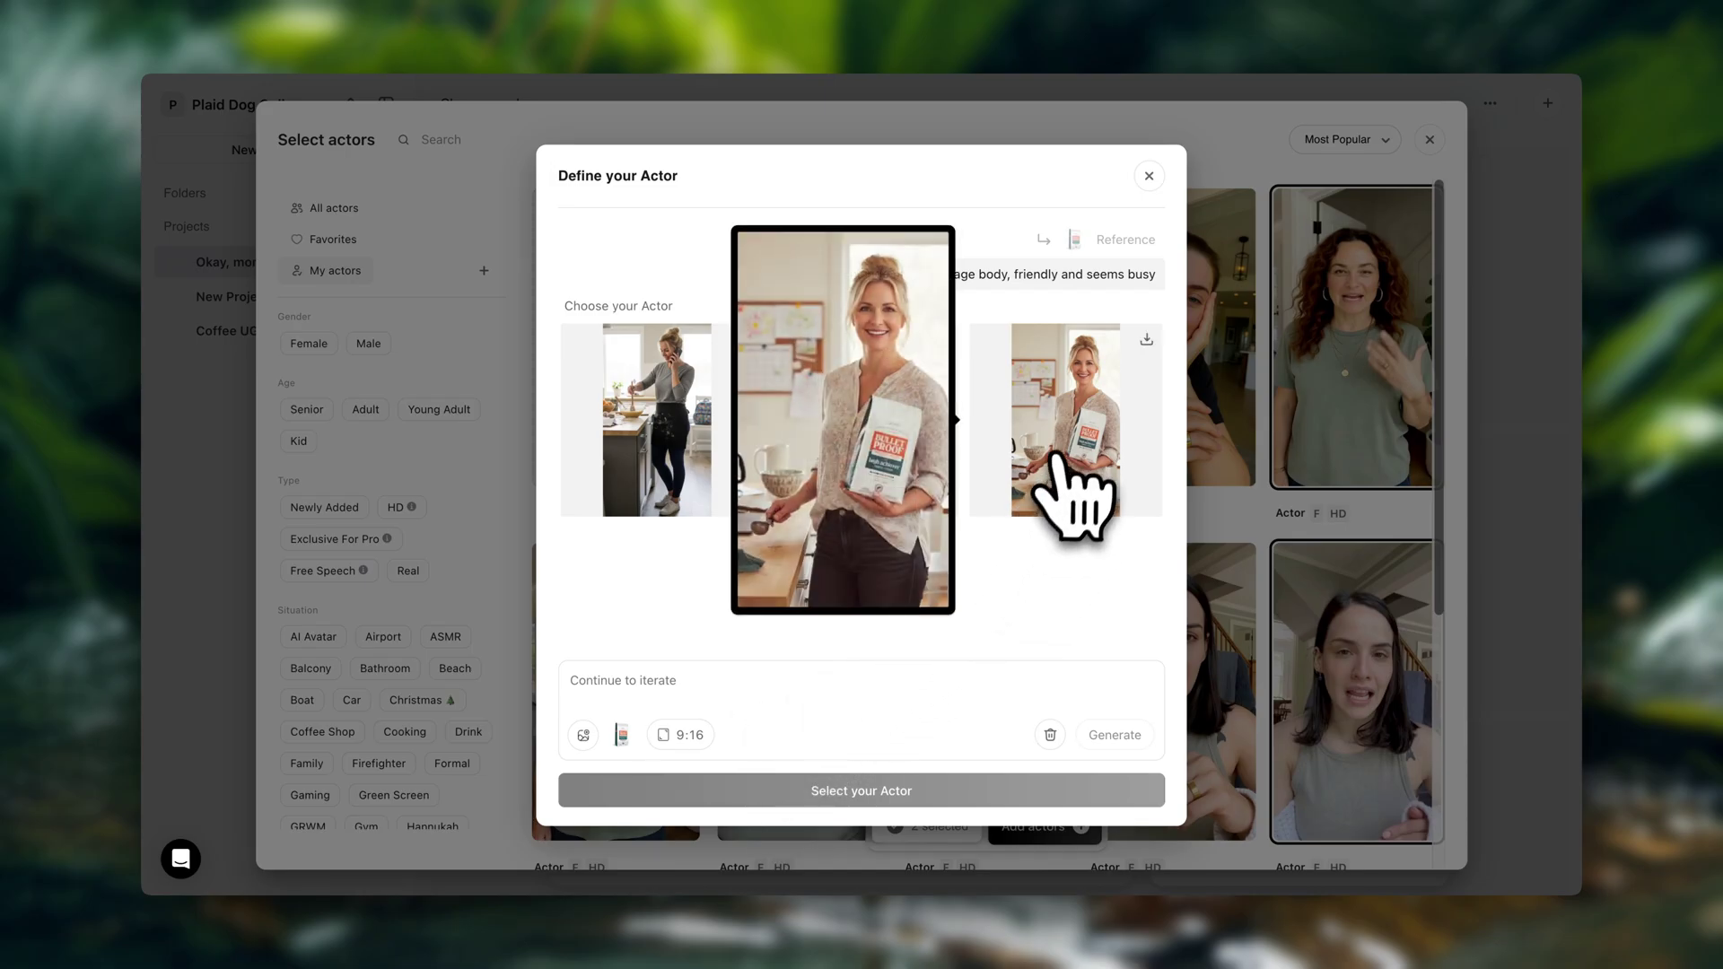
{"action": "left_click", "coordinate": [1146, 339]}
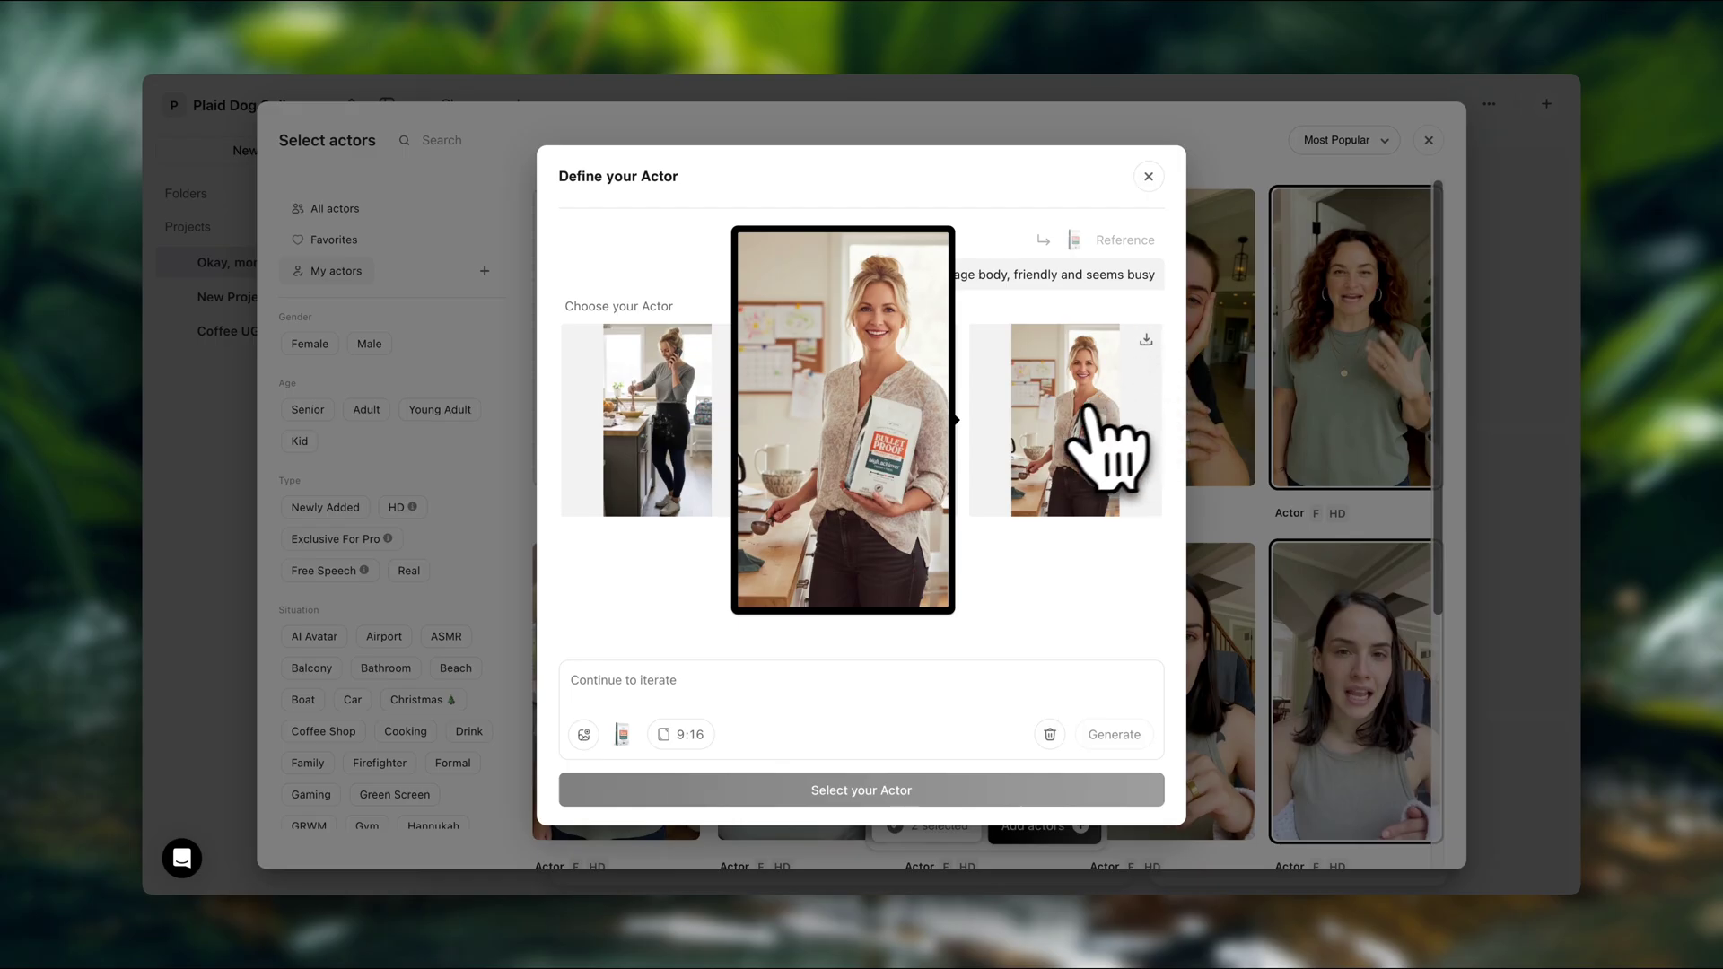
{"action": "left_click", "coordinate": [1088, 420]}
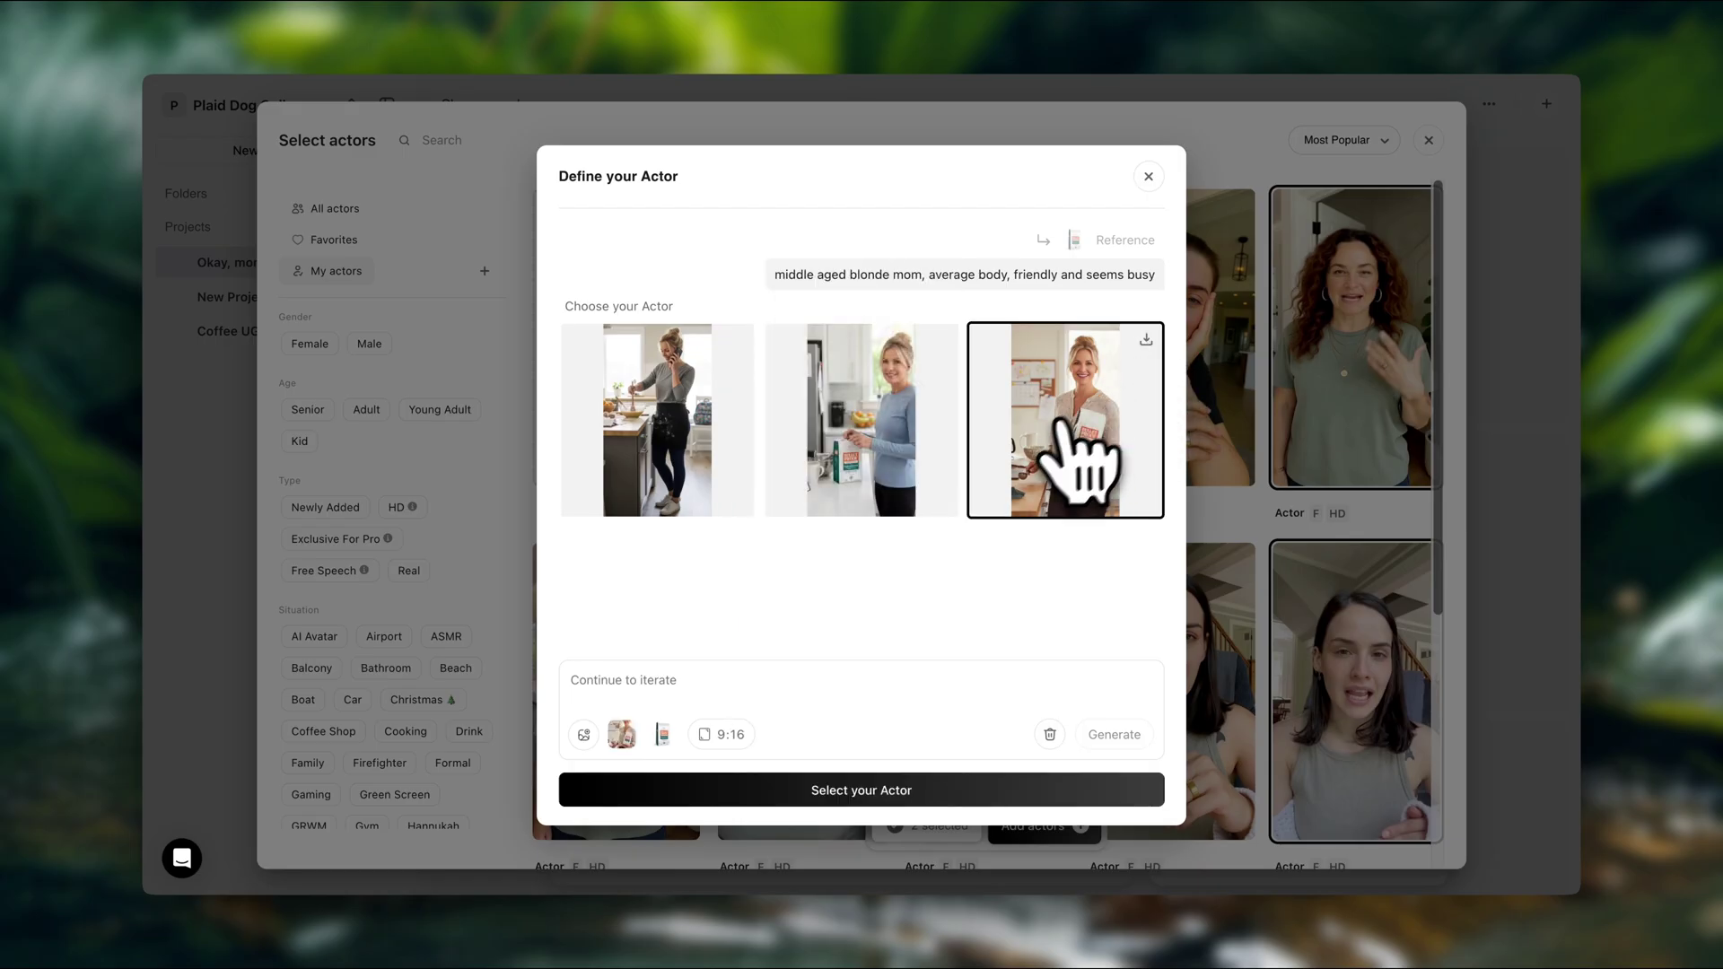
Use the chosen image as starting frame, directing the actor to look down at her coffee bag
{"action": "left_click", "coordinate": [884, 792]}
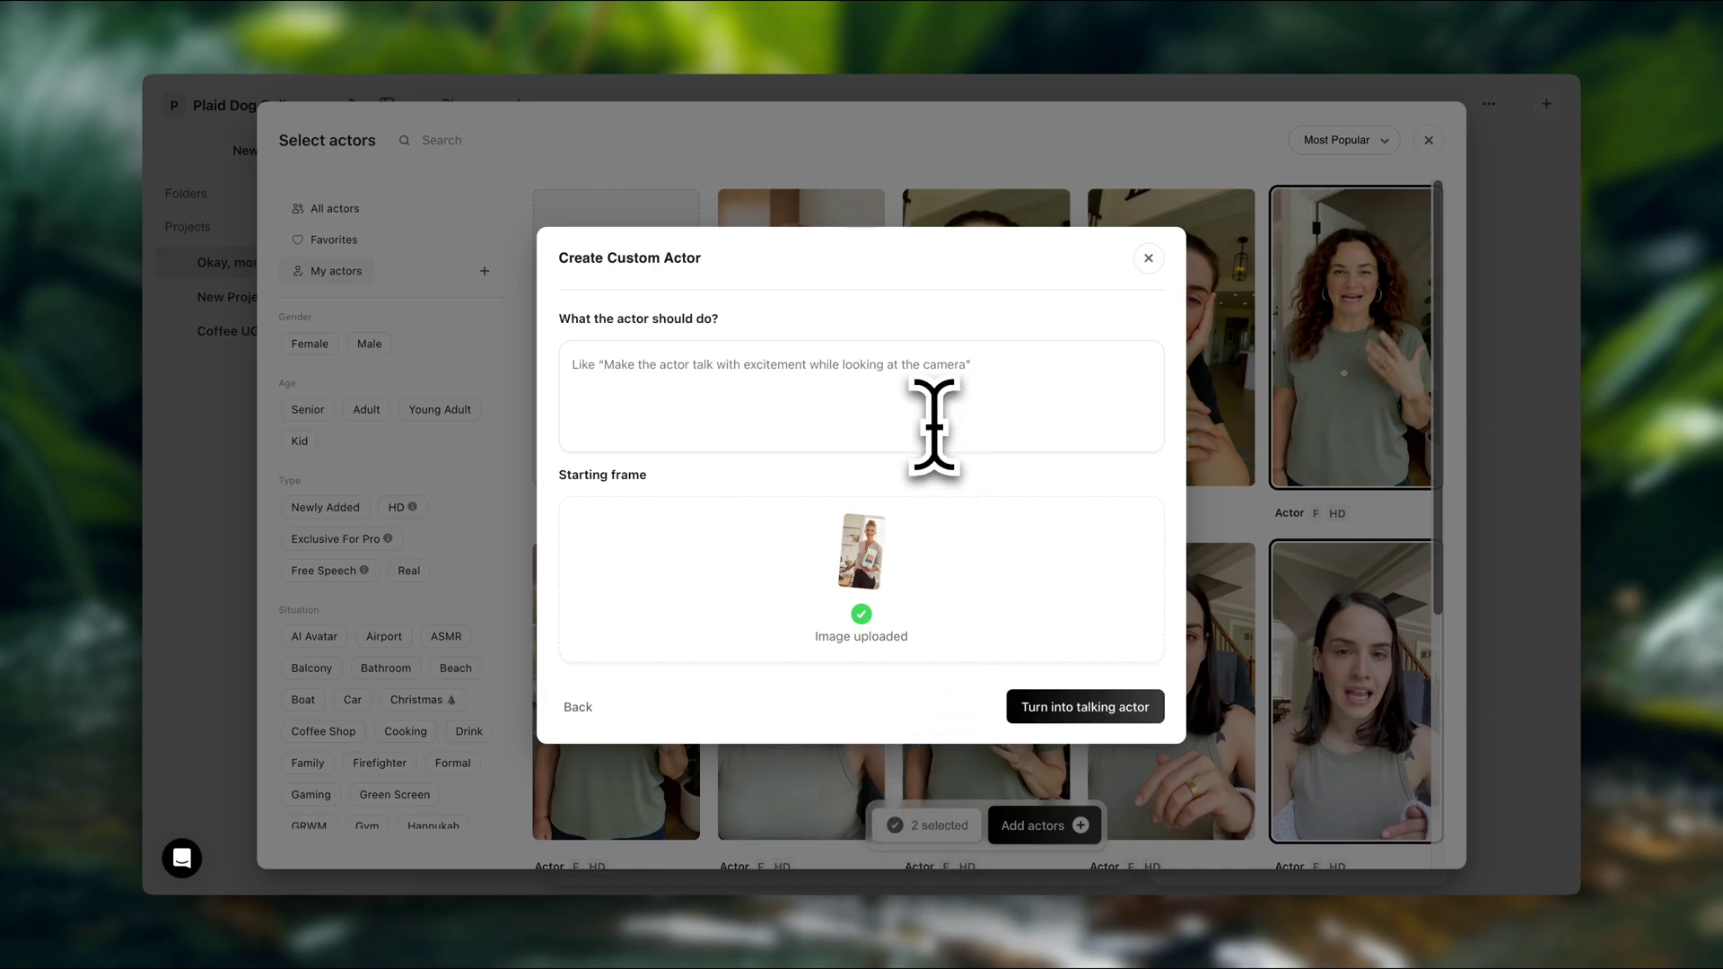
{"action": "left_click", "coordinate": [1003, 371]}
{"action": "type", "text": "Make the actor look down"}
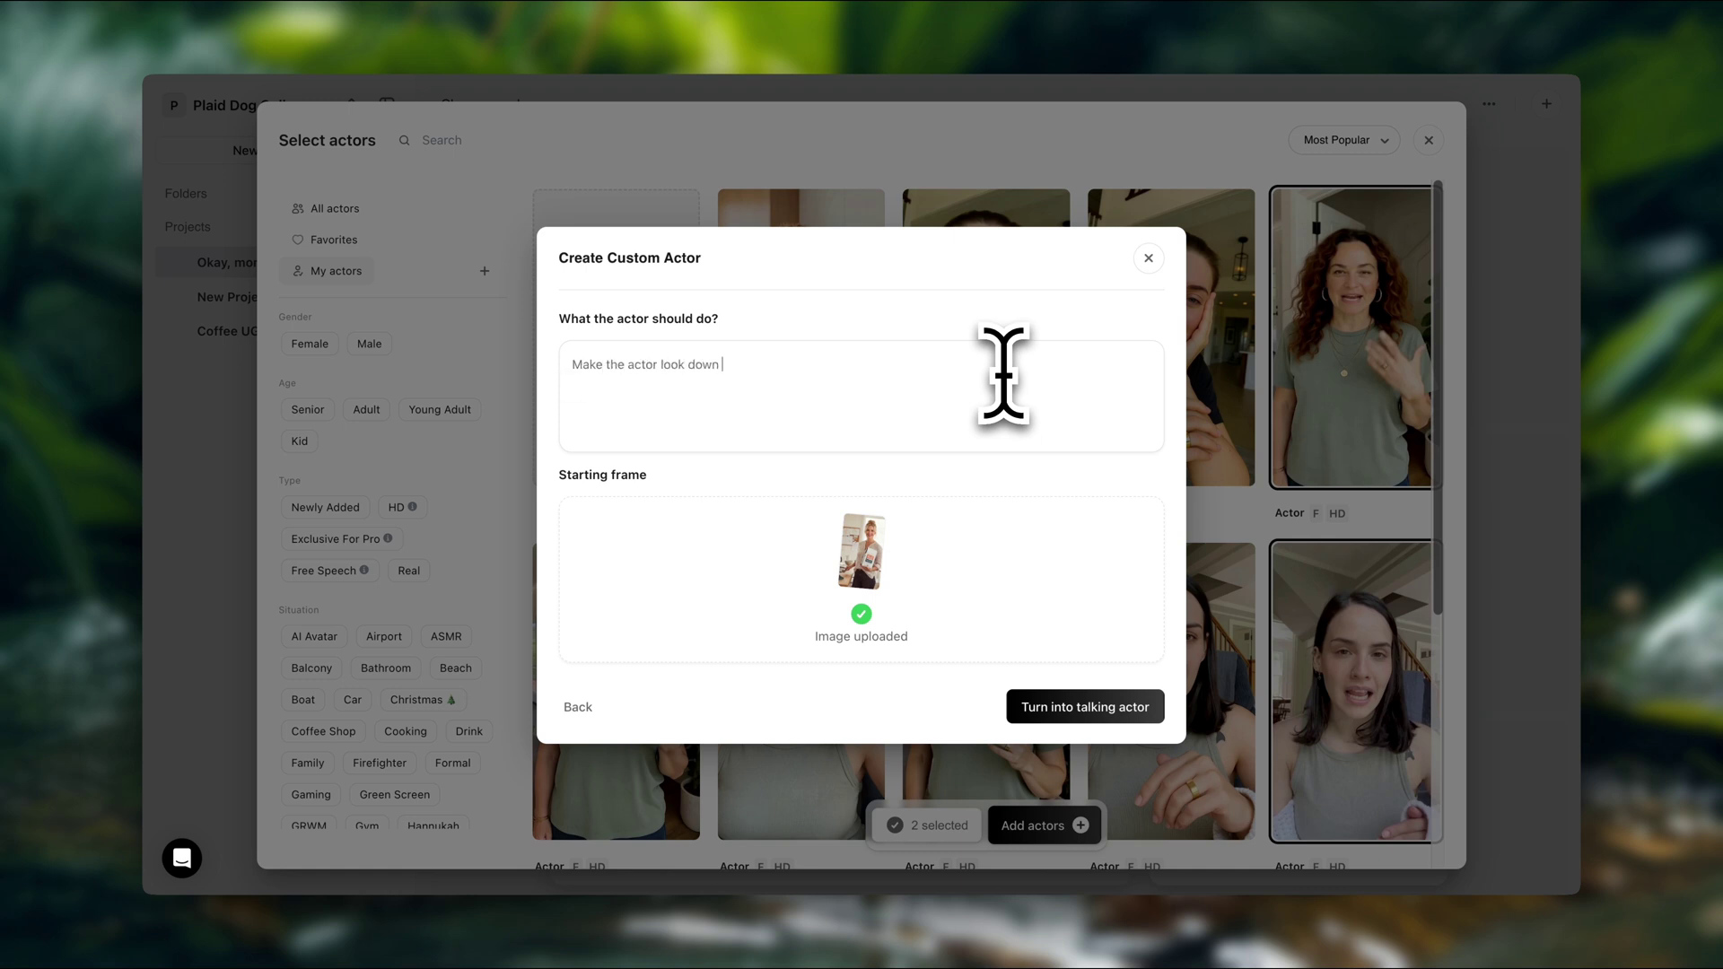
{"action": "type", "text": " naturally at the bag of coffee in her han"}
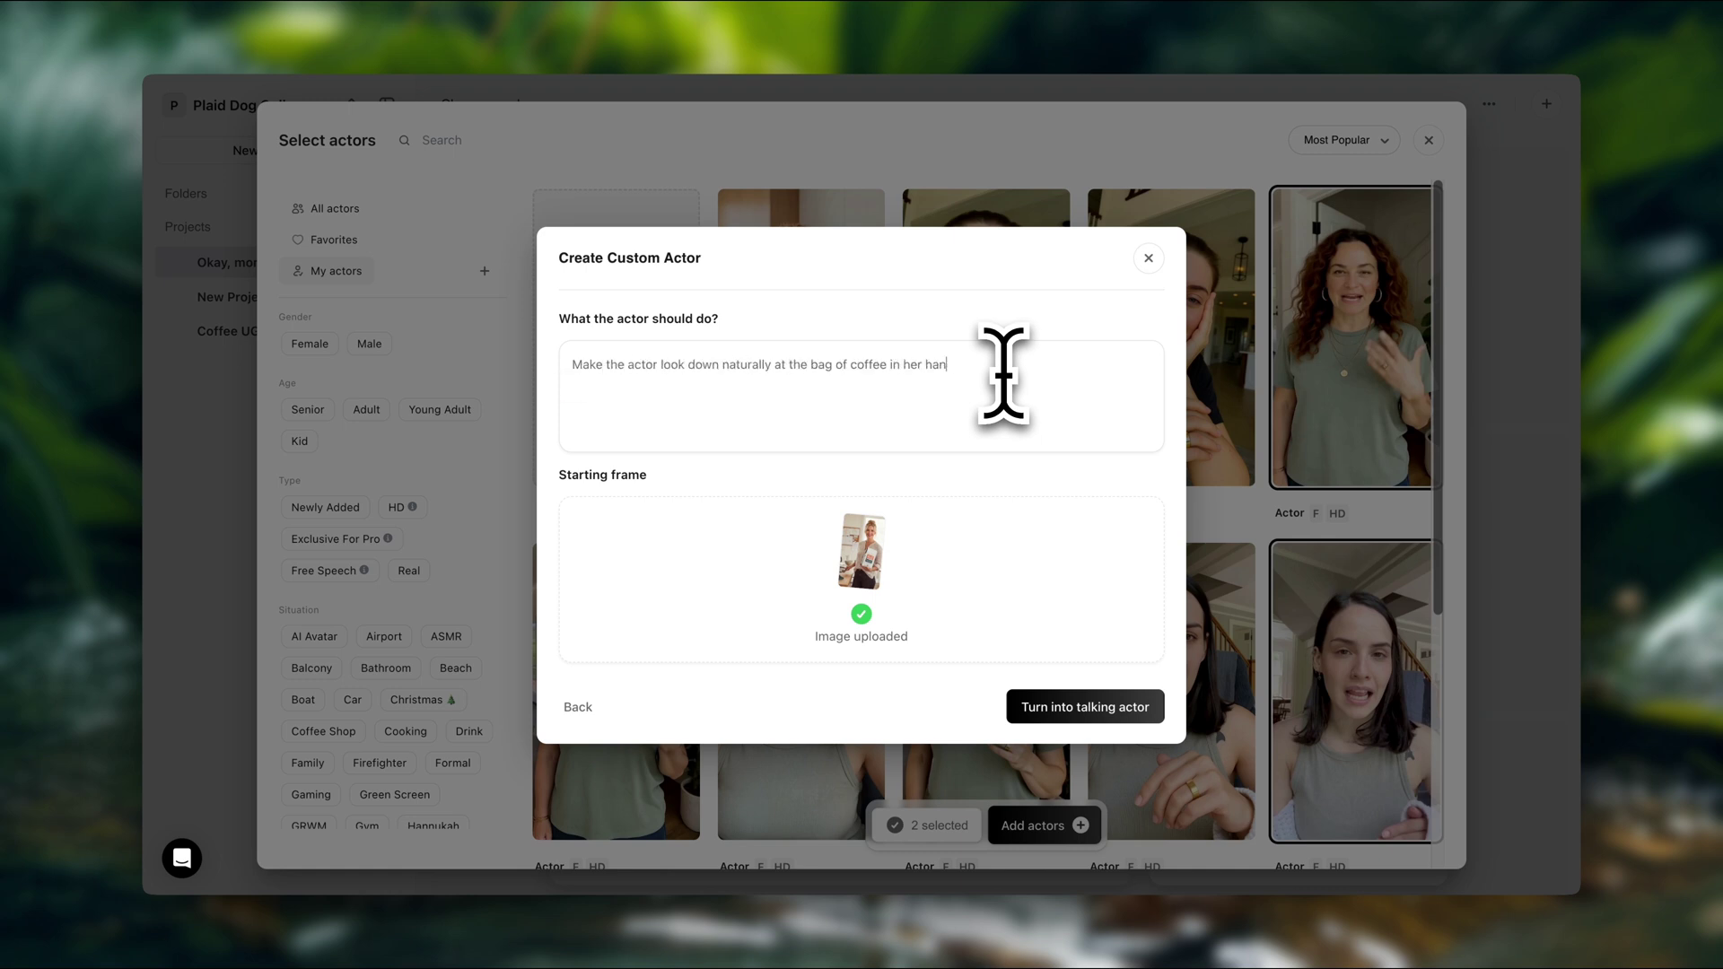
{"action": "type", "text": "ds as she gives an enthusiastic review"}
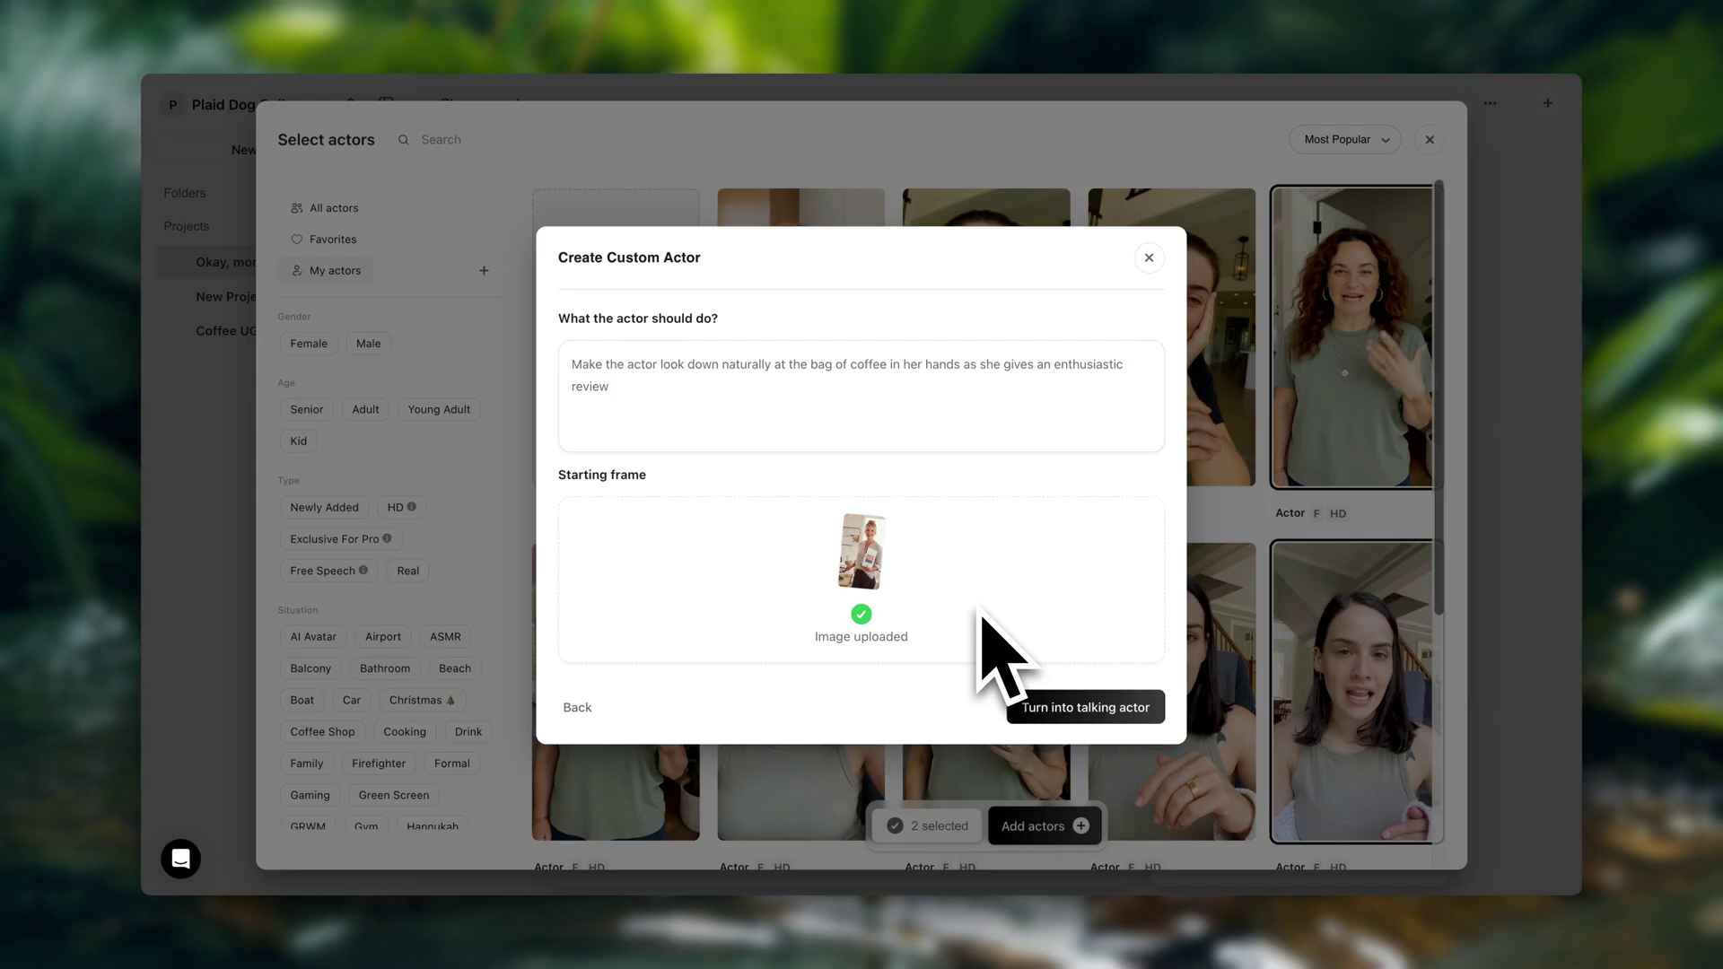
Confirm image rights and spend 2 credits converting the image into a talking actor
{"action": "left_click", "coordinate": [1087, 707]}
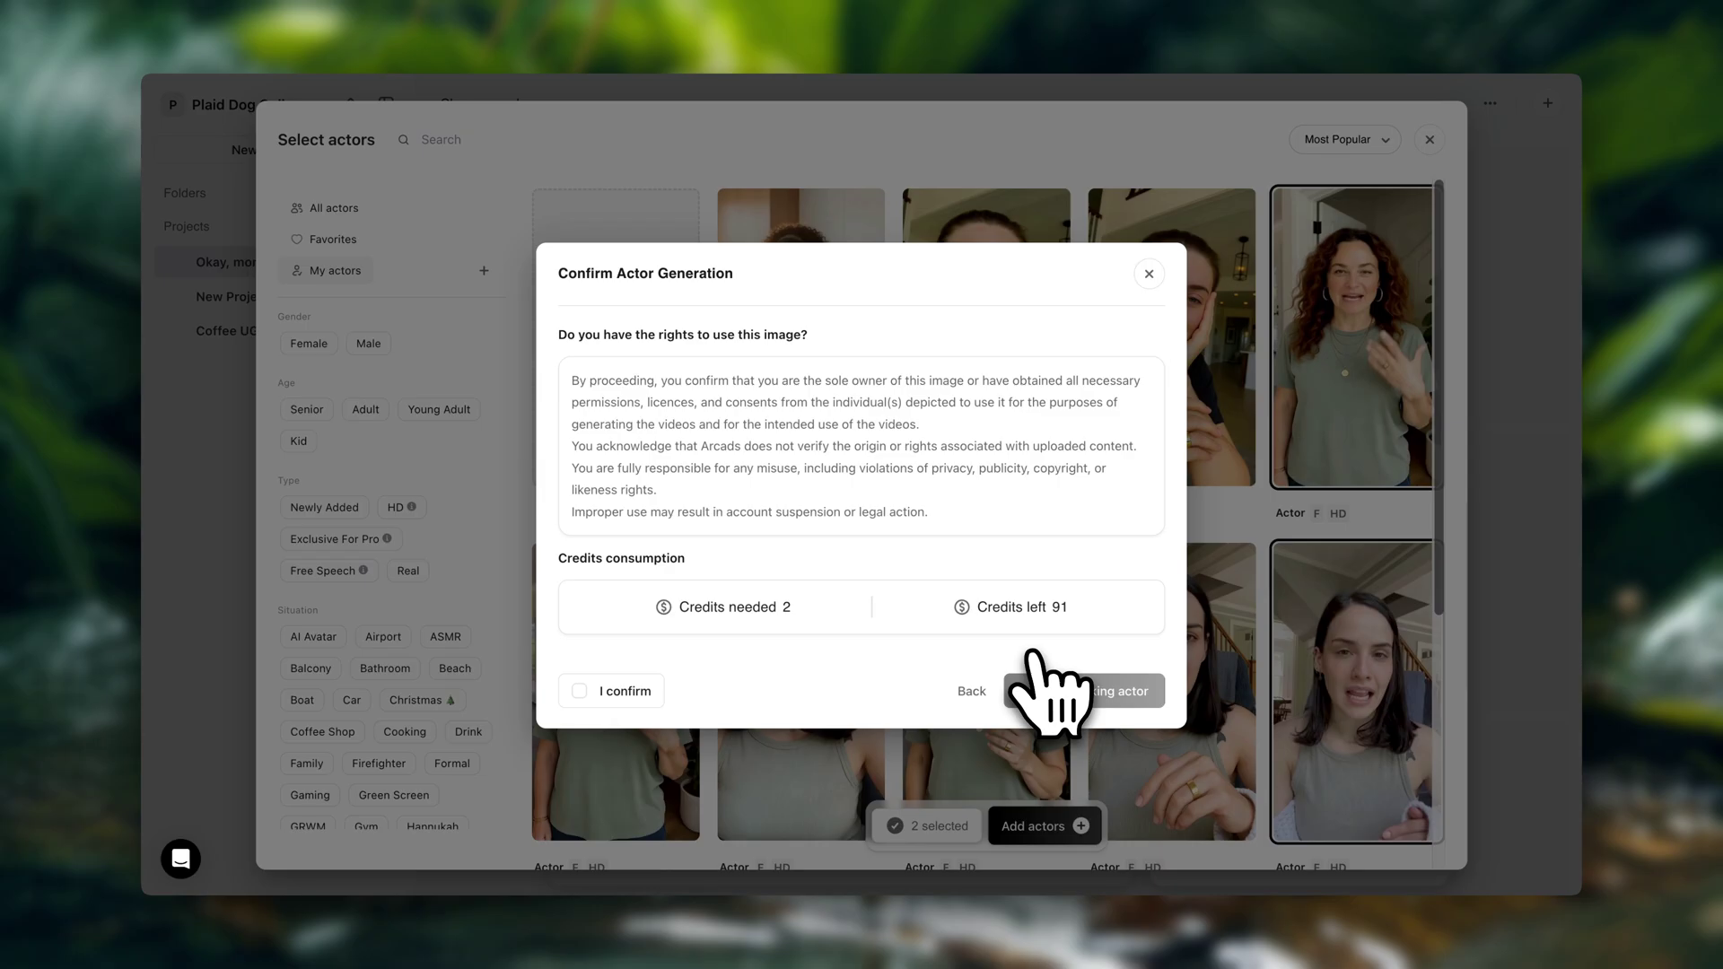
{"action": "left_click", "coordinate": [578, 690]}
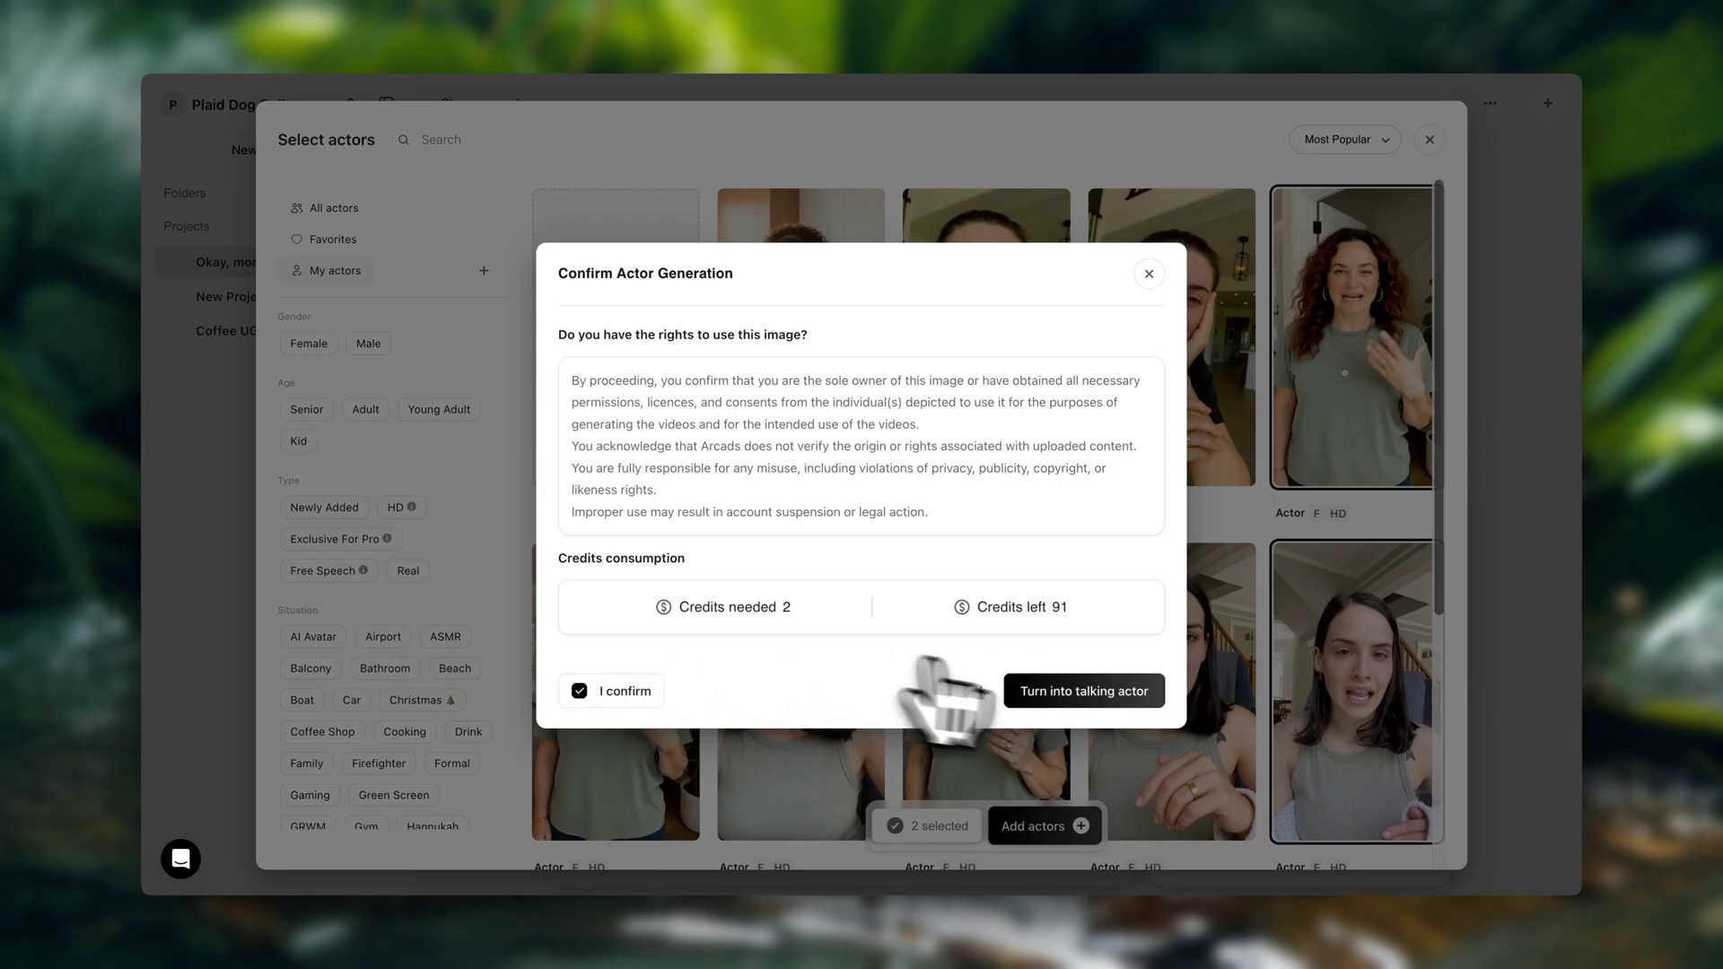
{"action": "left_click", "coordinate": [1089, 693]}
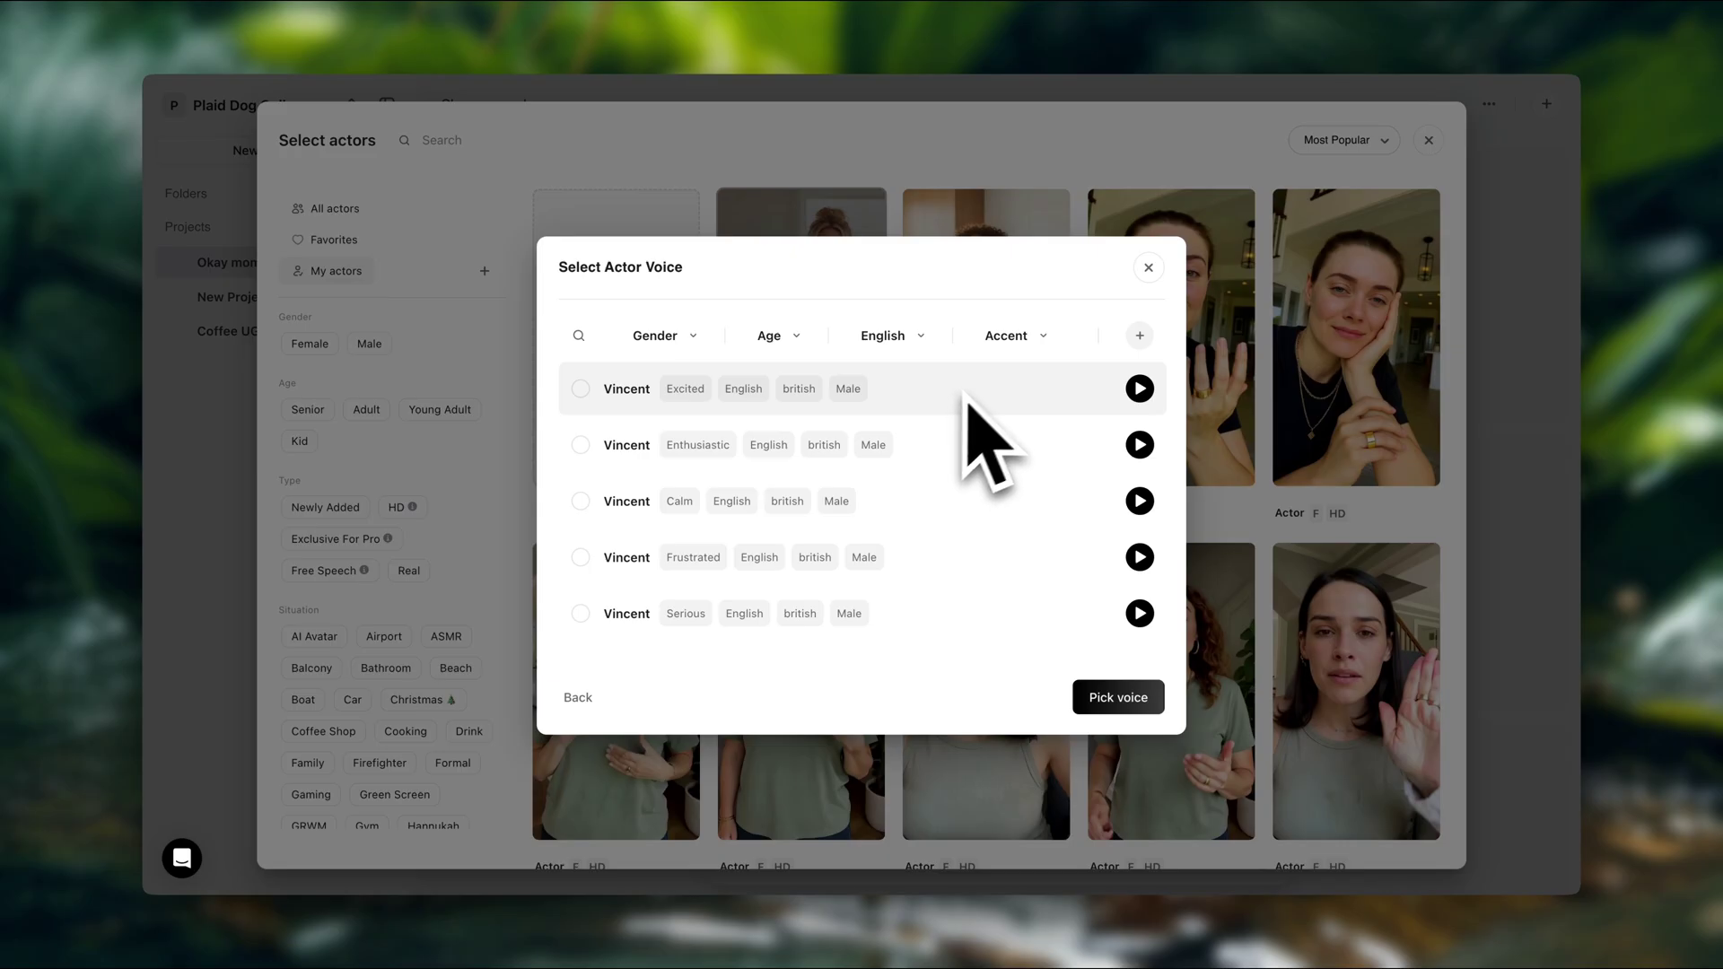
Filter the voice list to Female, Middle Aged and American
{"action": "left_click", "coordinate": [691, 346]}
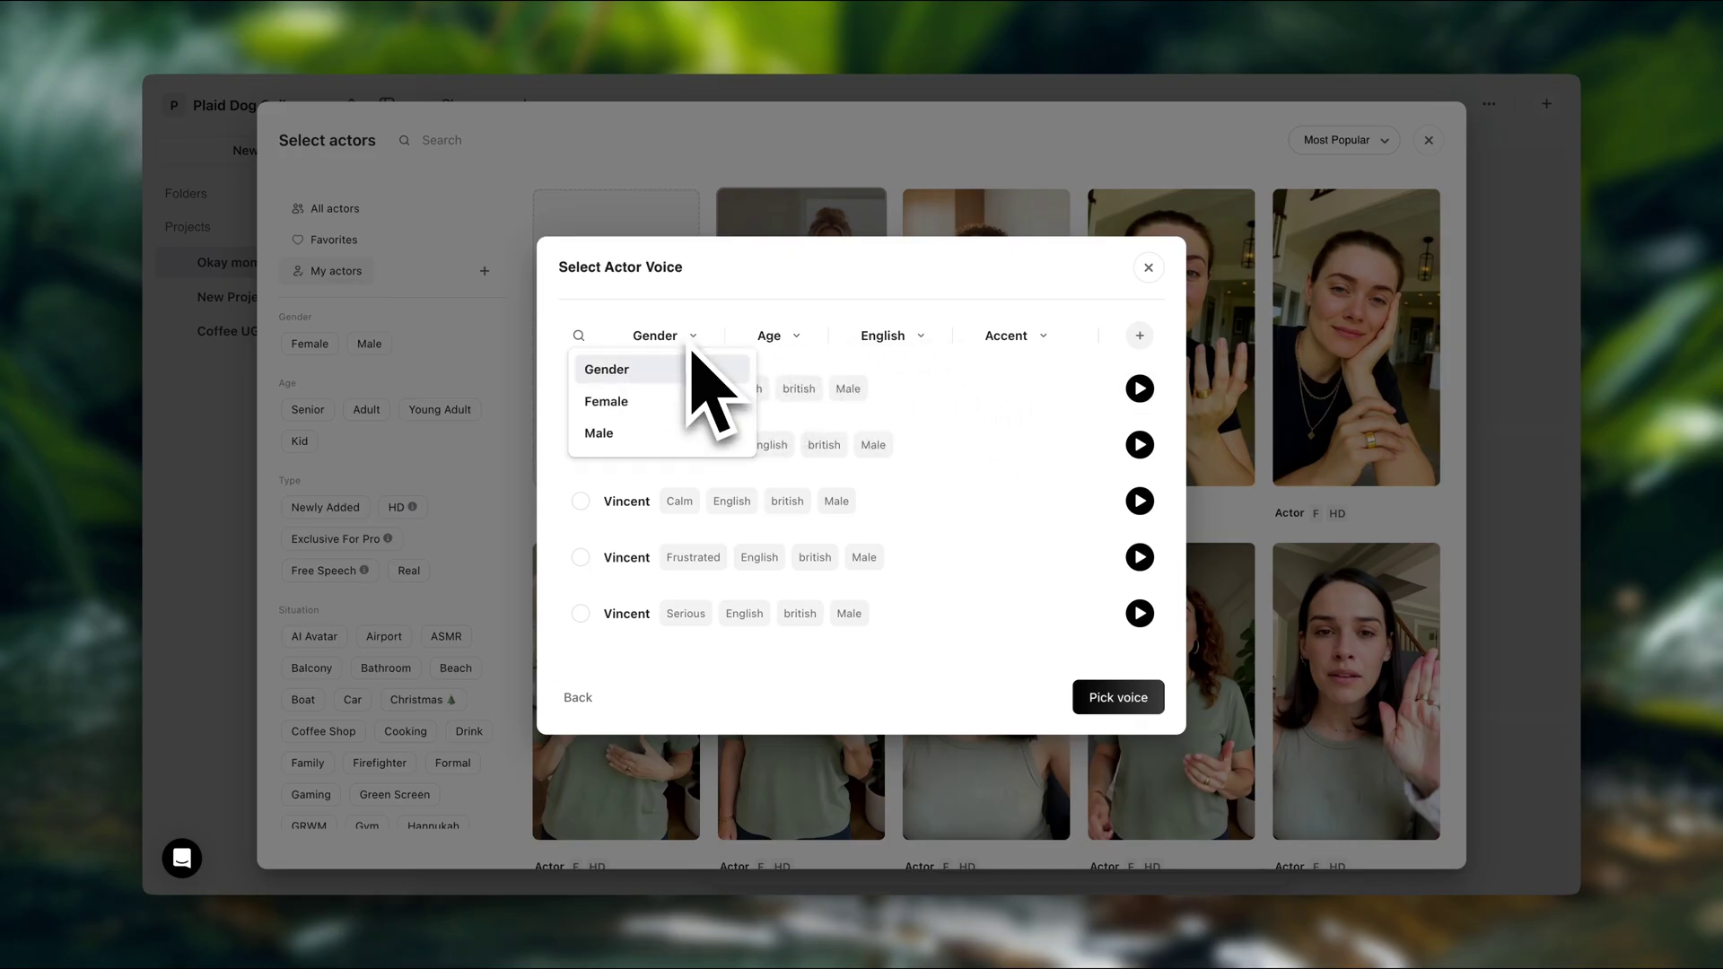
{"action": "left_click", "coordinate": [704, 400]}
{"action": "left_click", "coordinate": [798, 339]}
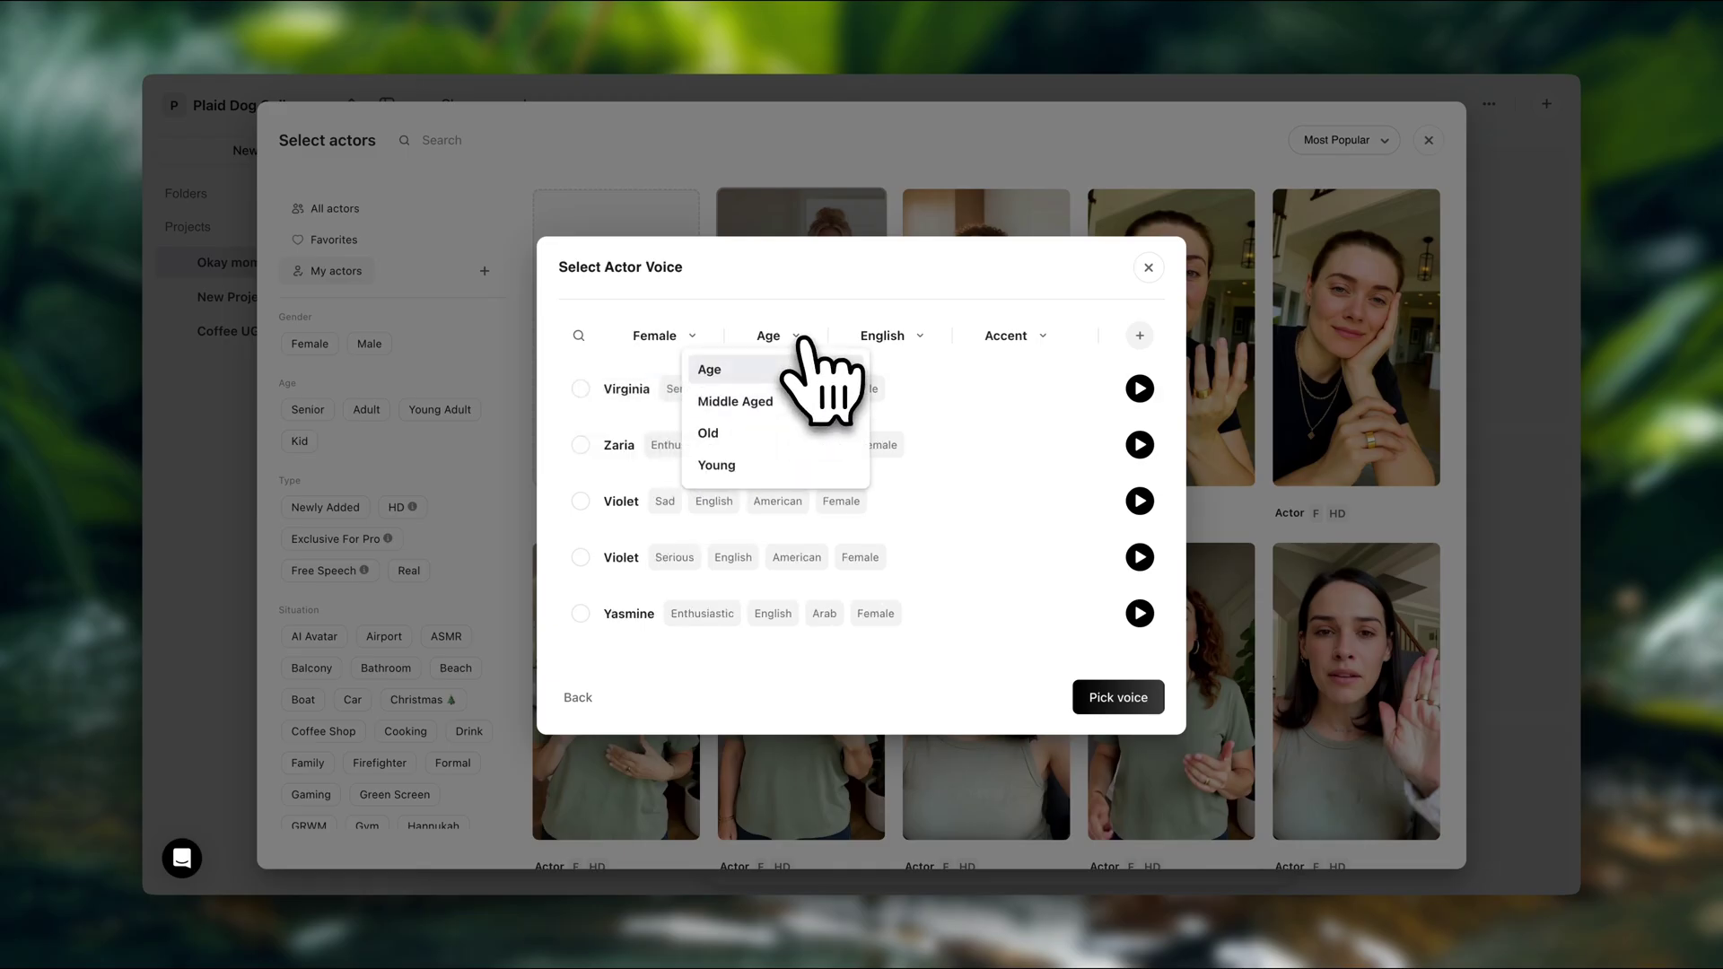
{"action": "left_click", "coordinate": [802, 404]}
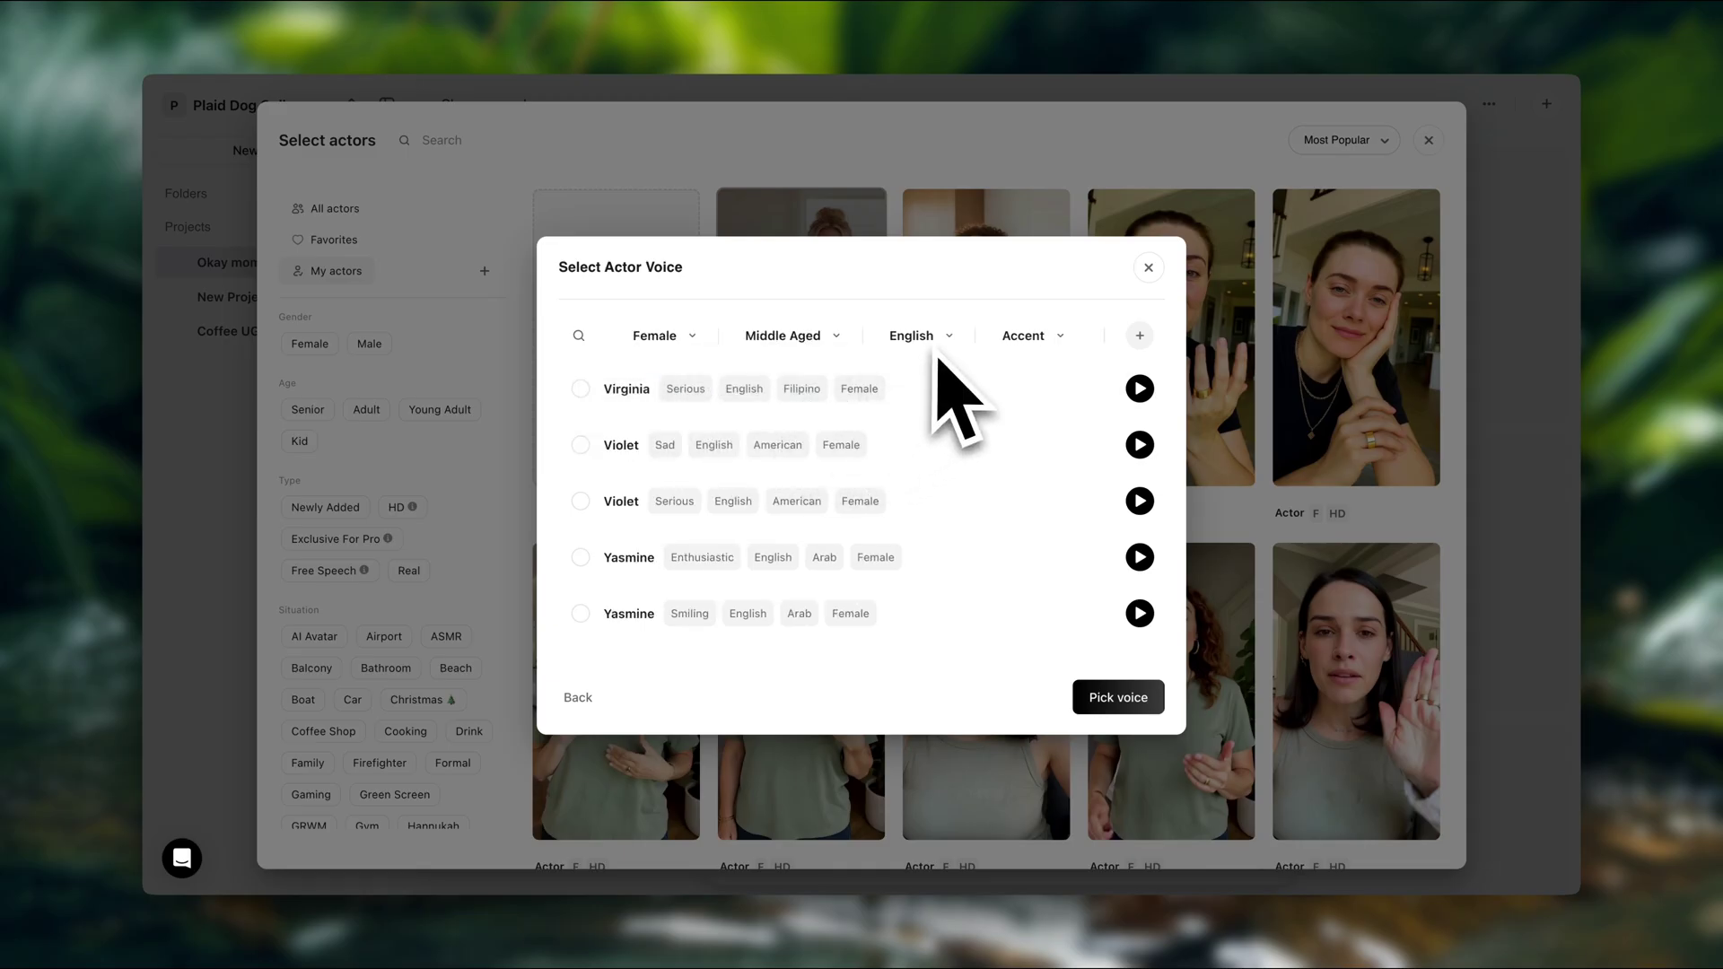
{"action": "left_click", "coordinate": [1062, 340]}
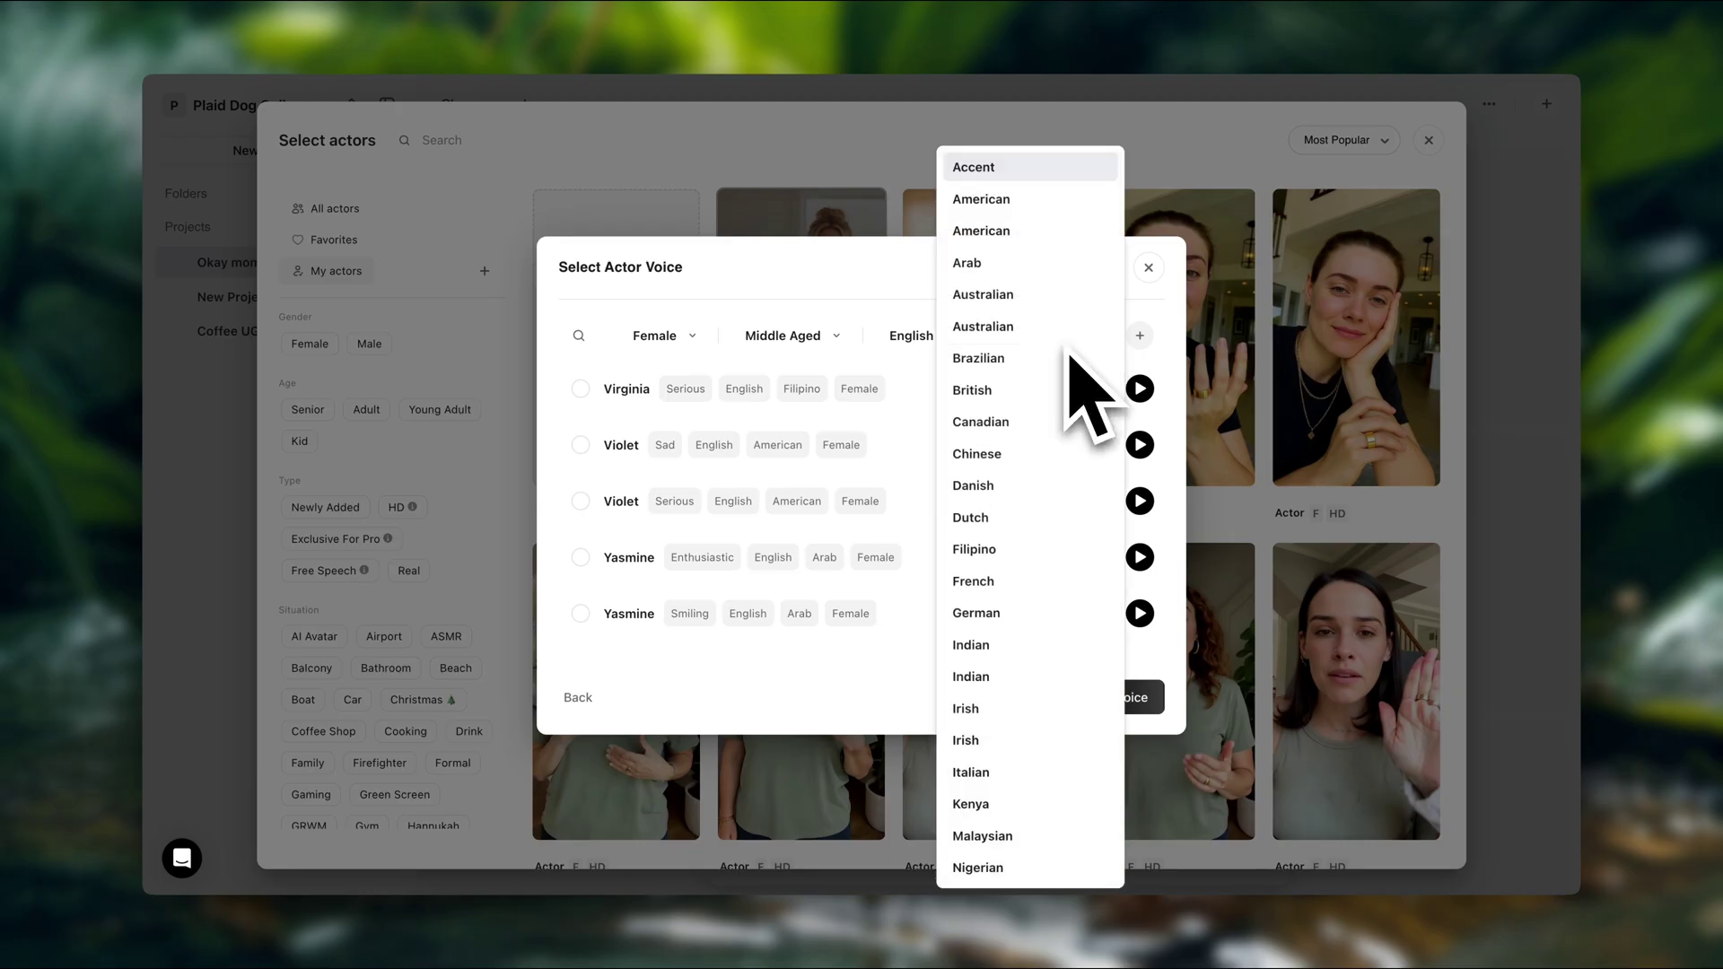
{"action": "left_click", "coordinate": [1032, 203]}
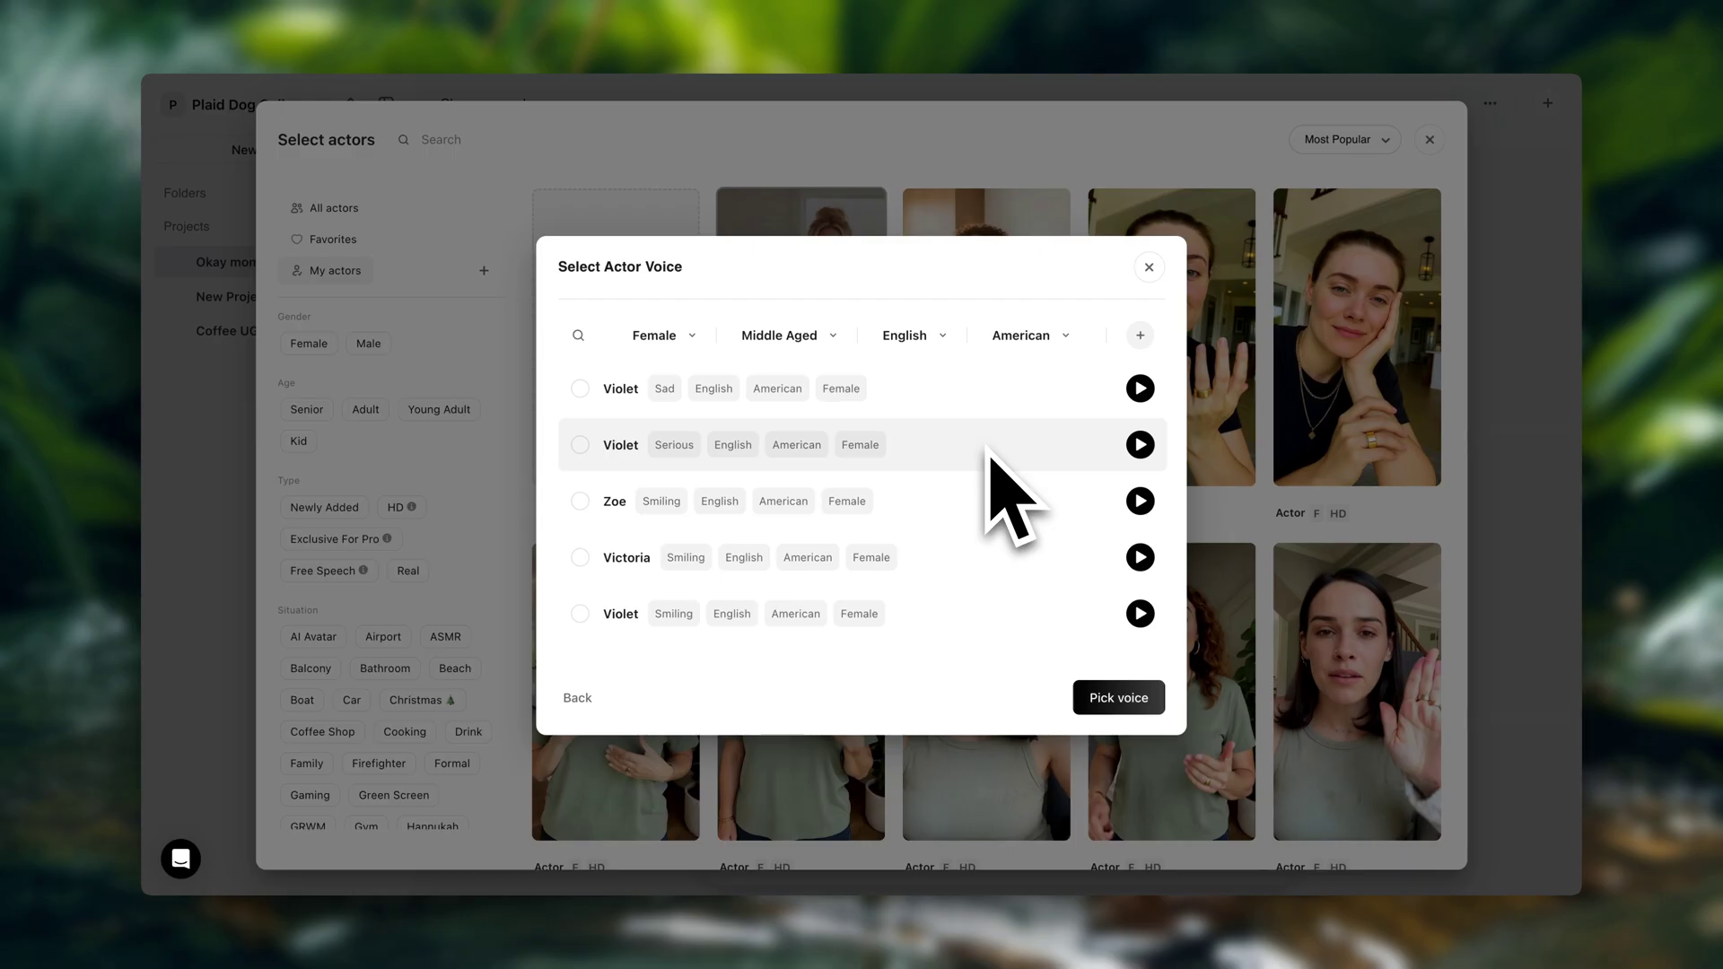
Preview Violet Sad, Violet Serious and Zoe Smiling, then pick the Violet Frustrated voice
{"action": "left_click", "coordinate": [1140, 388]}
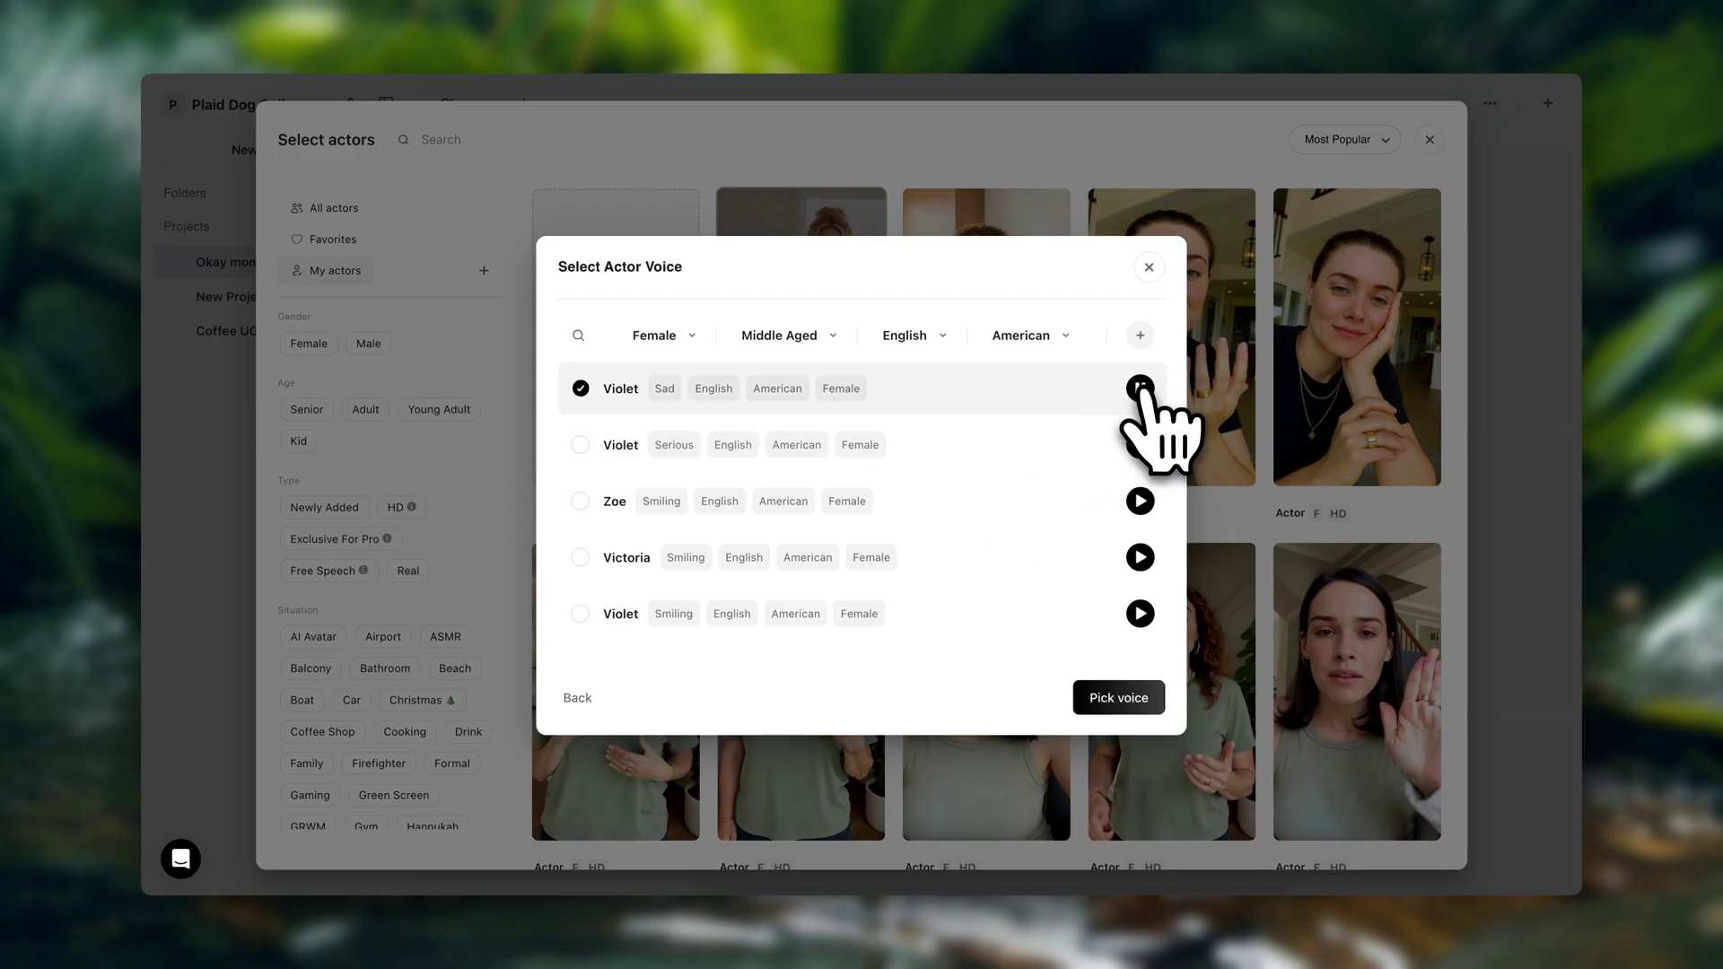
{"action": "left_click", "coordinate": [1139, 444]}
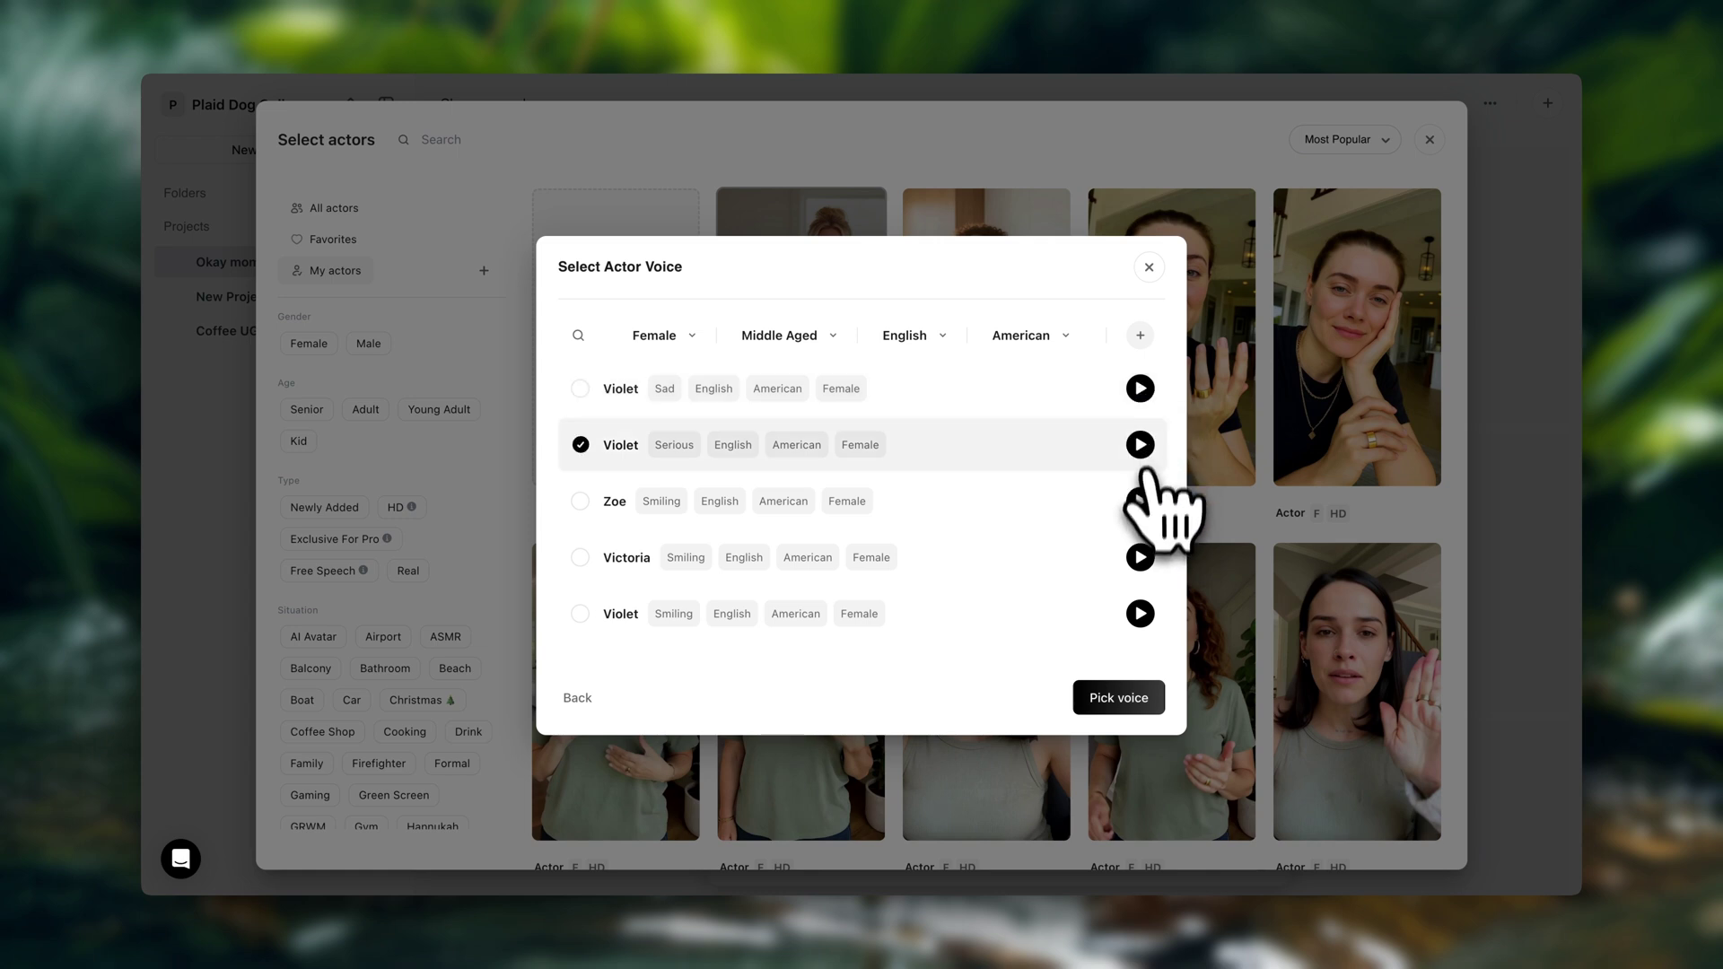
{"action": "left_click", "coordinate": [1139, 500]}
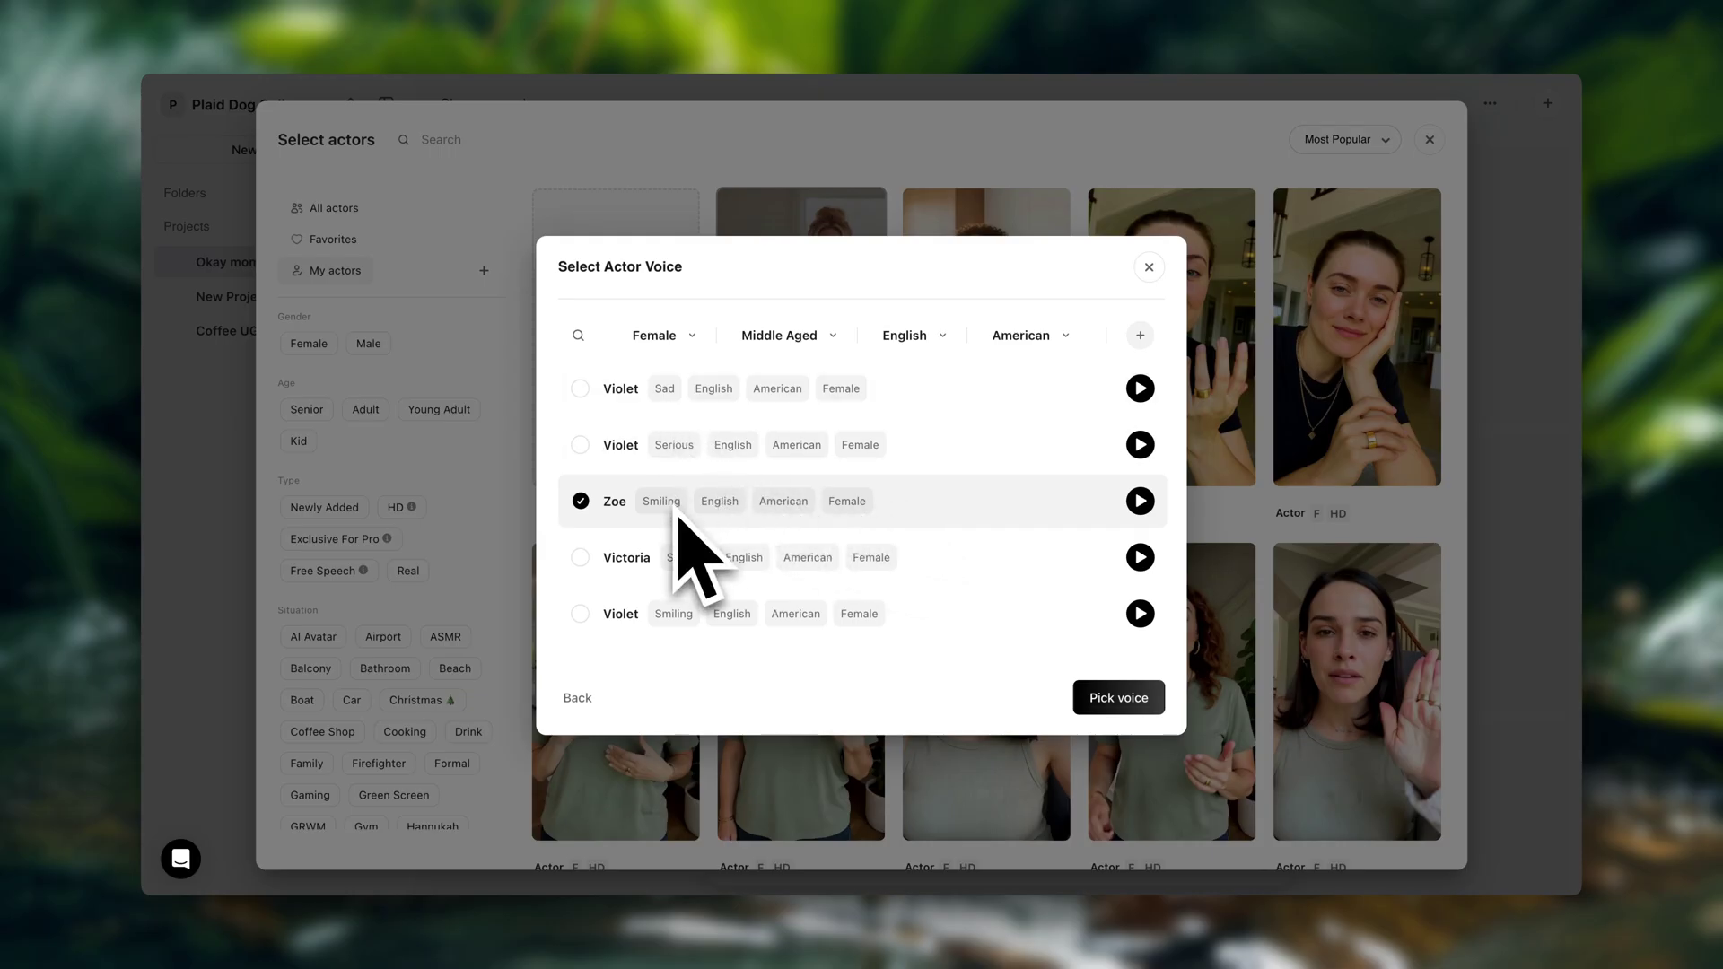
{"action": "scroll", "coordinate": [680, 489], "scroll_direction": "down", "scroll_amount": 5}
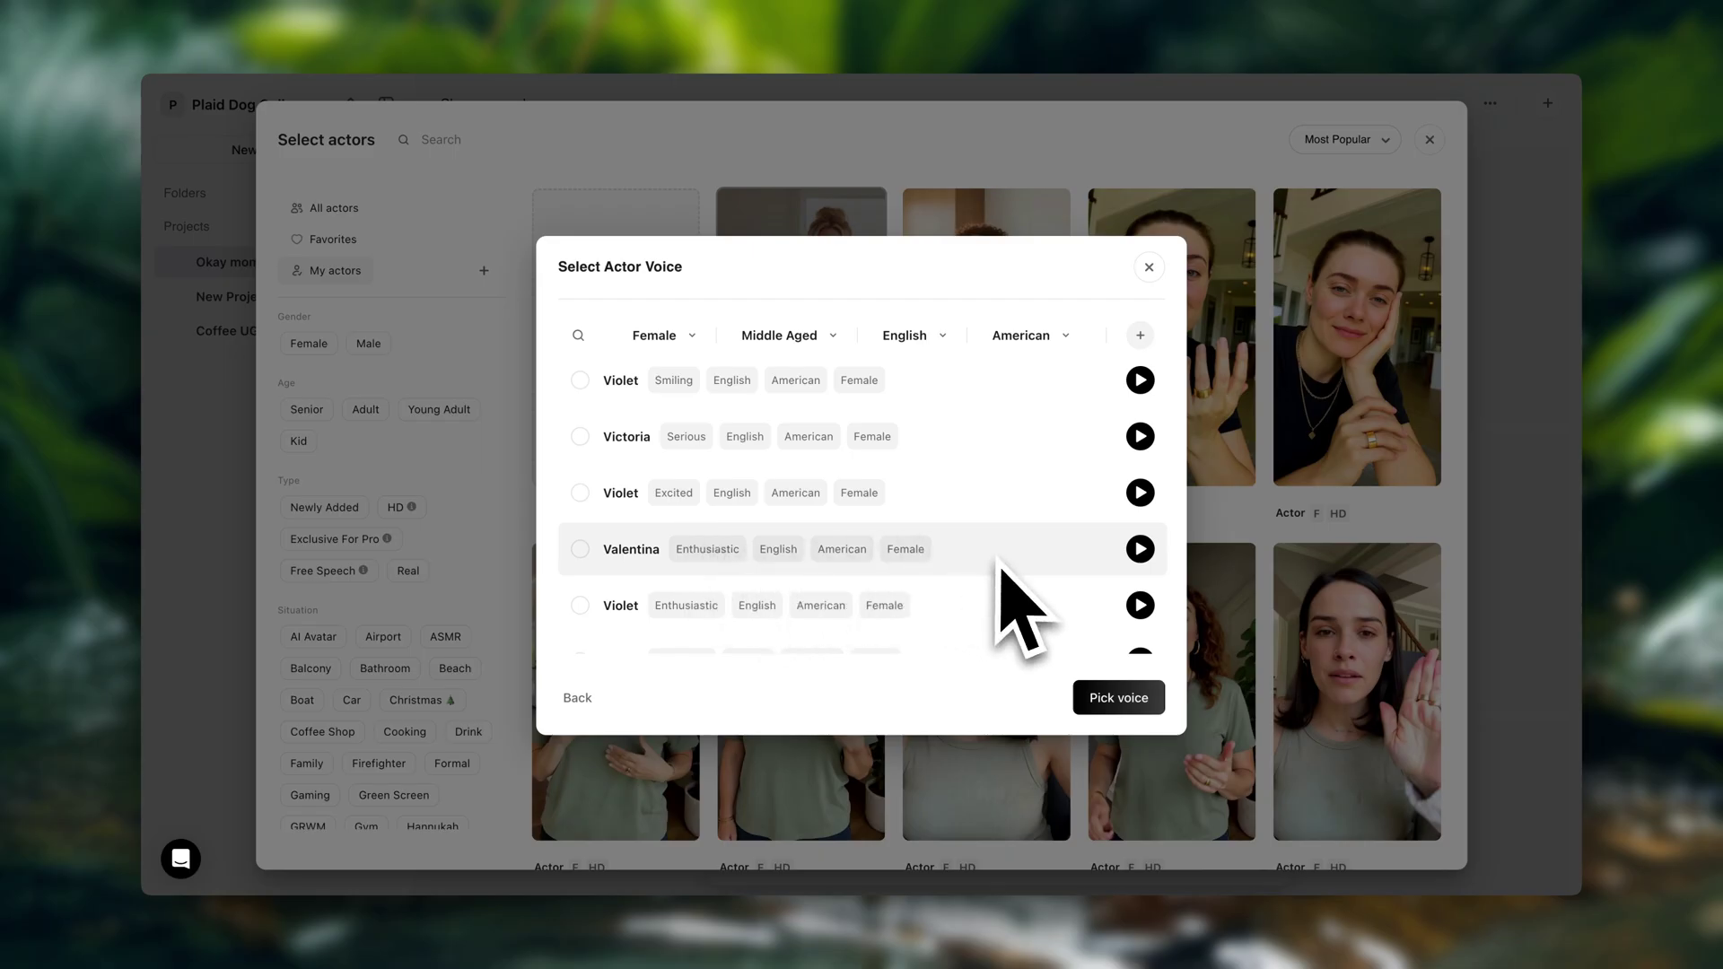
{"action": "scroll", "coordinate": [998, 570], "scroll_direction": "down", "scroll_amount": 4}
{"action": "scroll", "coordinate": [1005, 565], "scroll_direction": "down", "scroll_amount": 1}
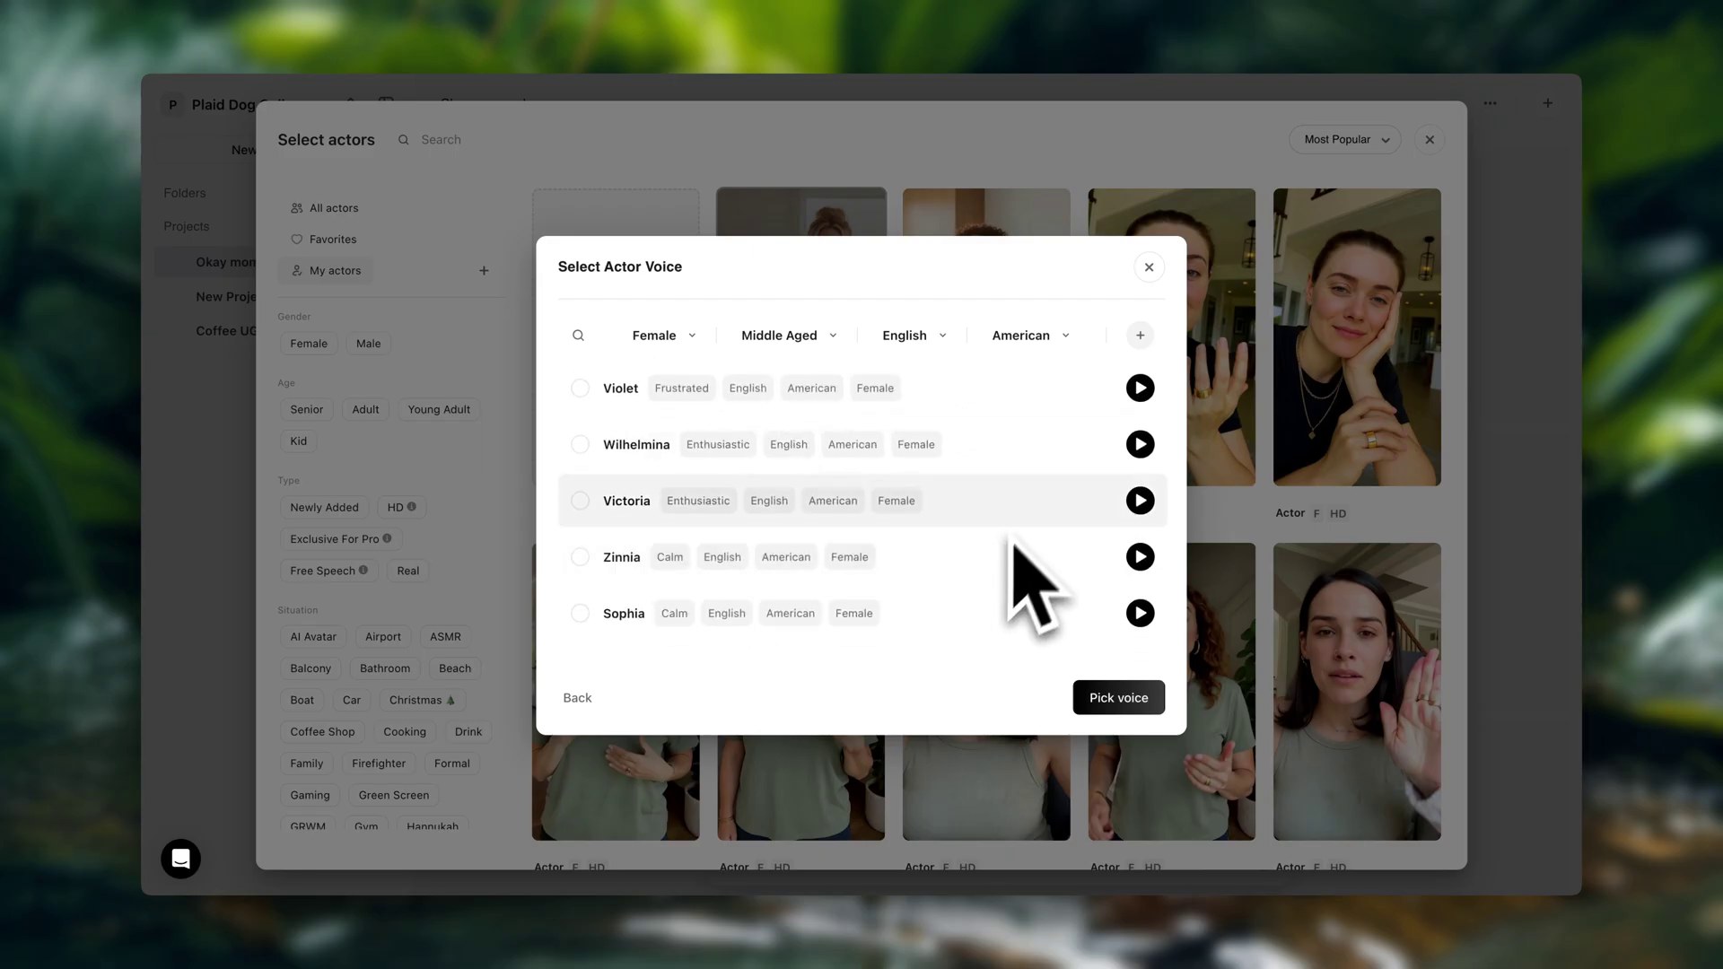
{"action": "left_click", "coordinate": [1030, 397]}
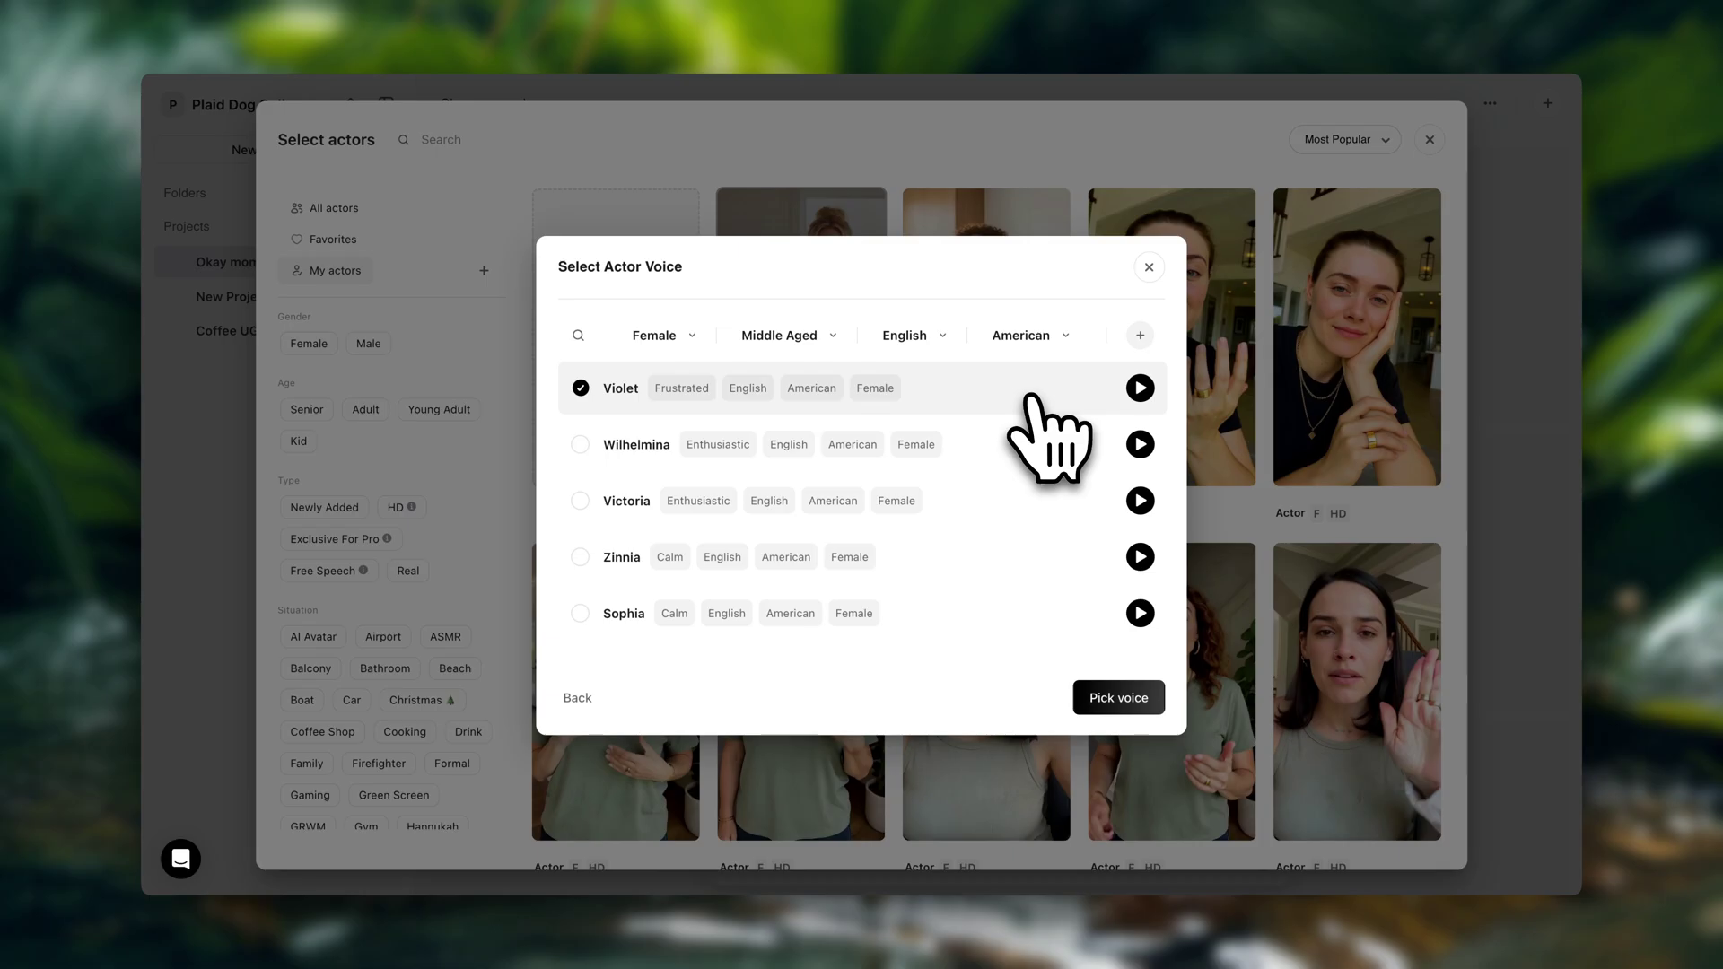
{"action": "left_click", "coordinate": [1113, 698]}
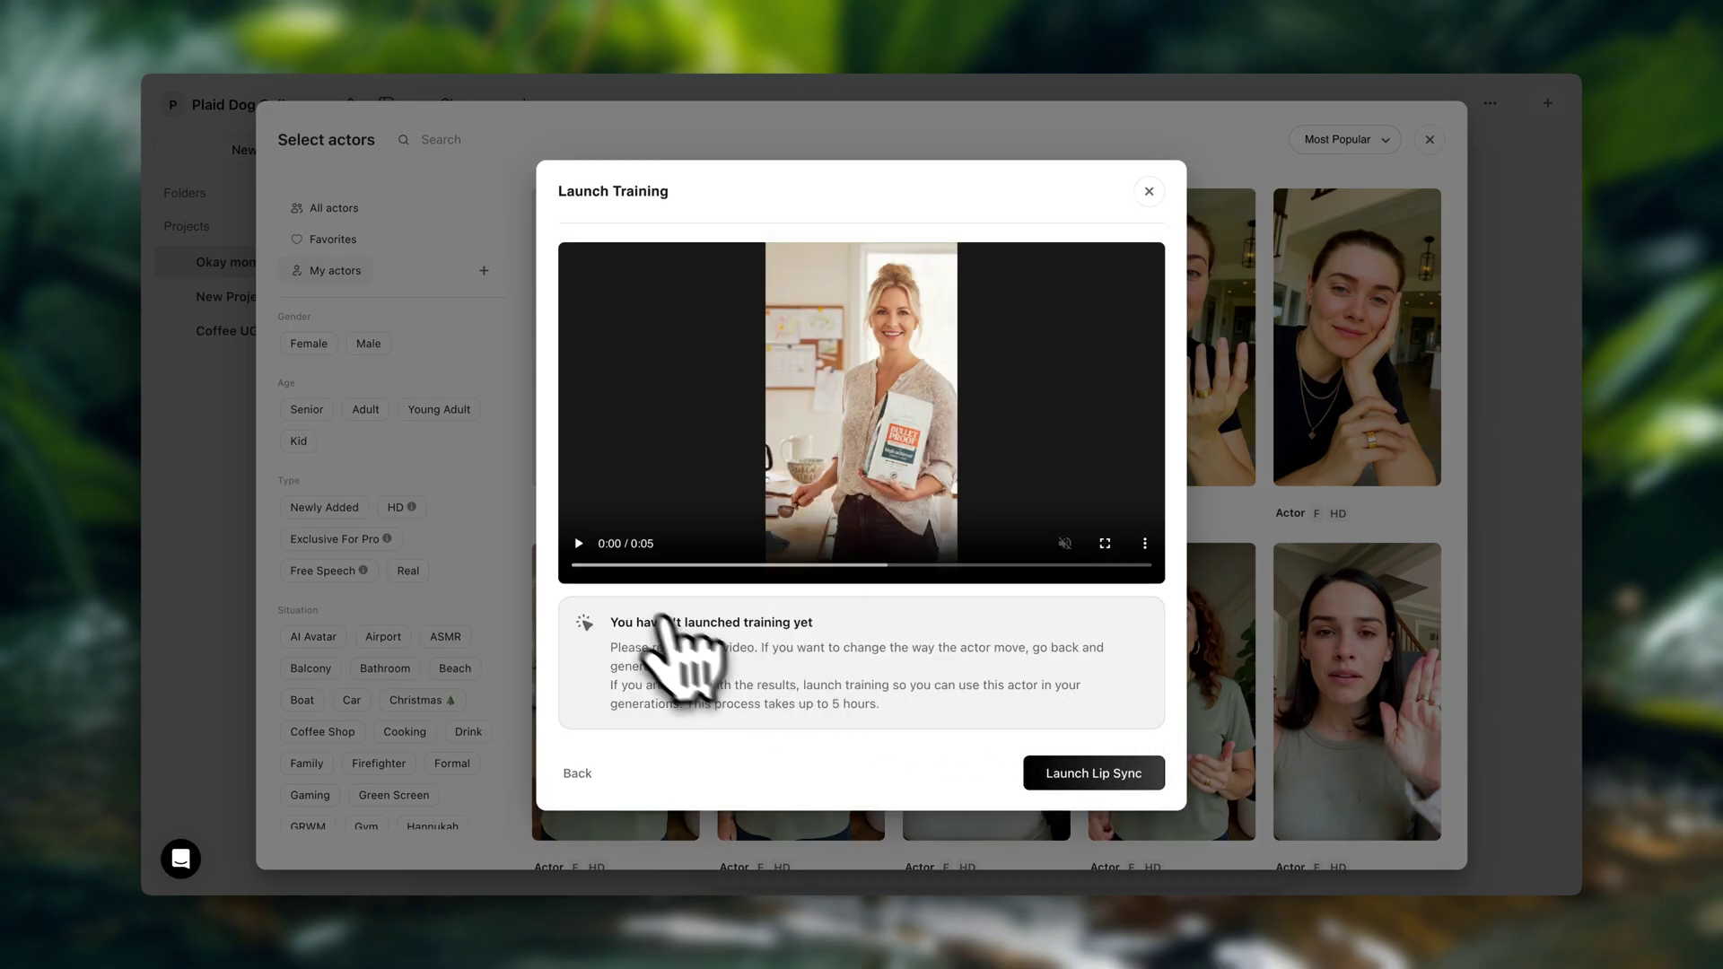
Watch the 5-second preview clip and launch lip-sync training for the blonde mom actor
{"action": "left_click", "coordinate": [590, 545]}
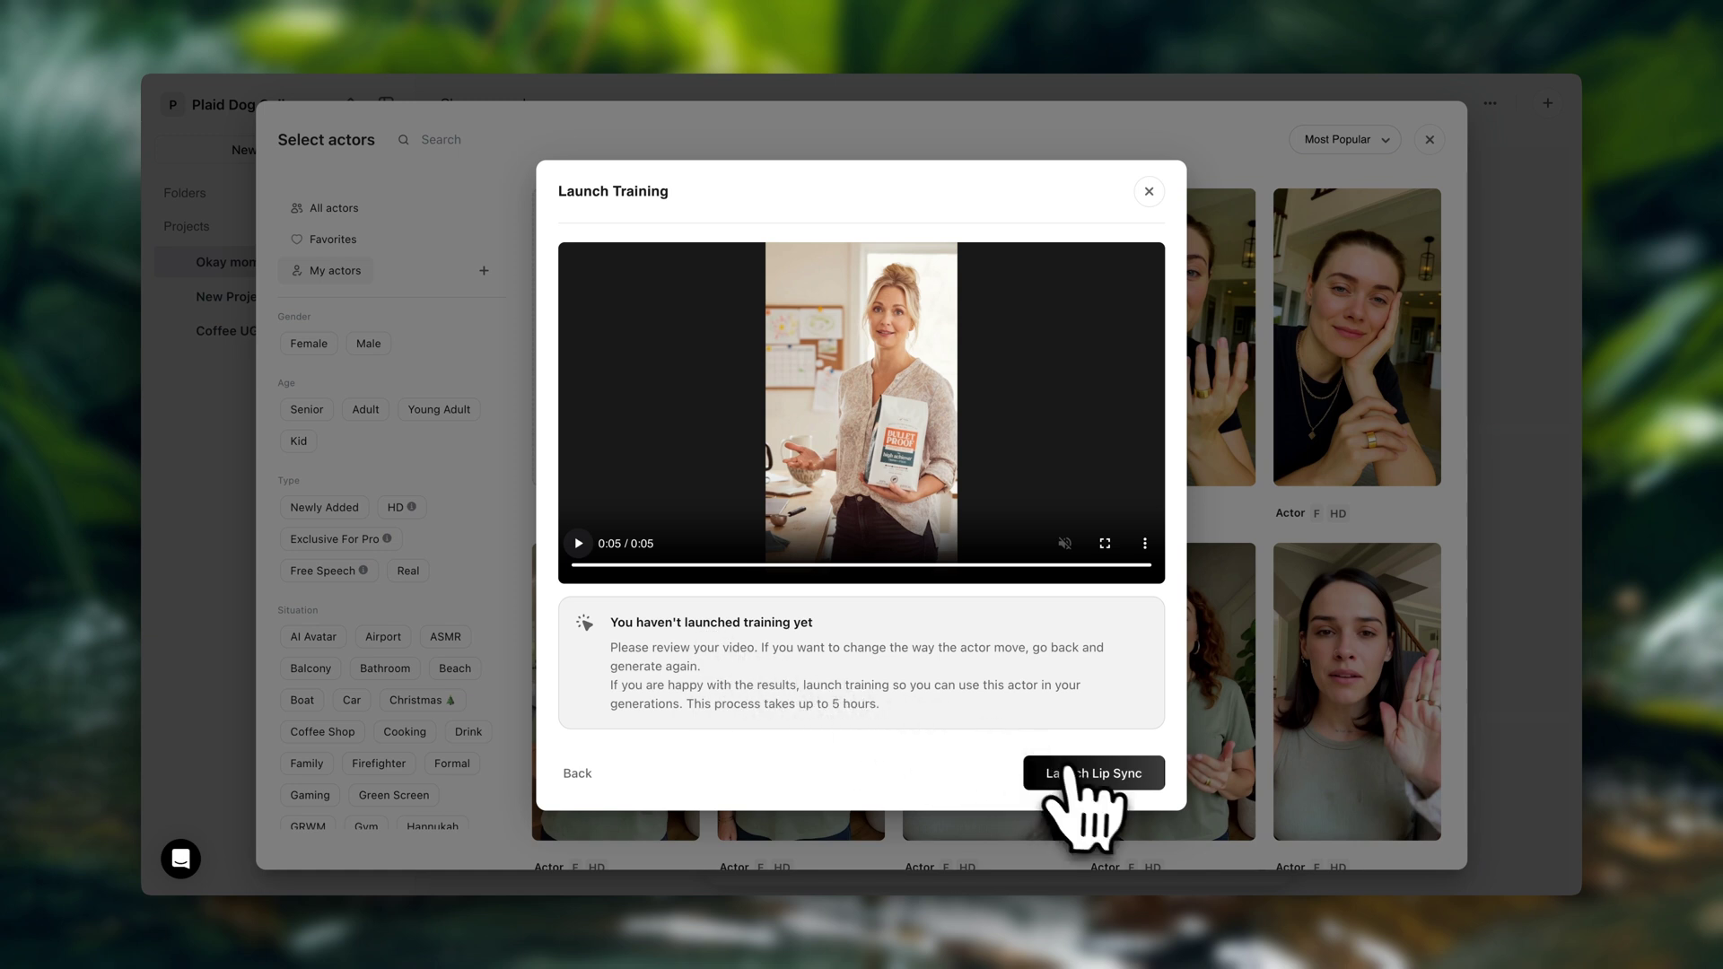
{"action": "left_click", "coordinate": [1069, 771]}
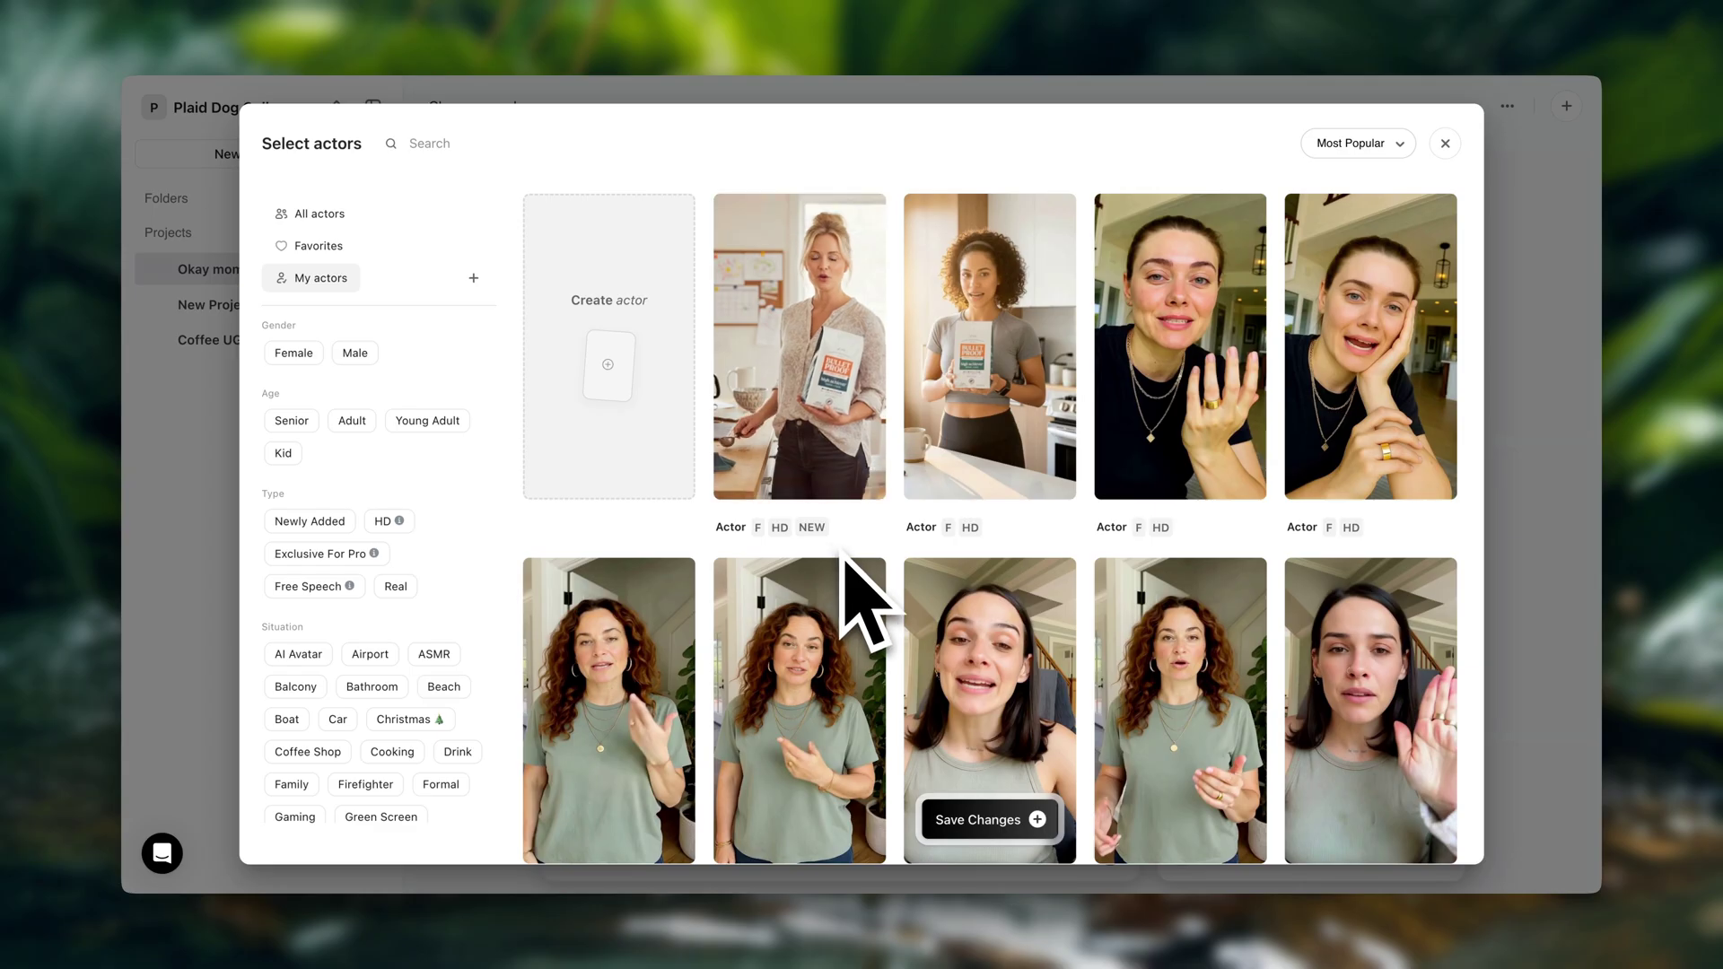
Add the new blonde mom actor to the project and generate videos from the coffee script
{"action": "left_click", "coordinate": [826, 393]}
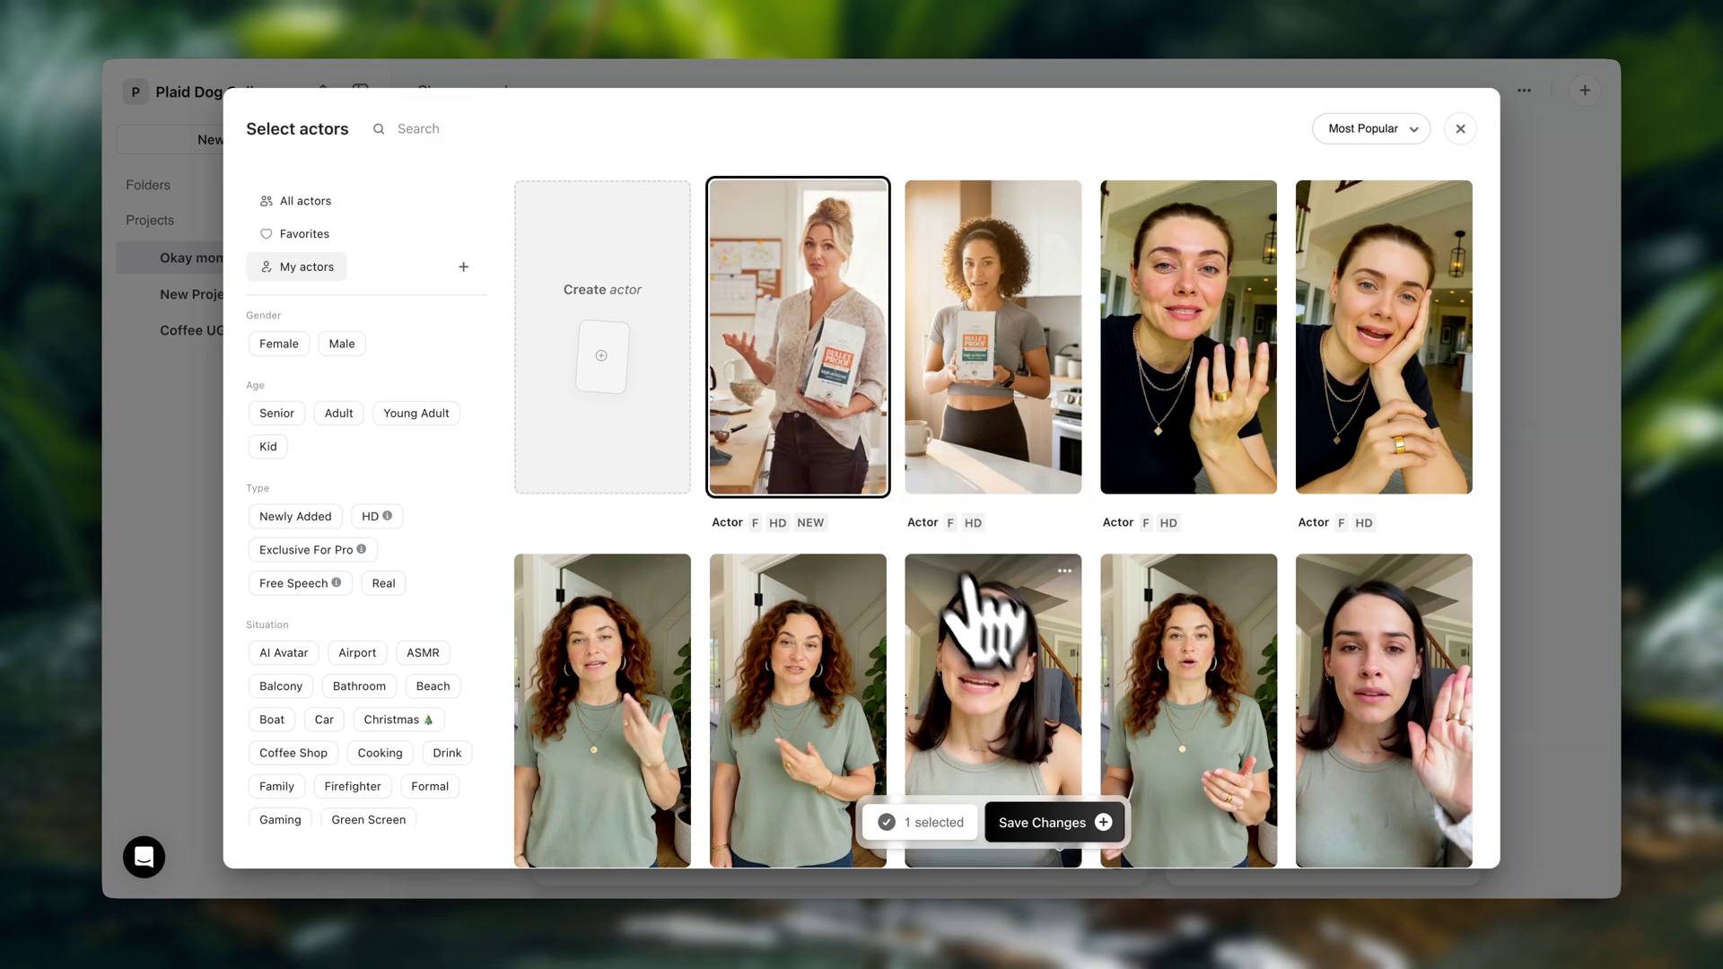
{"action": "left_click", "coordinate": [1041, 823]}
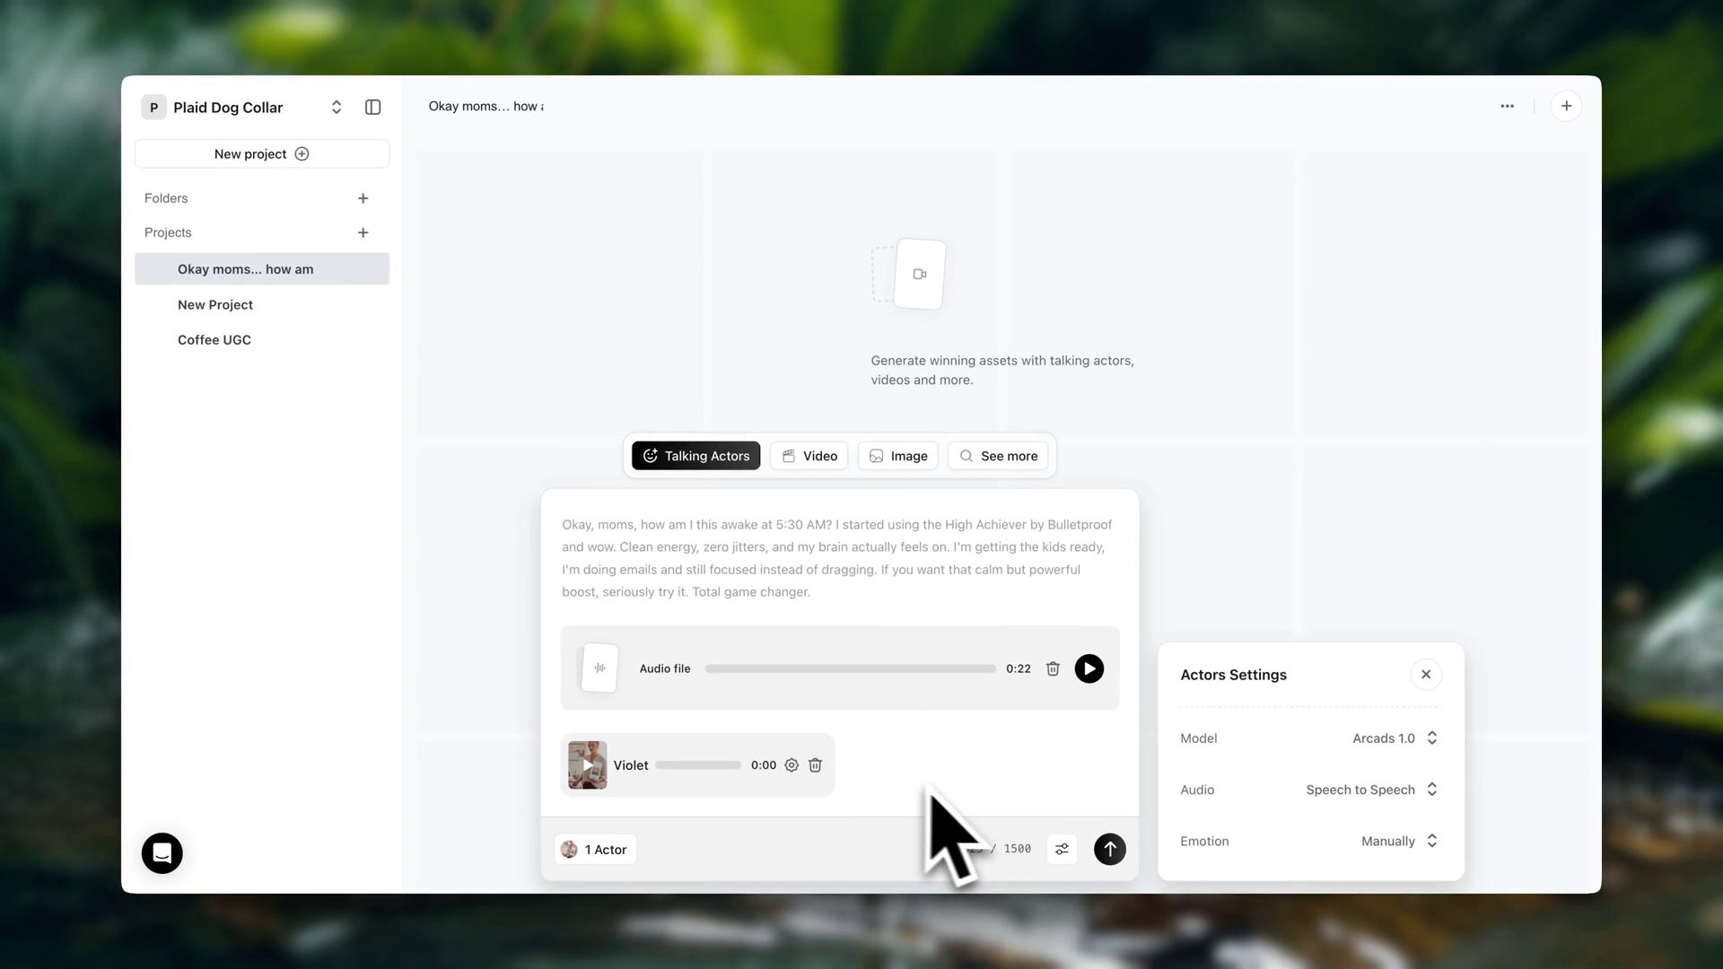
{"action": "left_click", "coordinate": [1110, 849]}
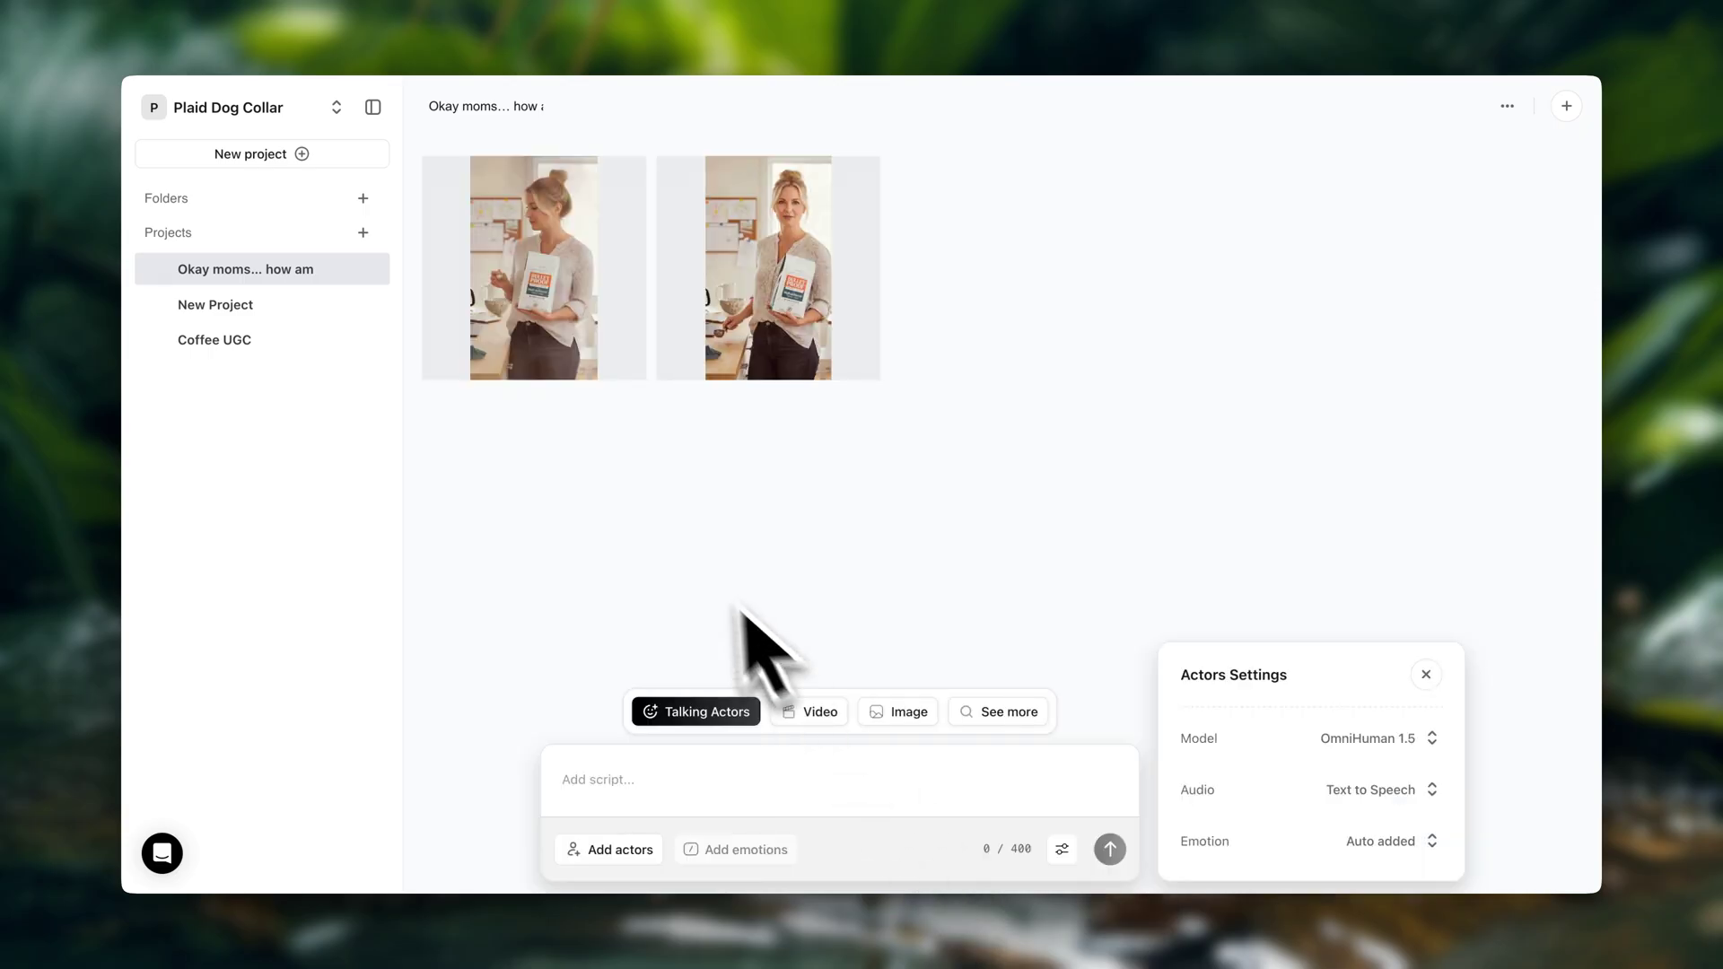
Open the first 0:24 generated video and play it until near the end
{"action": "left_click", "coordinate": [600, 319]}
{"action": "left_click", "coordinate": [433, 657]}
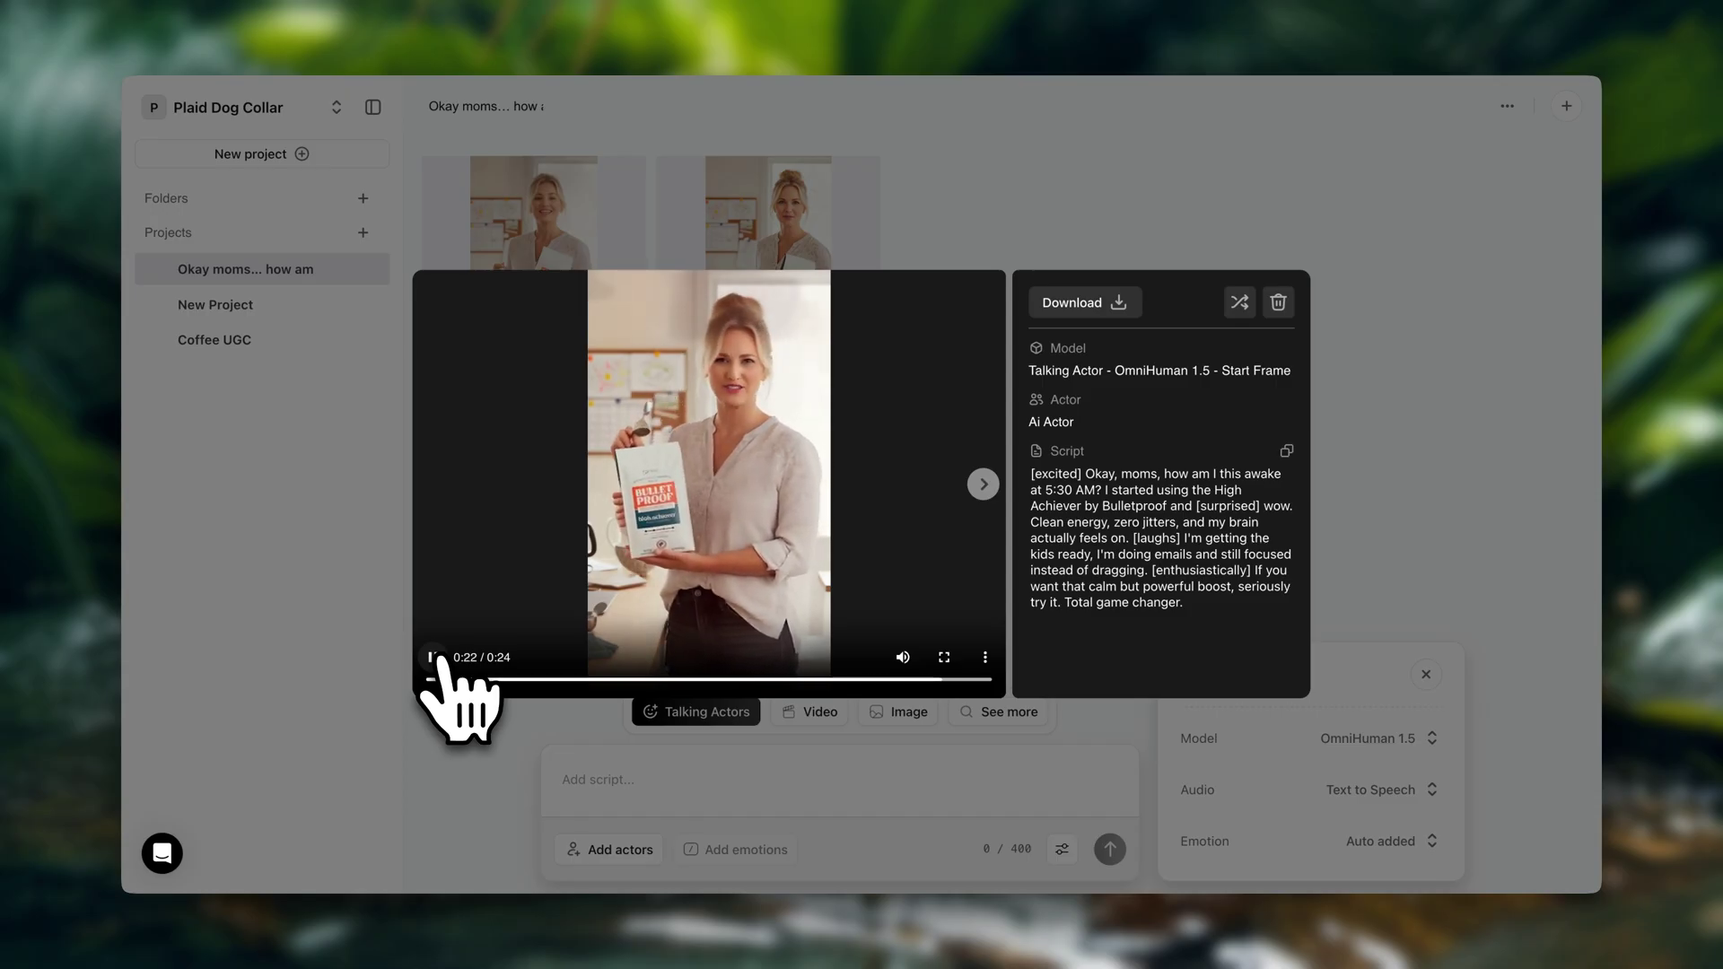
{"action": "left_click", "coordinate": [434, 657]}
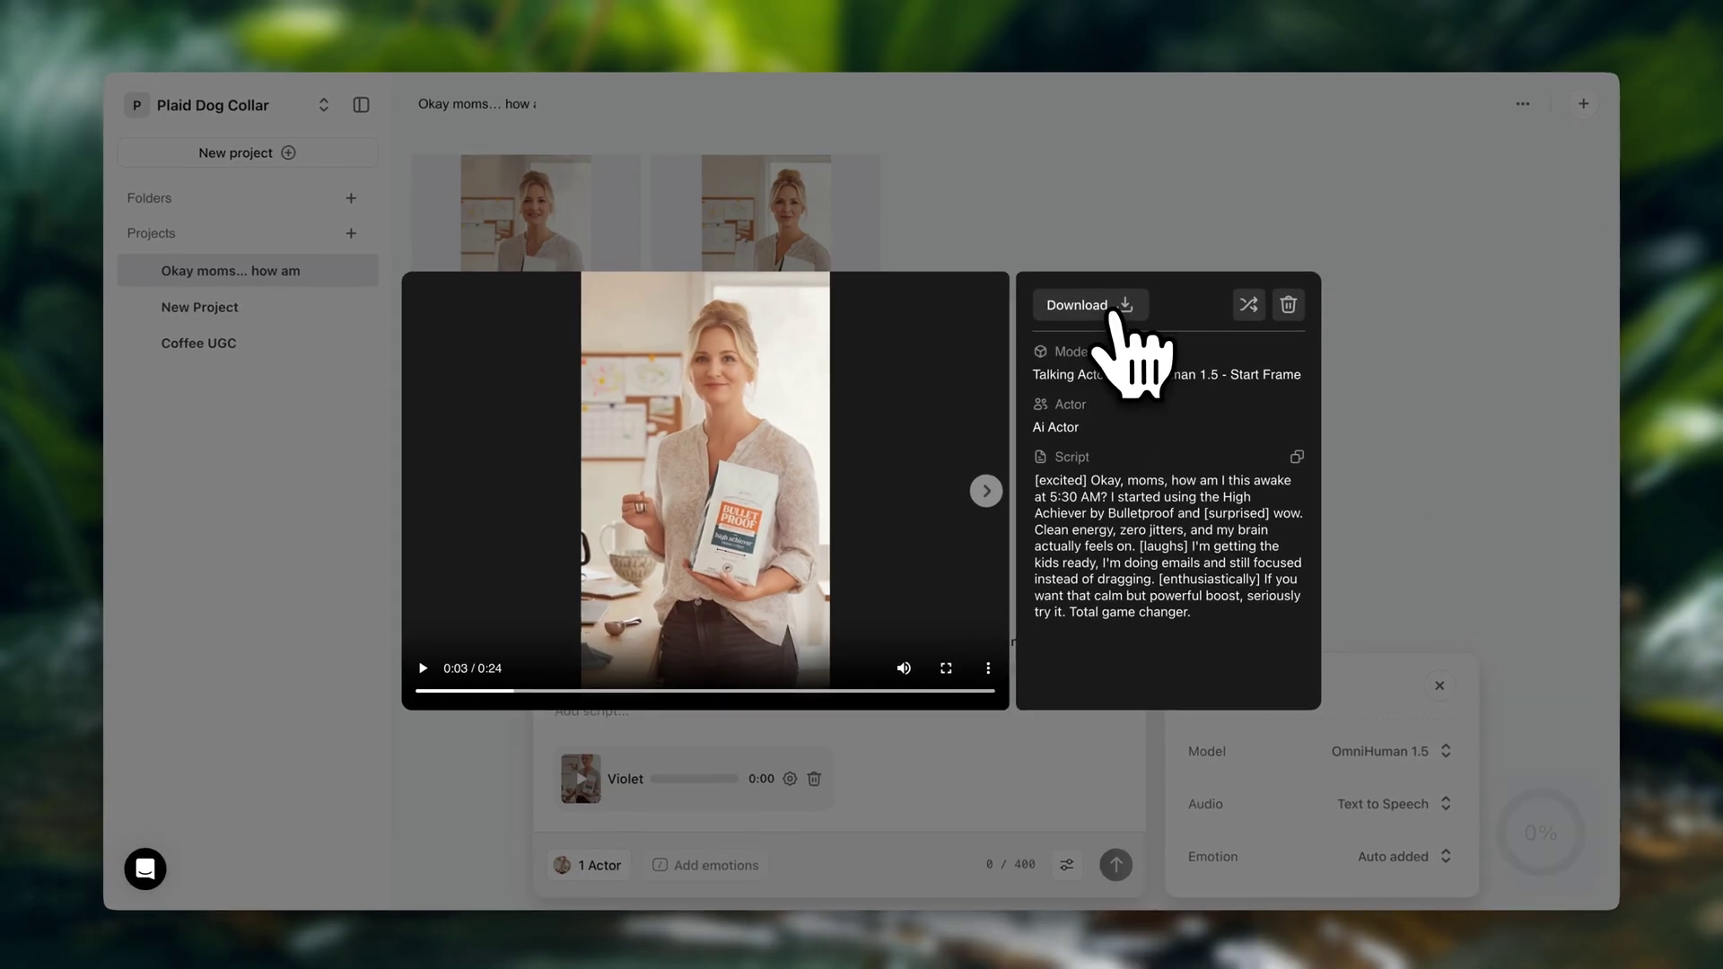
Download the first video as a 19.7 MB .mp4 and close its preview
{"action": "left_click", "coordinate": [1116, 310]}
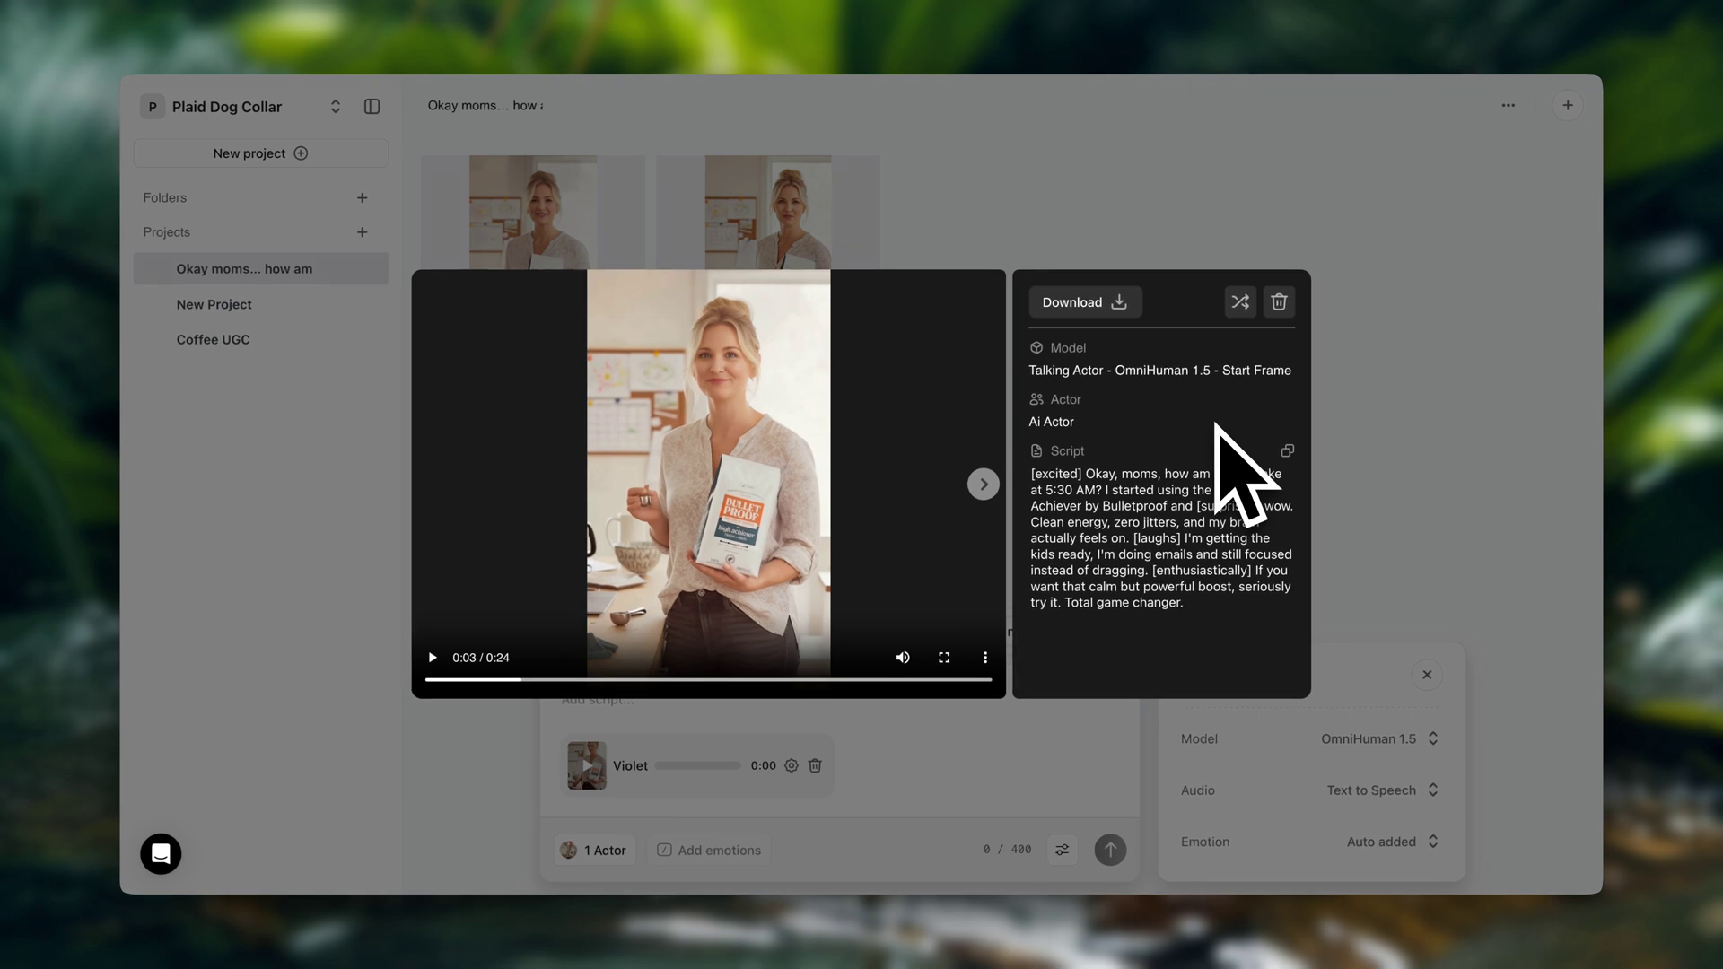
{"action": "left_click", "coordinate": [1376, 576]}
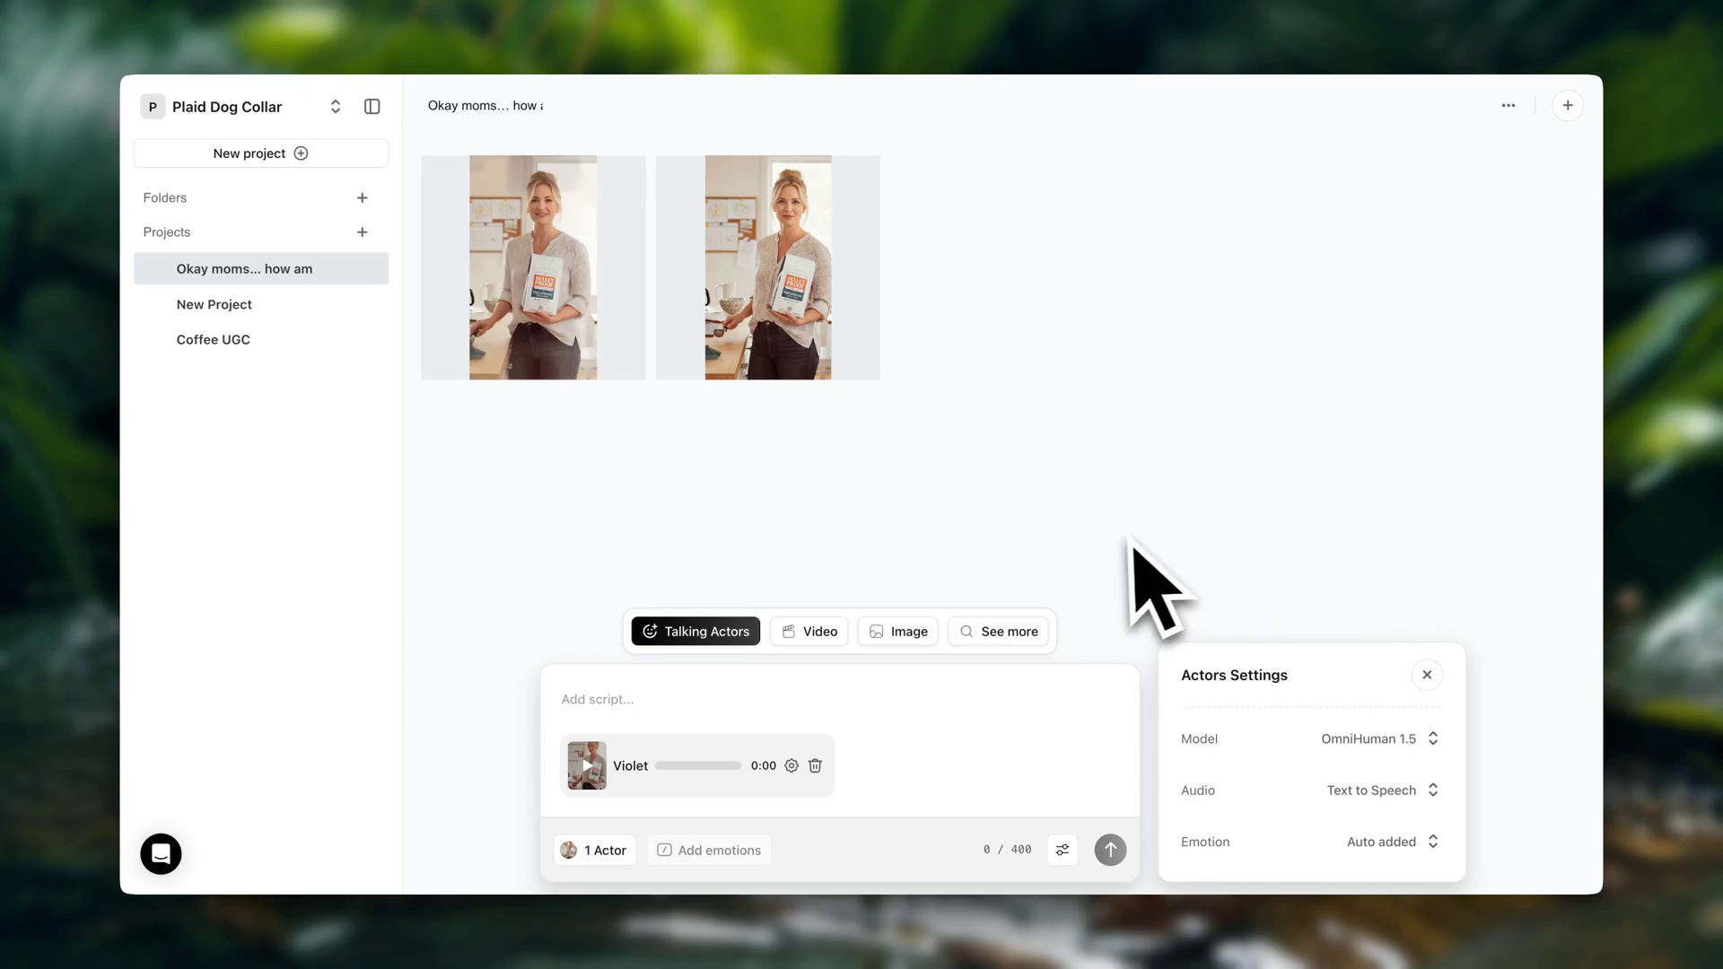